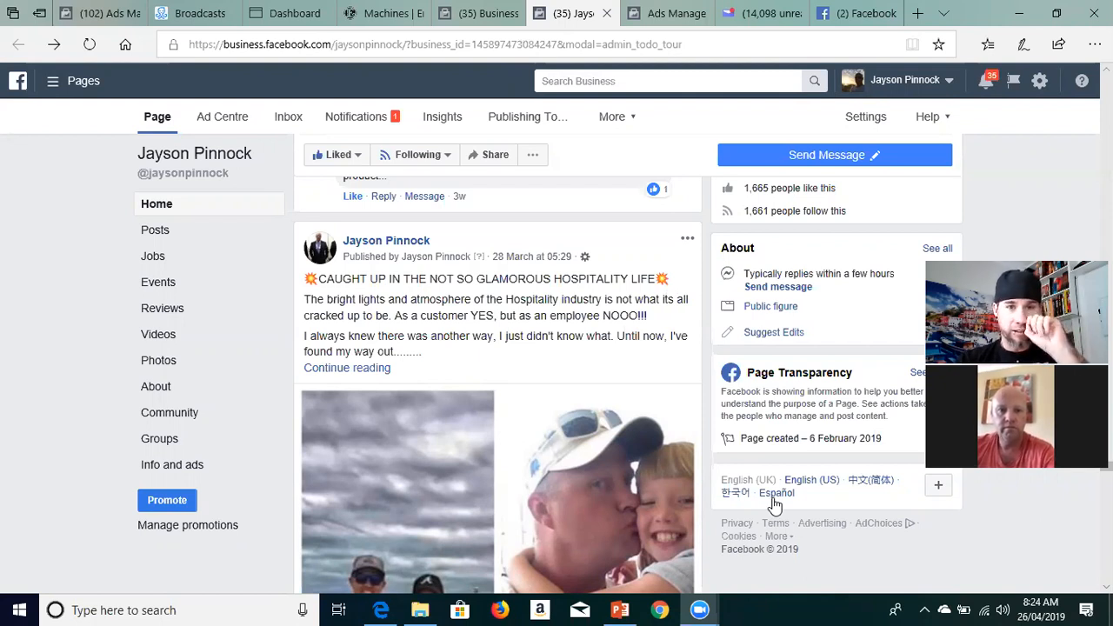
Go to the personal Facebook profile's home page and open its linked Business Manager
left_click(837, 19)
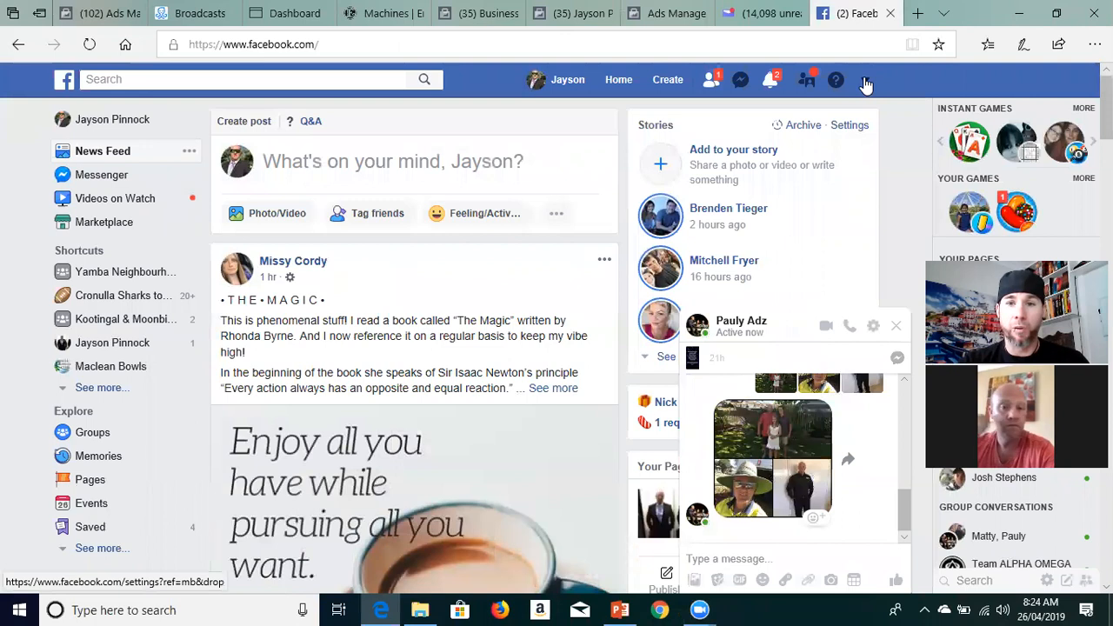
left_click(865, 81)
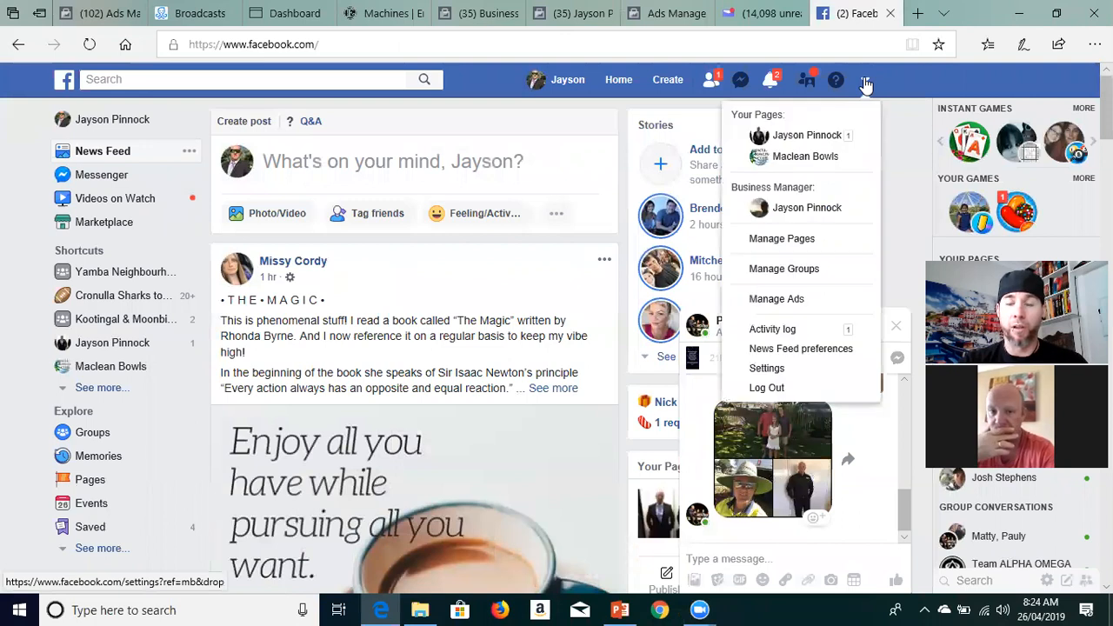
left_click(804, 214)
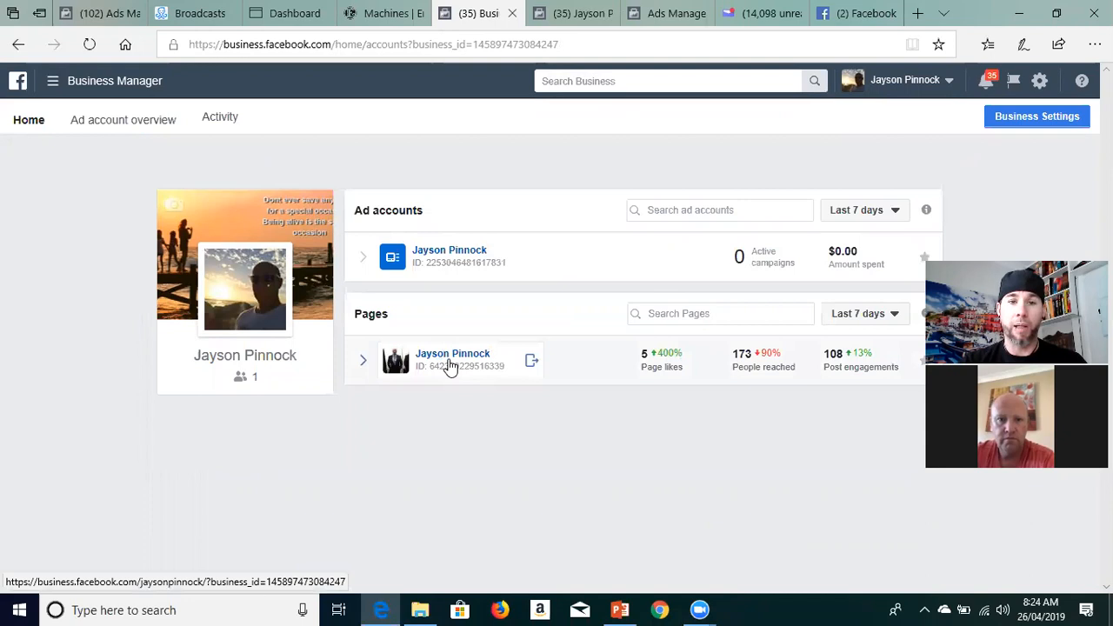
Examine the 28 March hospitality-life post on the business page, including its photos and engagement, and open its full text
left_click(582, 17)
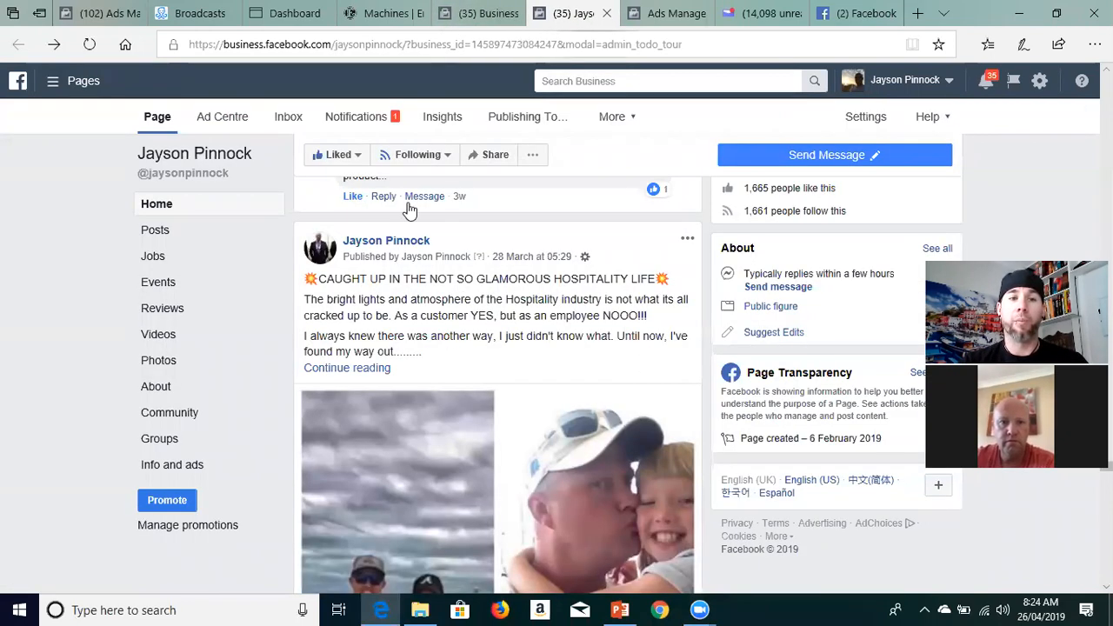
scroll(524, 285, "up", 2)
scroll(524, 284, "down", 4)
scroll(572, 342, "up", 4)
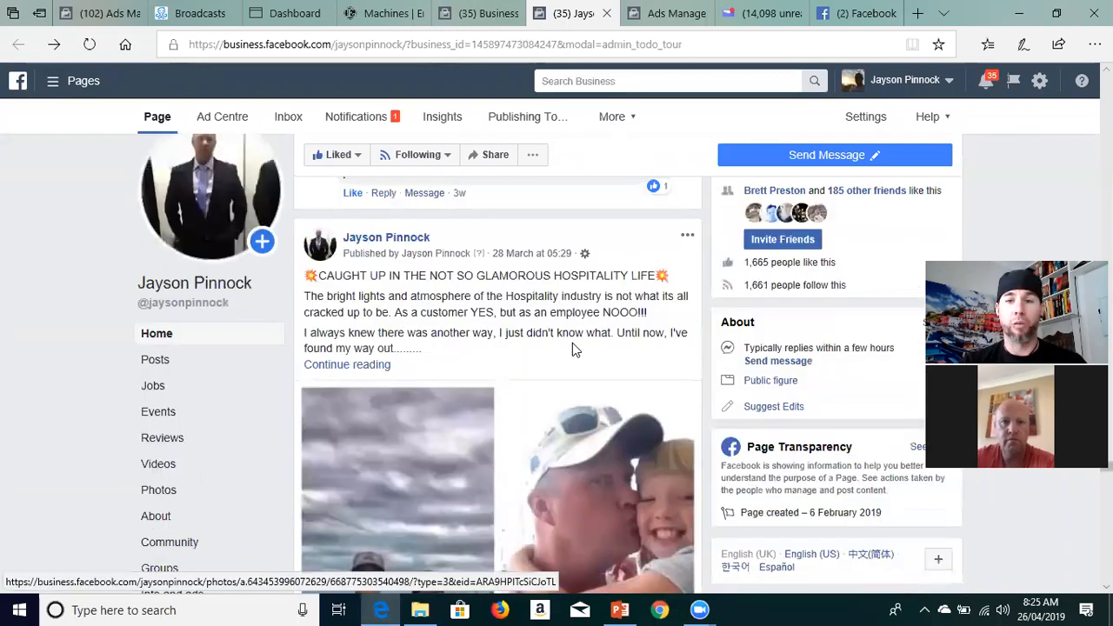
scroll(572, 344, "down", 3)
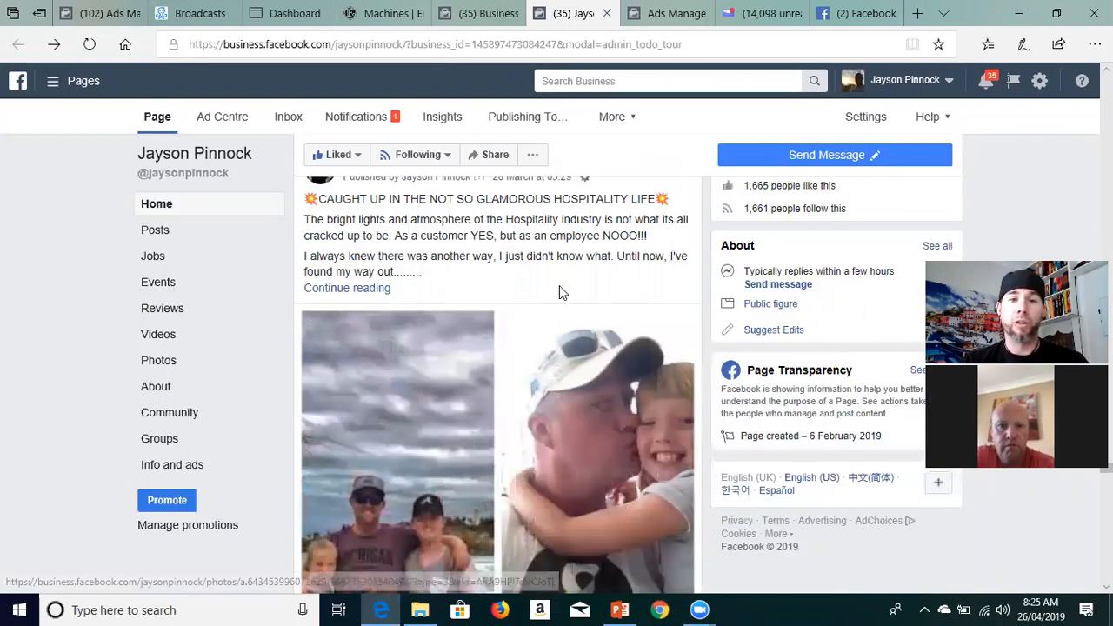
scroll(561, 290, "up", 1)
scroll(569, 339, "down", 3)
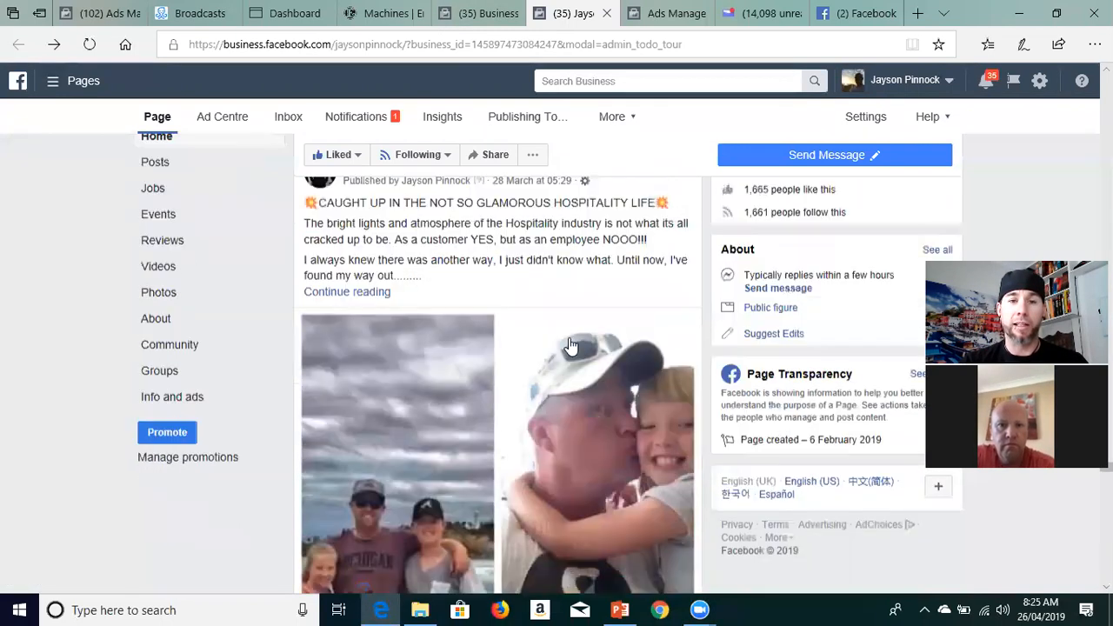
scroll(569, 345, "down", 5)
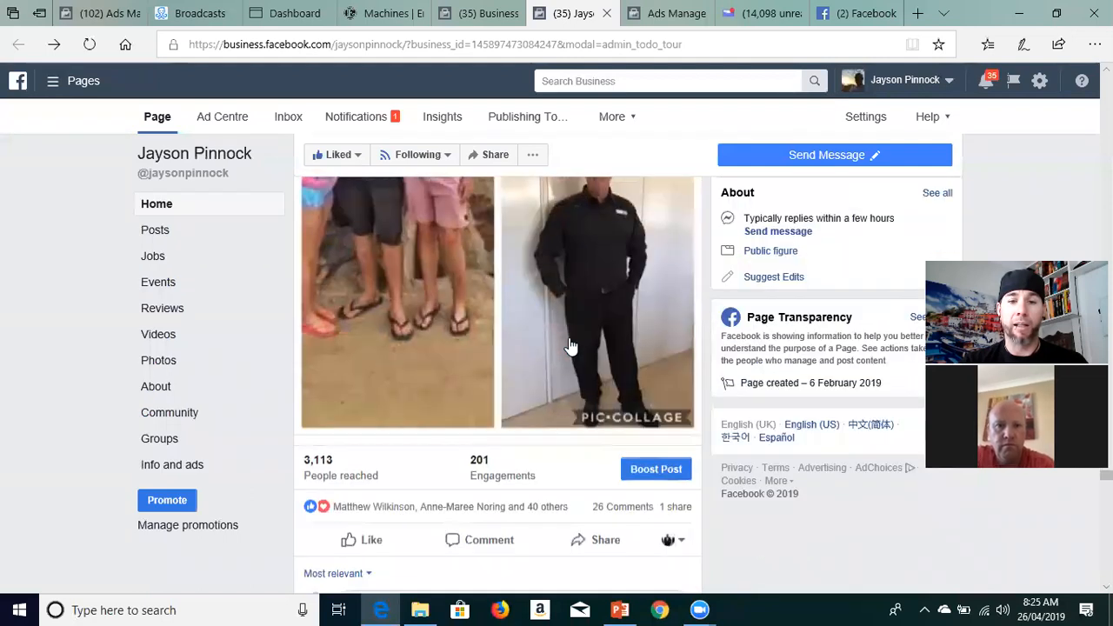
scroll(570, 345, "up", 2)
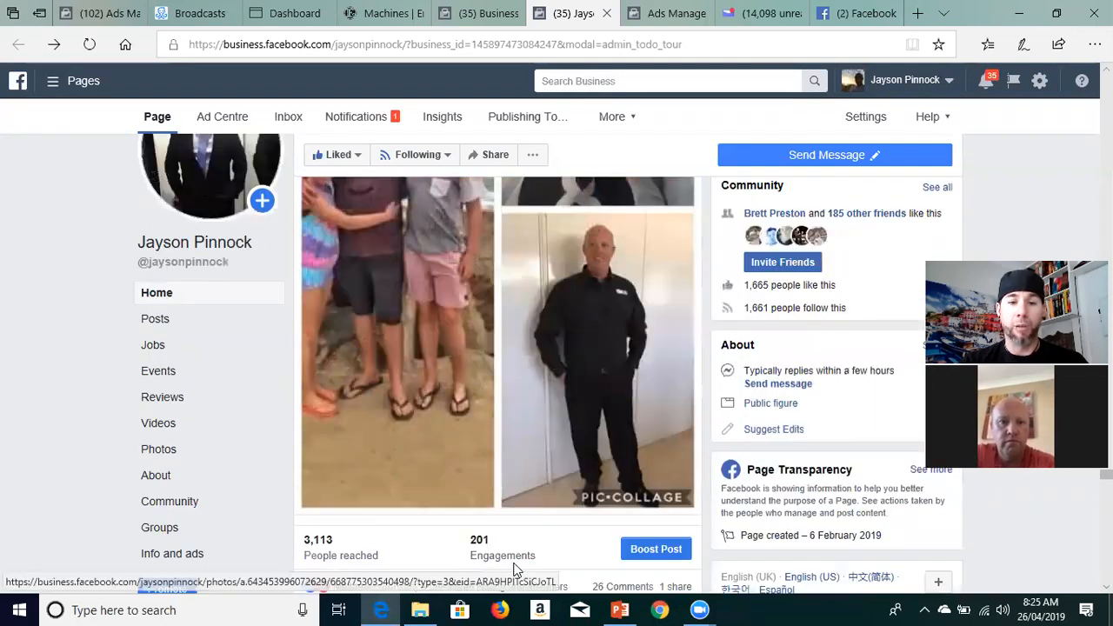
scroll(560, 392, "up", 2)
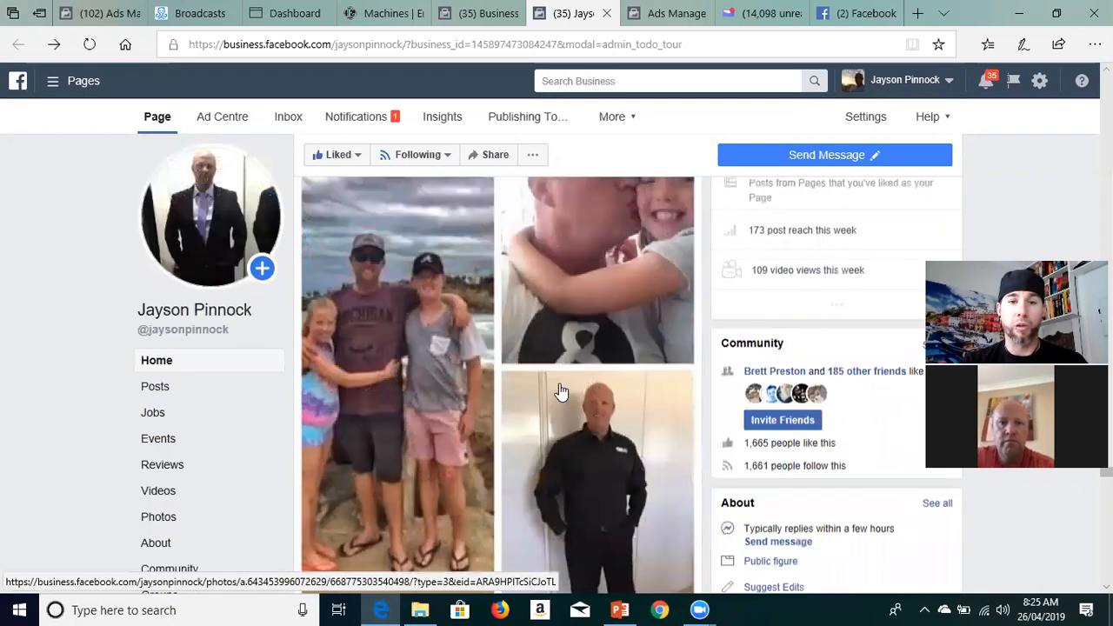
scroll(561, 393, "up", 1)
scroll(481, 384, "down", 2)
scroll(576, 339, "down", 1)
scroll(575, 336, "up", 2)
scroll(575, 336, "down", 1)
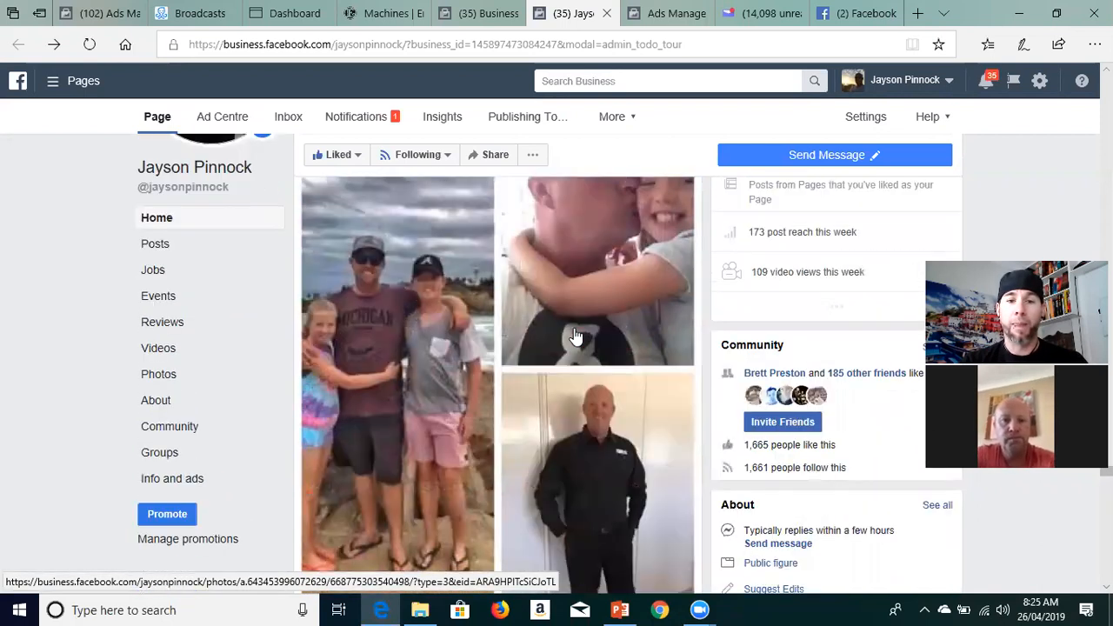
scroll(576, 336, "down", 2)
scroll(575, 336, "up", 2)
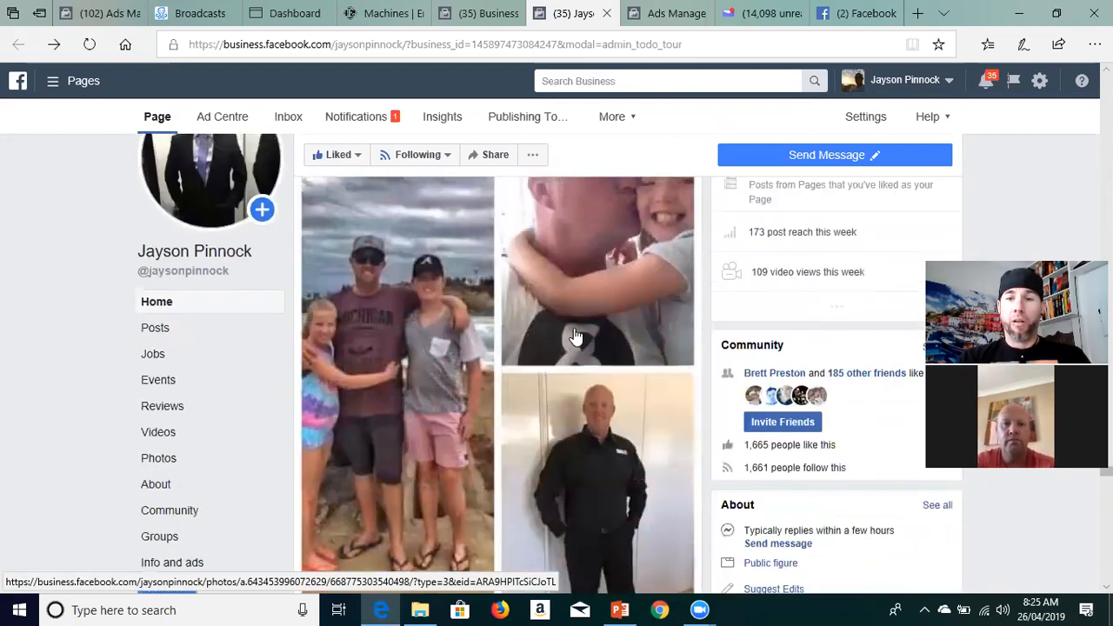
scroll(576, 336, "up", 3)
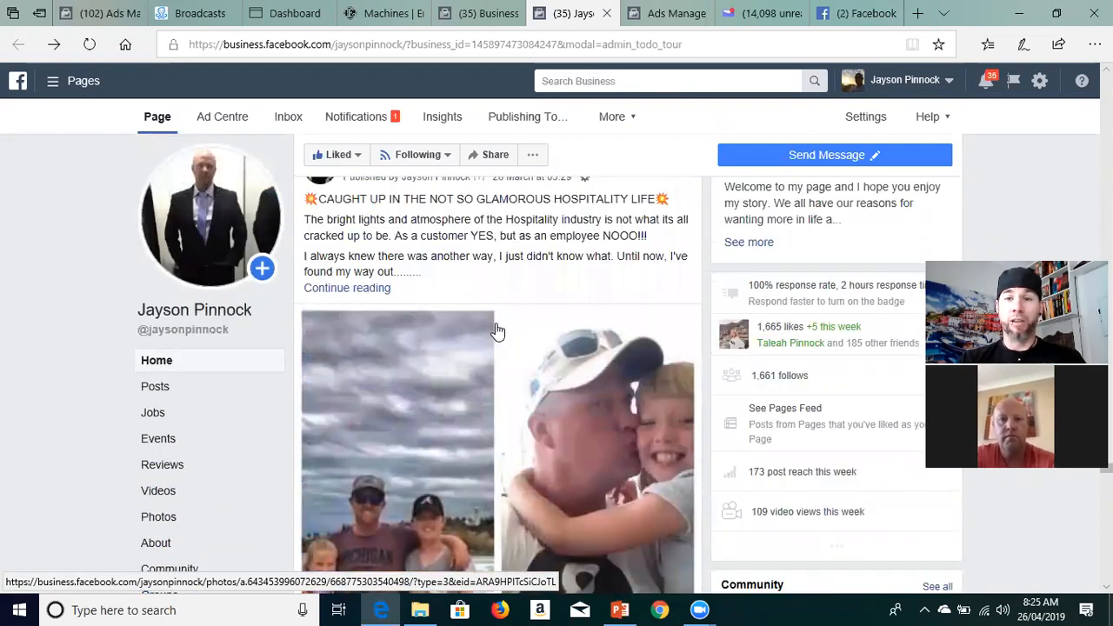
scroll(498, 331, "up", 1)
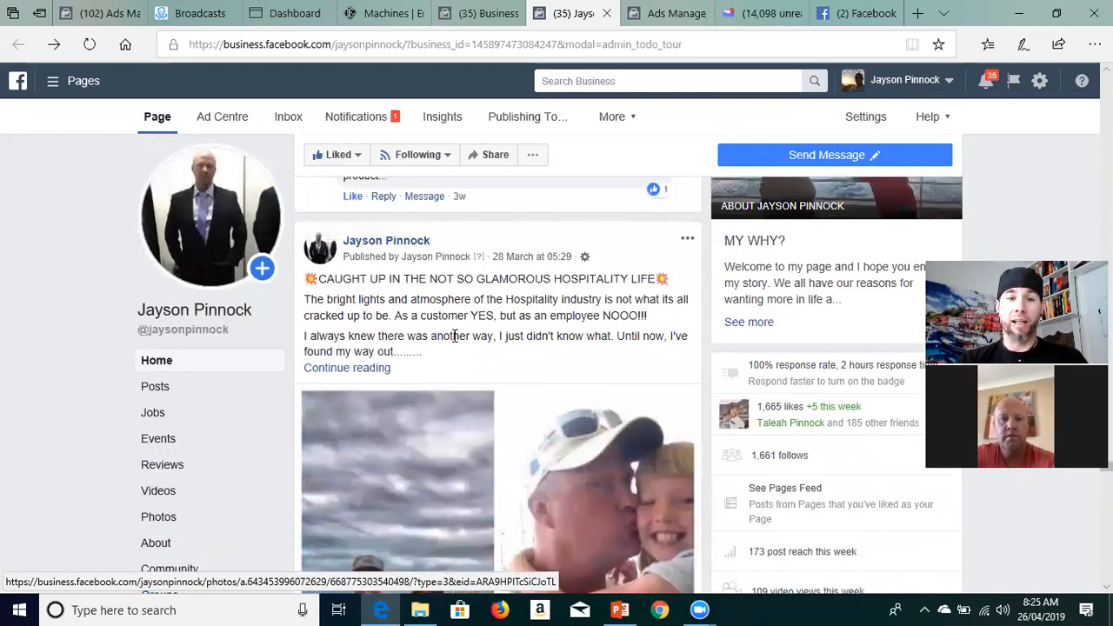
left_click(371, 369)
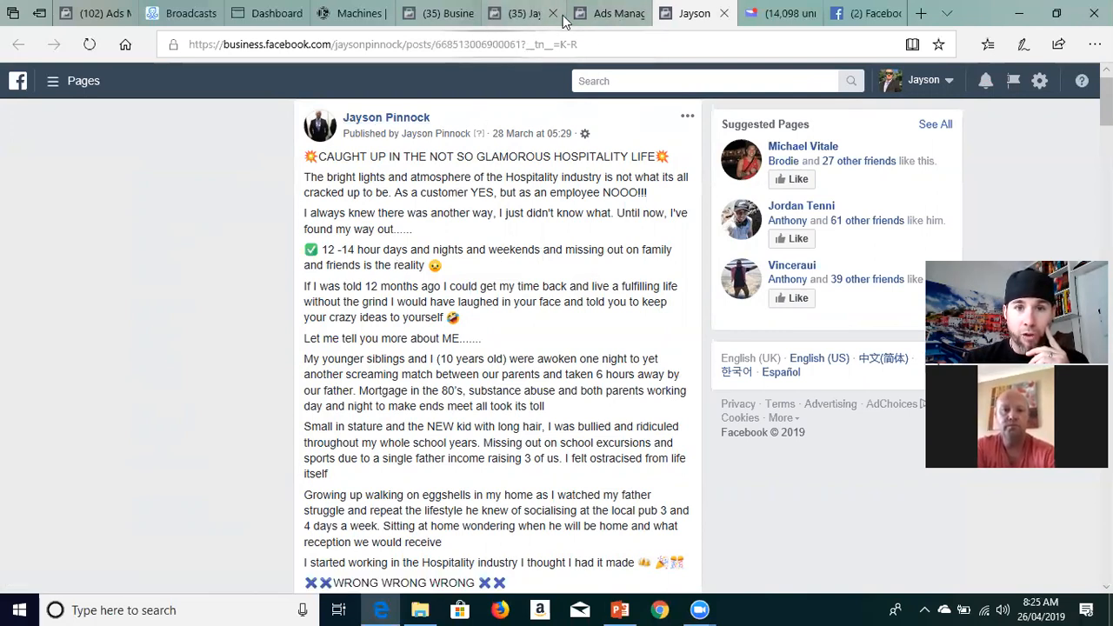
Start a new ad campaign in Ads Manager and bring up the marketing objectives
left_click(609, 13)
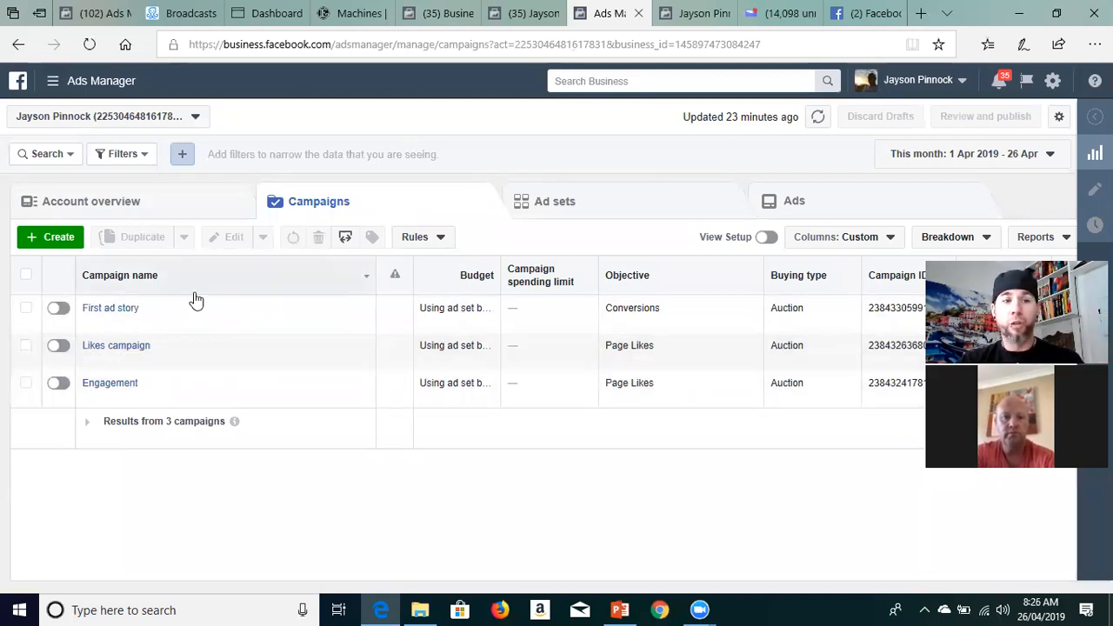
left_click(54, 235)
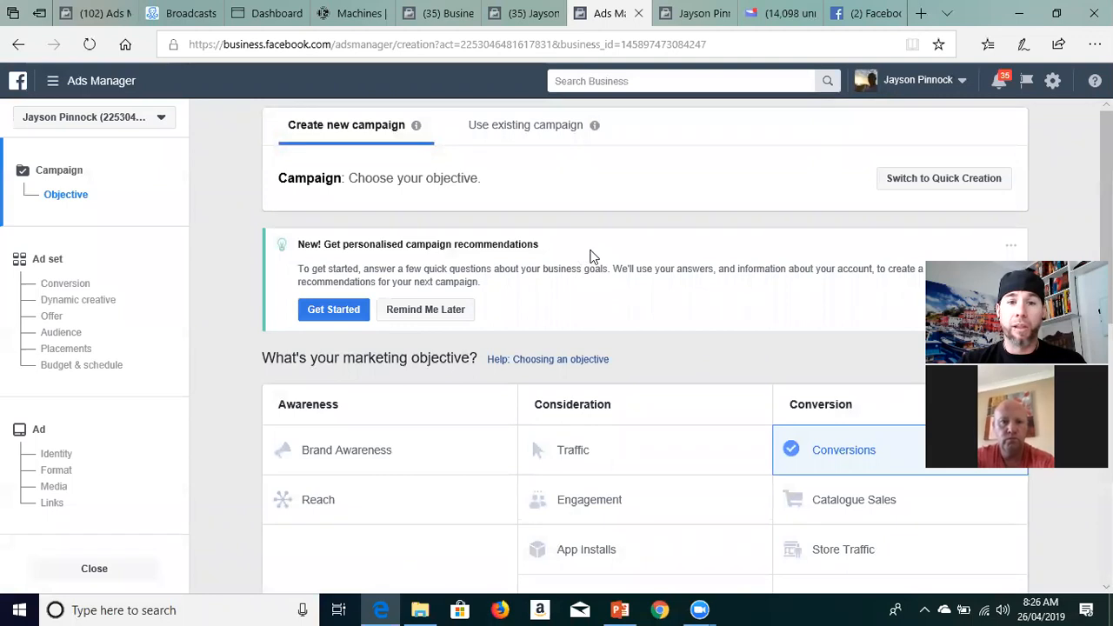
scroll(591, 257, "down", 3)
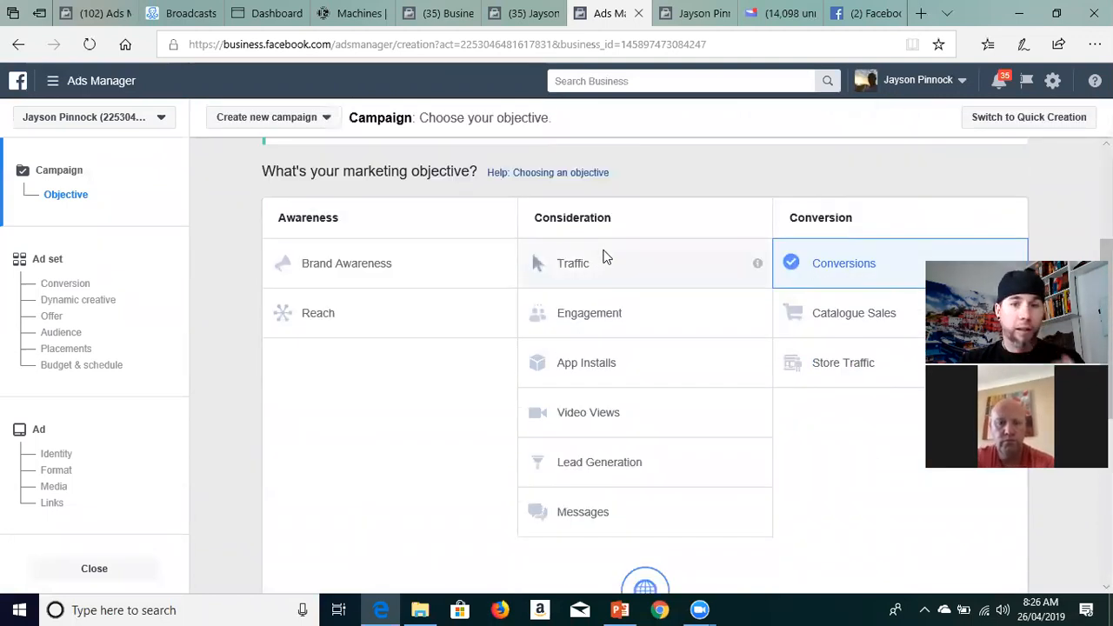
scroll(606, 256, "down", 1)
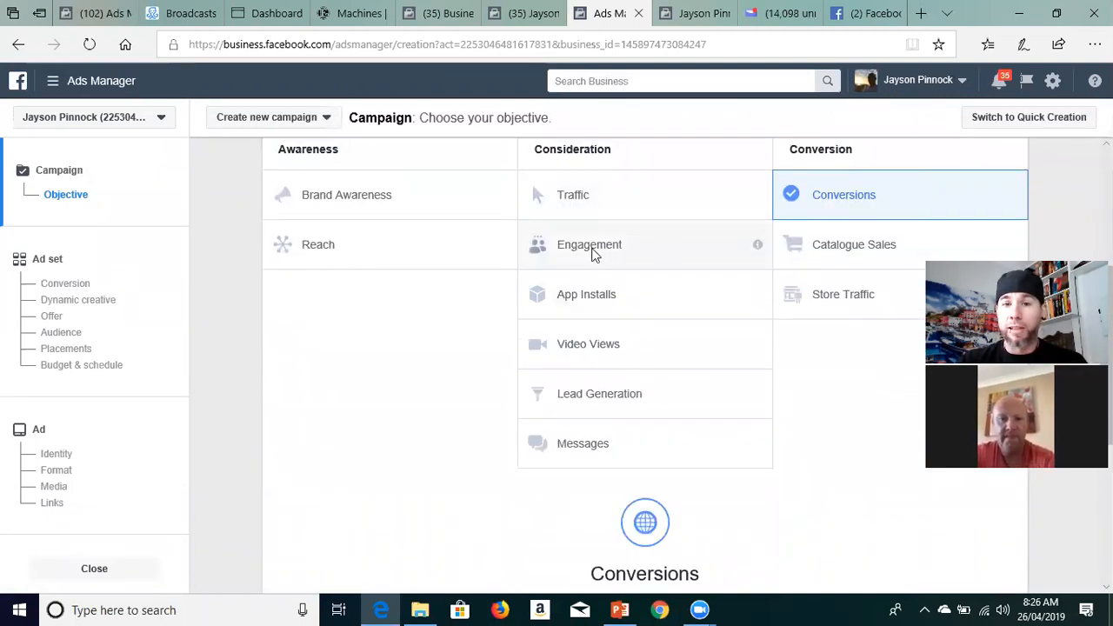
Try out the Engagement, Conversions and Video Views campaign objectives one after another
left_click(606, 245)
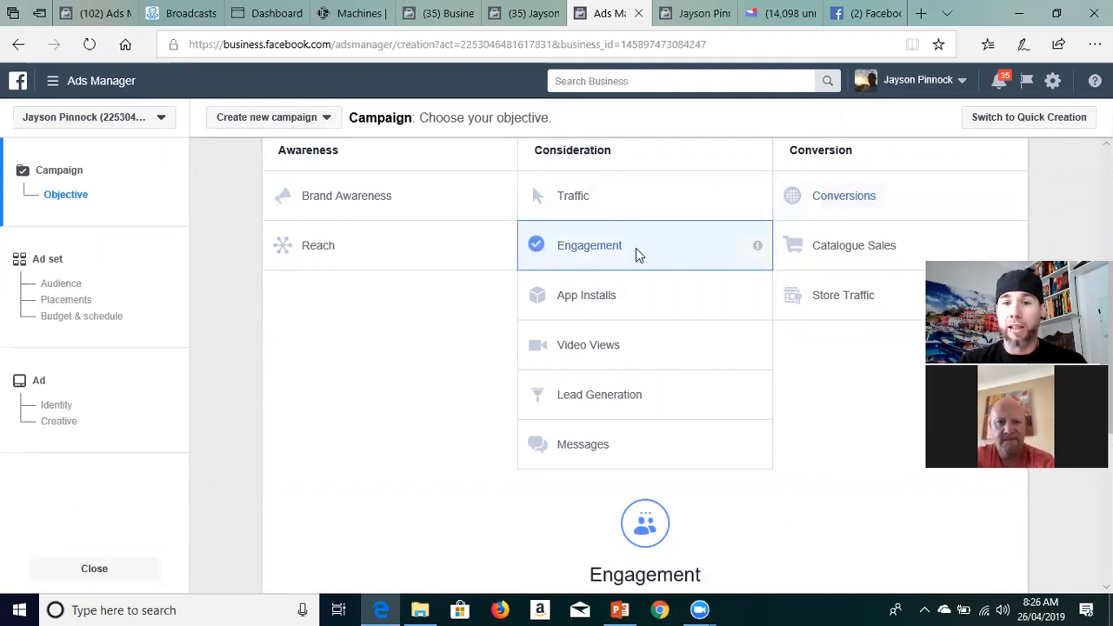
left_click(875, 211)
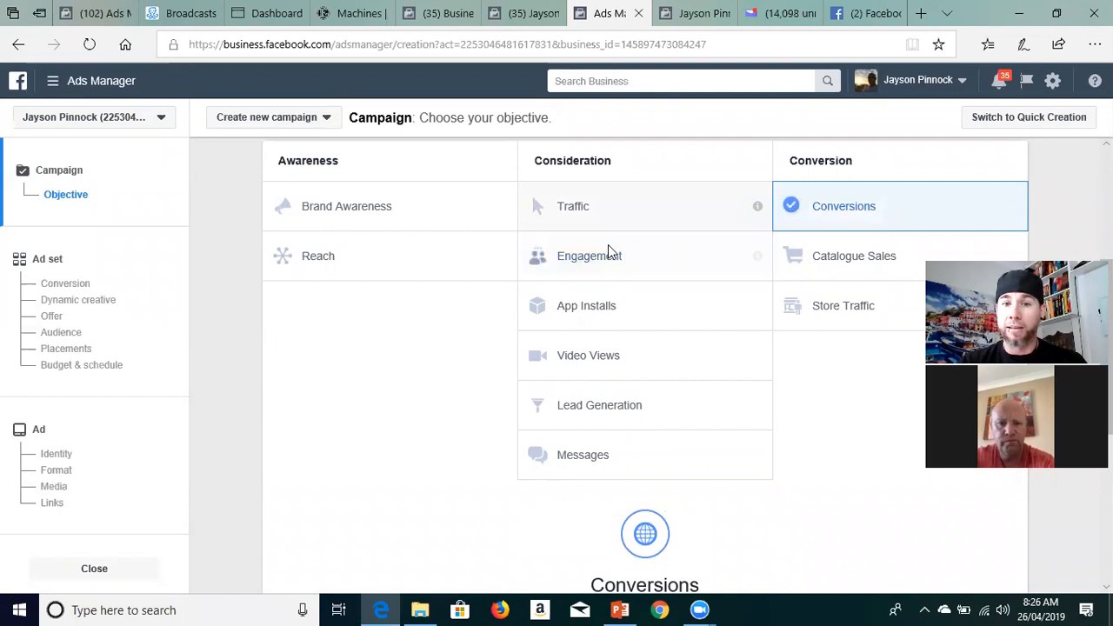
scroll(695, 283, "down", 1)
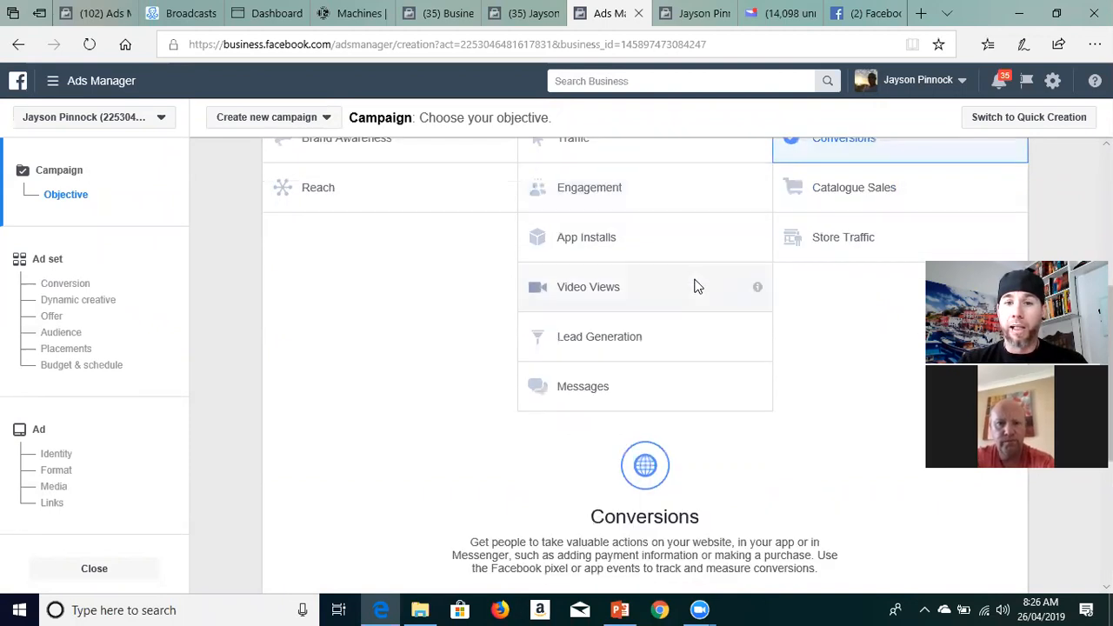
left_click(631, 286)
scroll(639, 300, "up", 1)
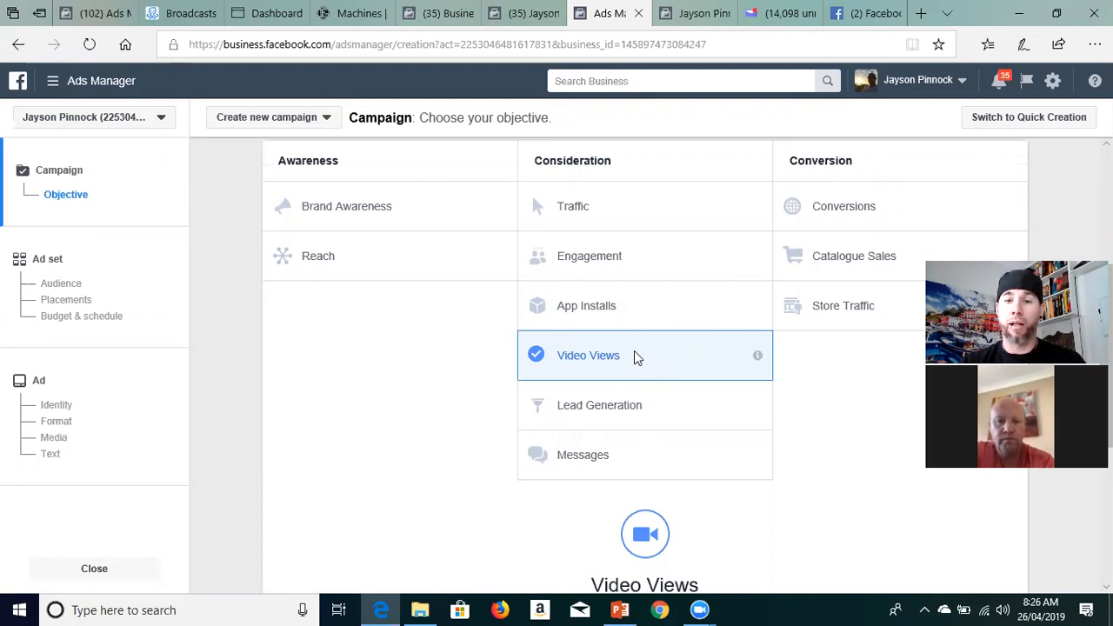
Choose the Messages objective and name the campaign "Messages Ad 26/4"
scroll(634, 355, "down", 1)
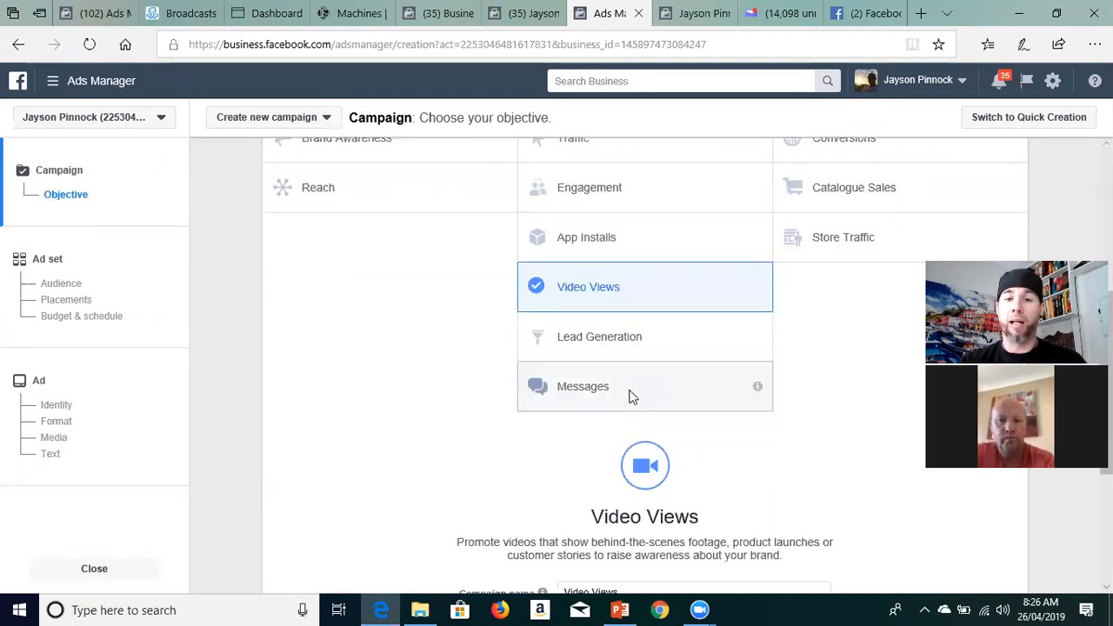
left_click(635, 390)
scroll(646, 380, "up", 1)
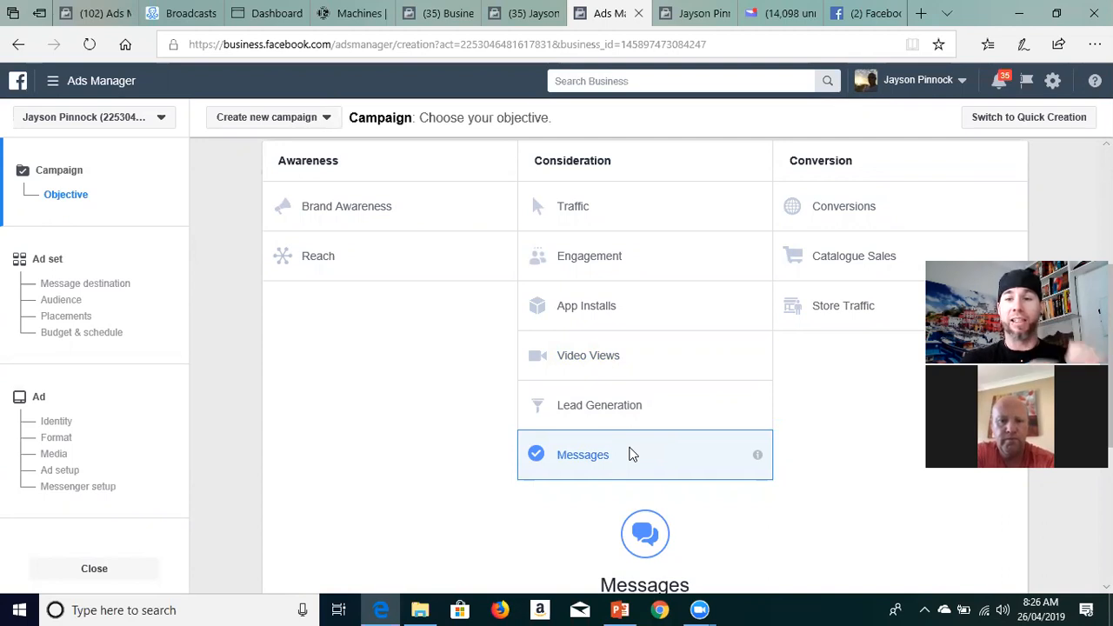
scroll(666, 409, "down", 2)
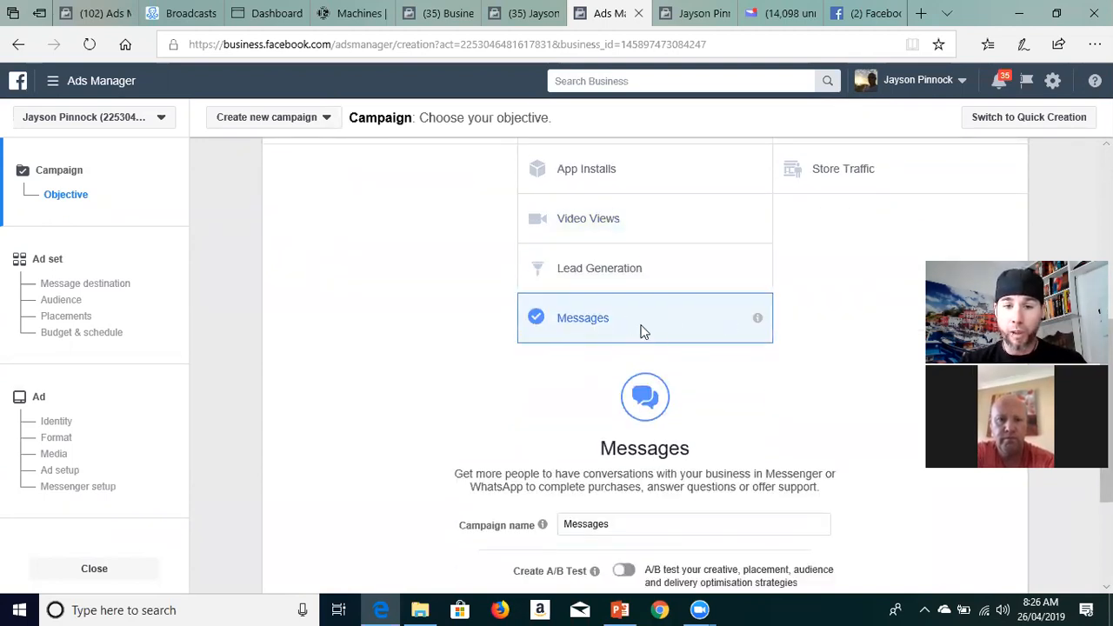
scroll(642, 331, "down", 2)
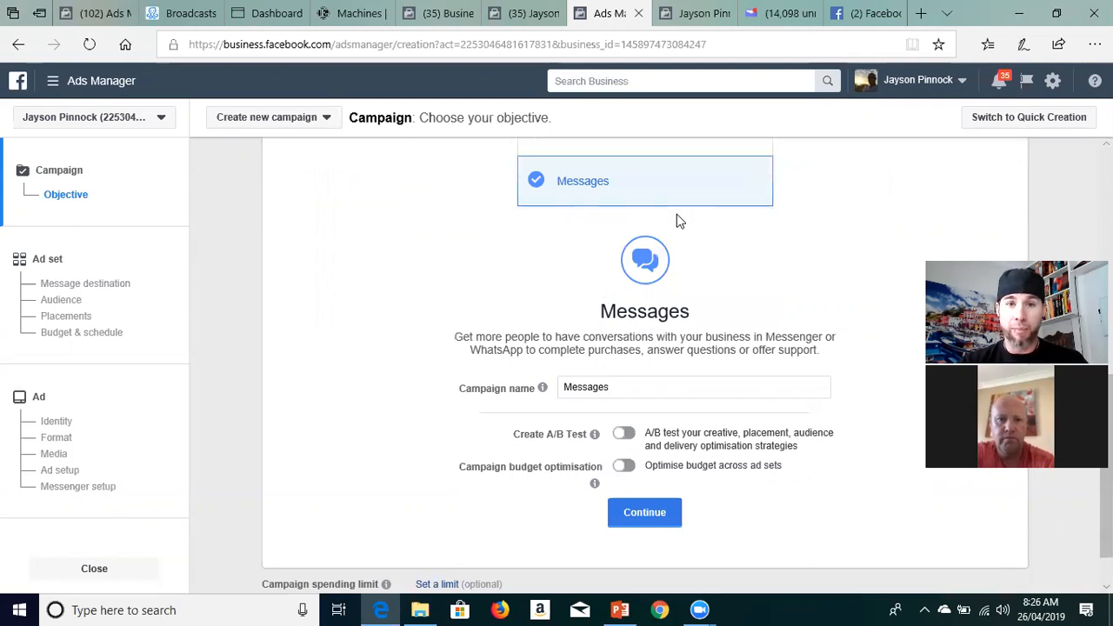
left_click(614, 390)
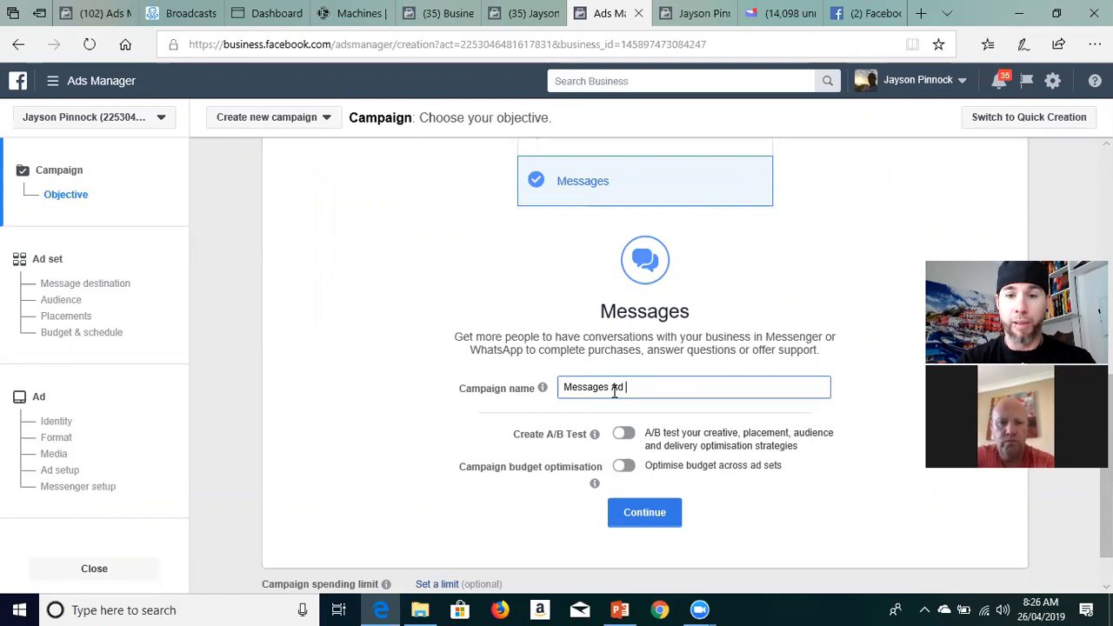
type("Ad 26/4")
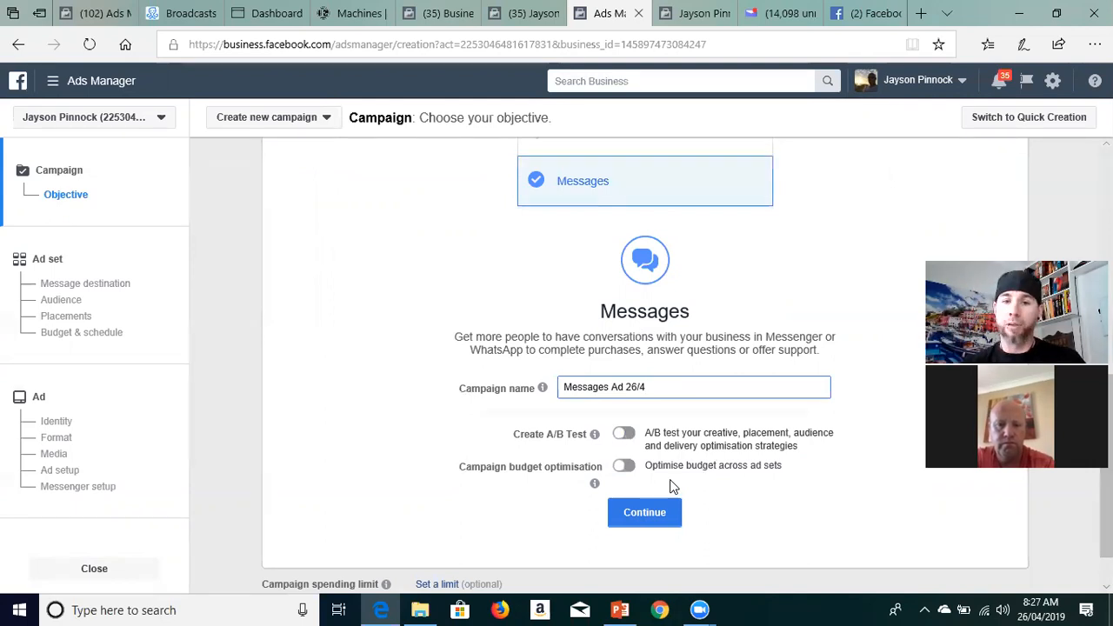
Turn on campaign budget optimisation to view its budget and bid options, and switch it off again
left_click(624, 467)
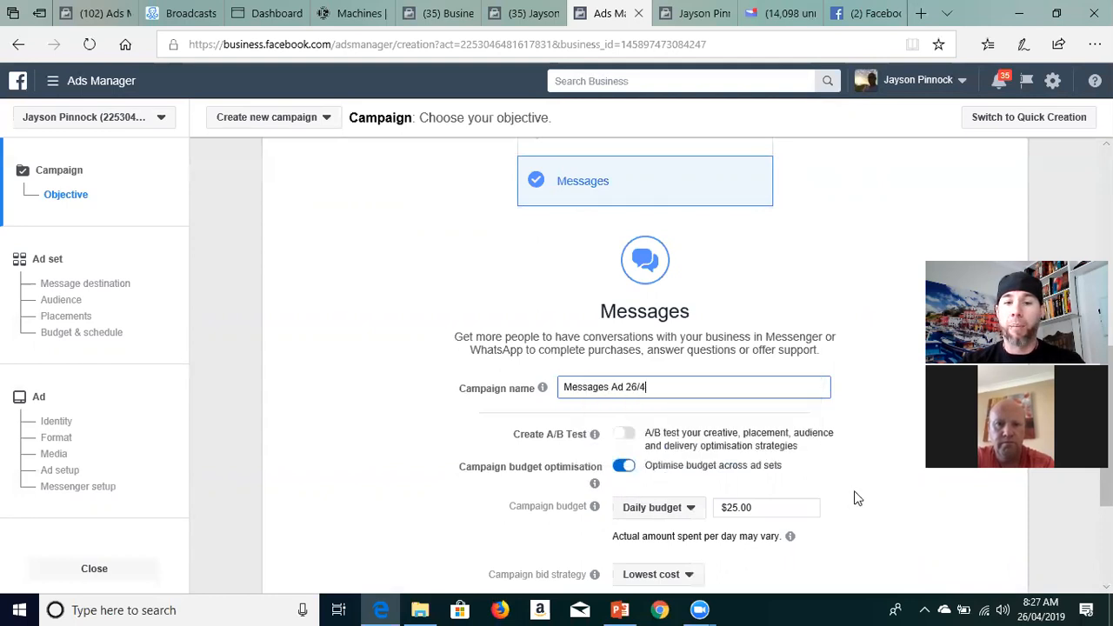
scroll(855, 497, "down", 3)
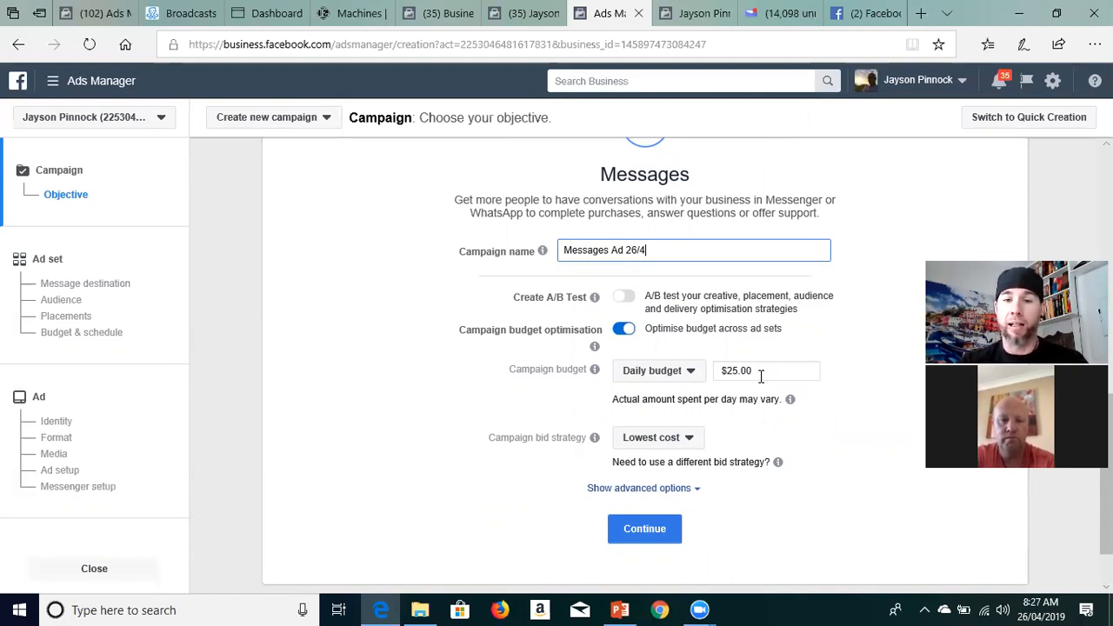
left_click(624, 331)
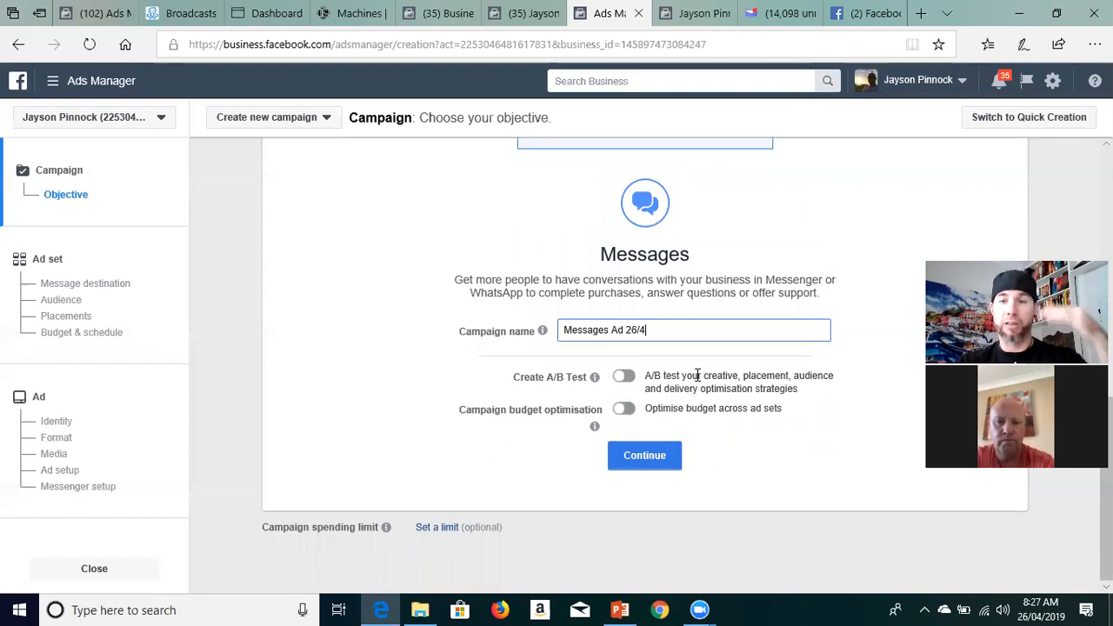
Continue from the campaign objective to the ad set setup and go to its Audience section
left_click(657, 457)
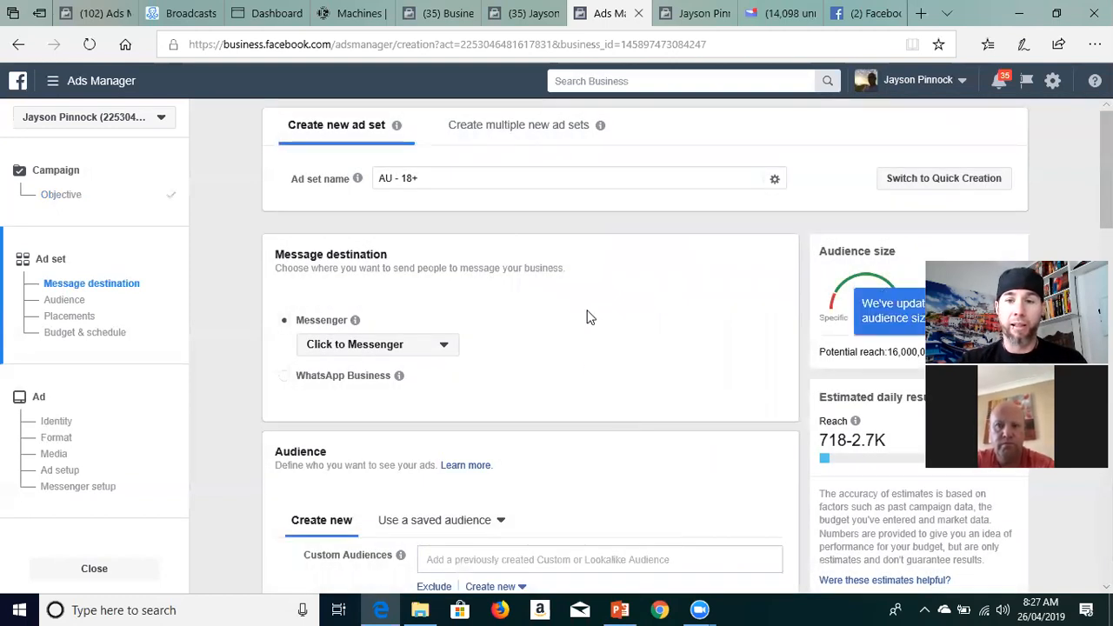
scroll(586, 326, "down", 3)
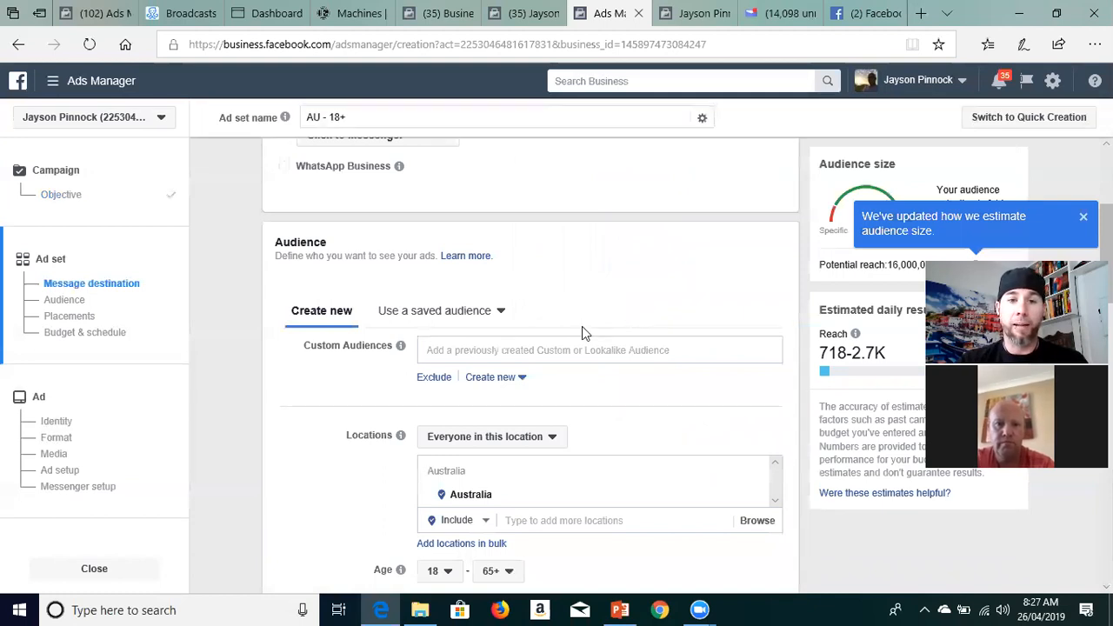
scroll(559, 319, "down", 1)
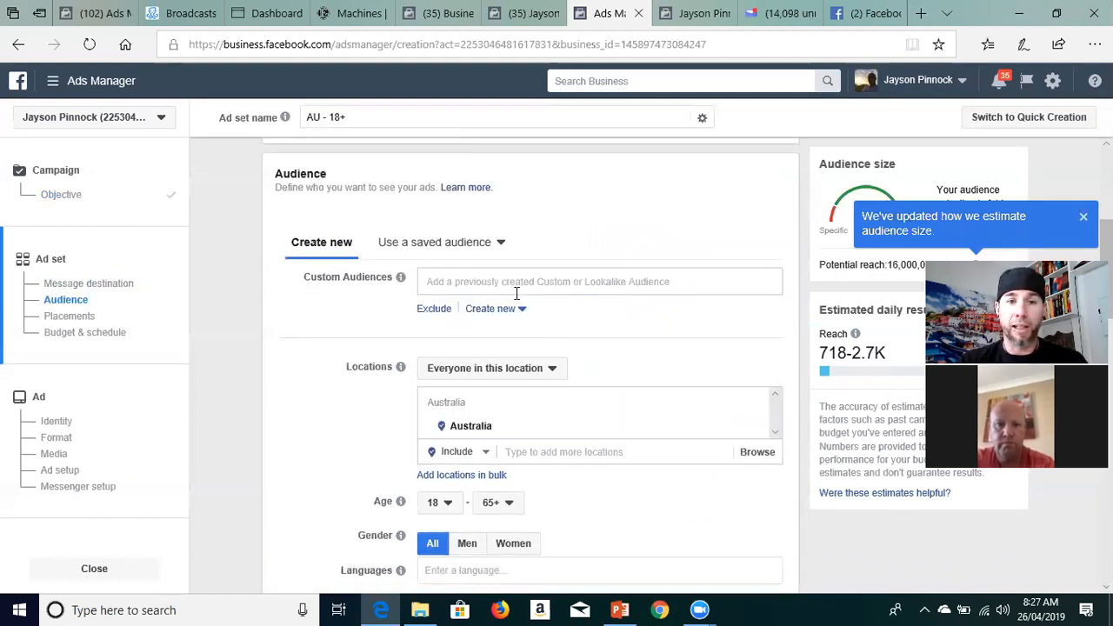
Set the audience age range to 27–50
scroll(635, 370, "down", 1)
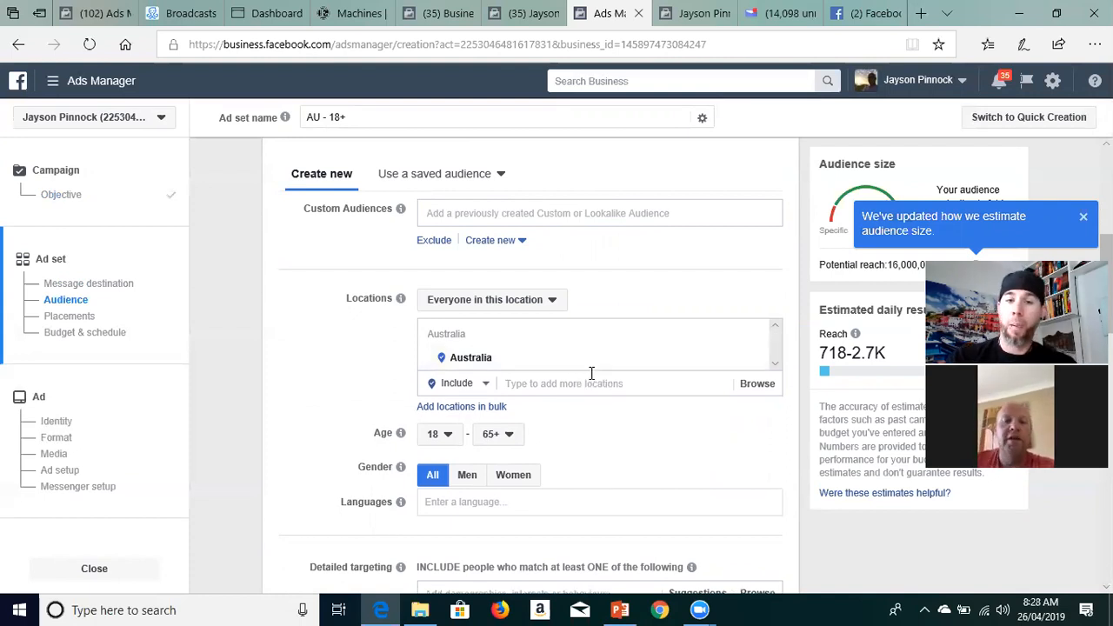
scroll(573, 404, "down", 1)
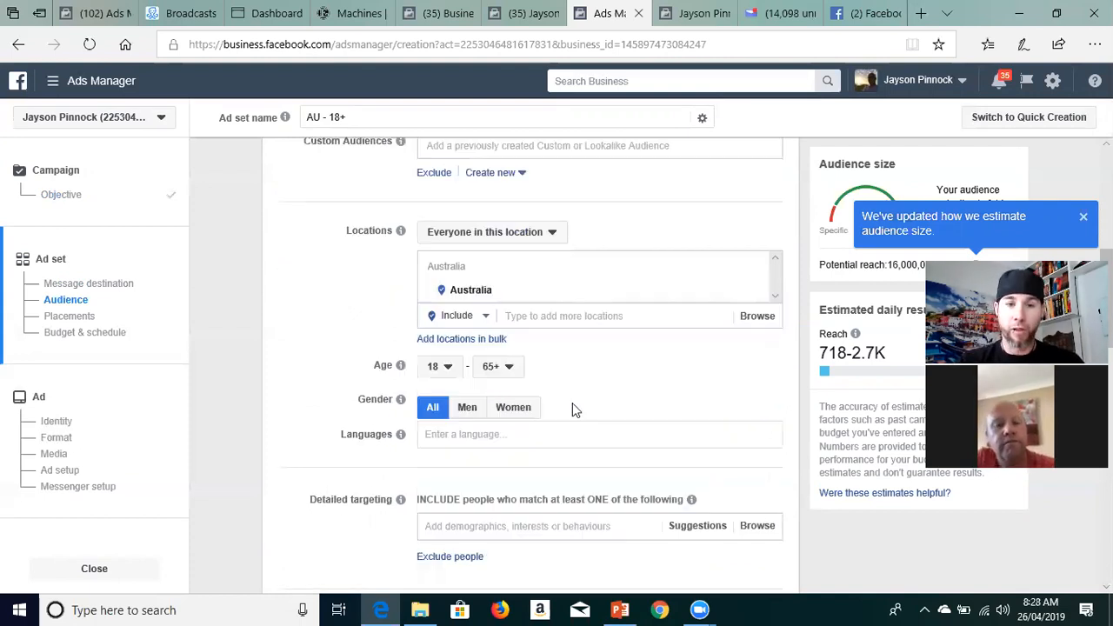
left_click(452, 374)
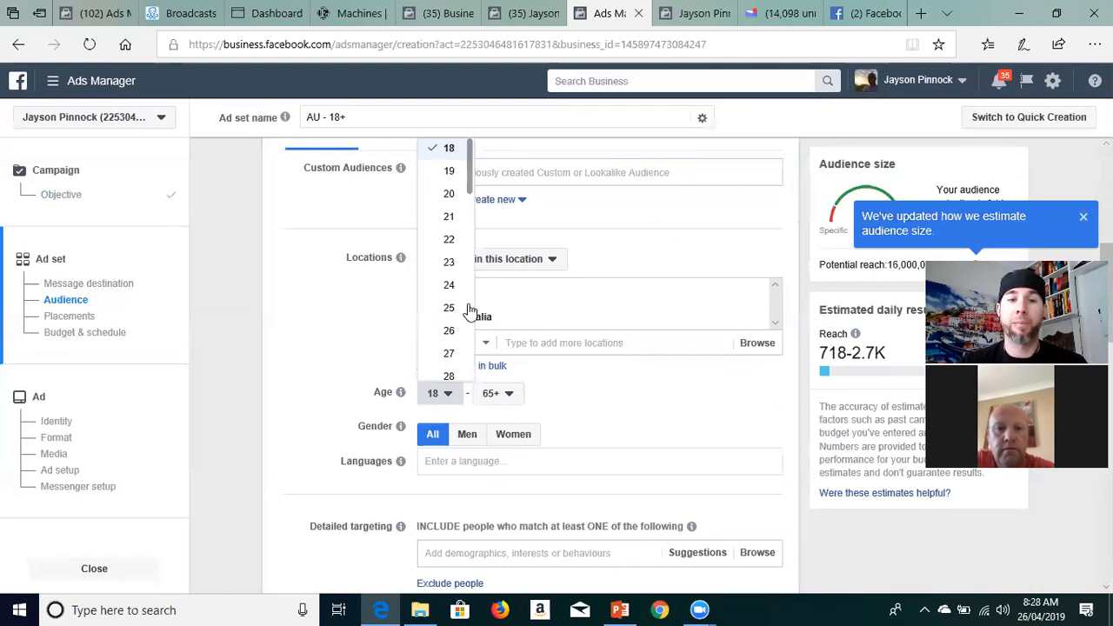
scroll(444, 304, "down", 1)
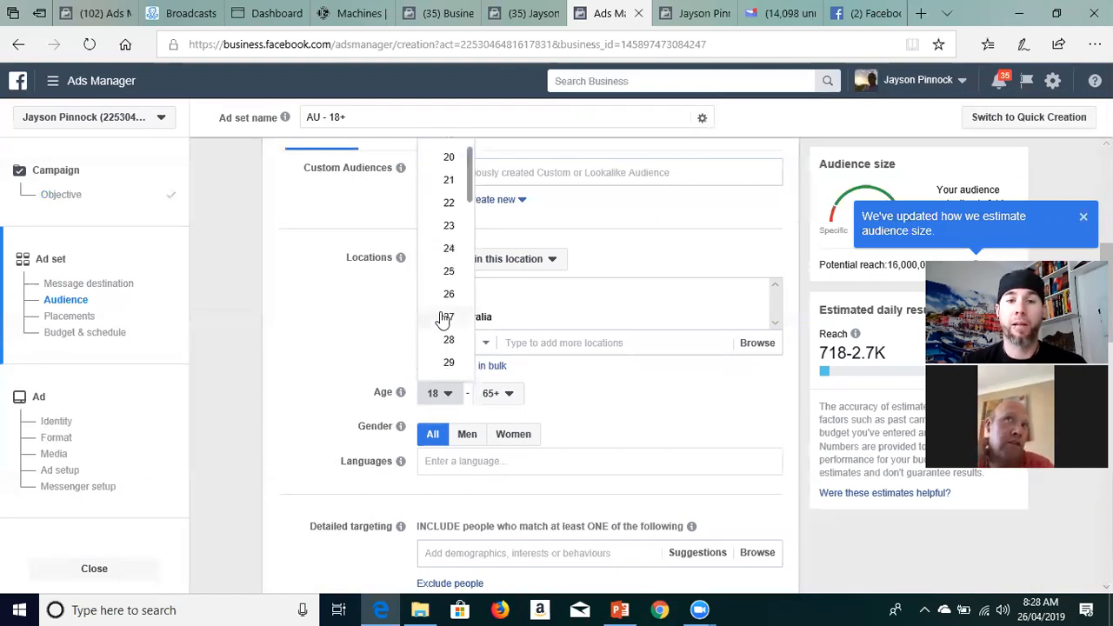
left_click(445, 318)
left_click(503, 396)
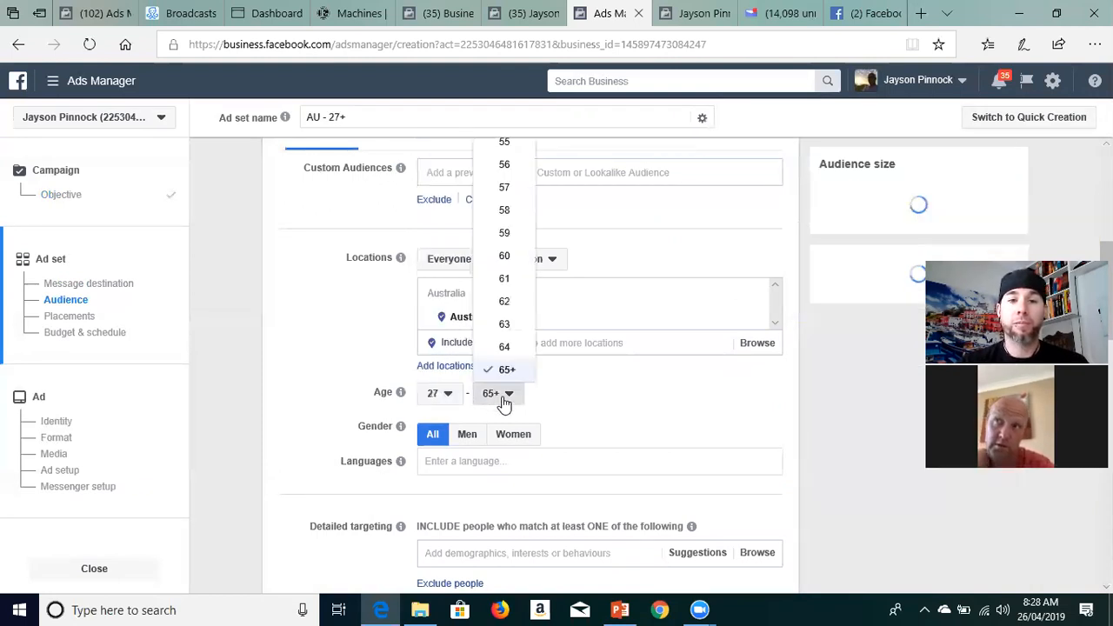
scroll(496, 339, "up", 4)
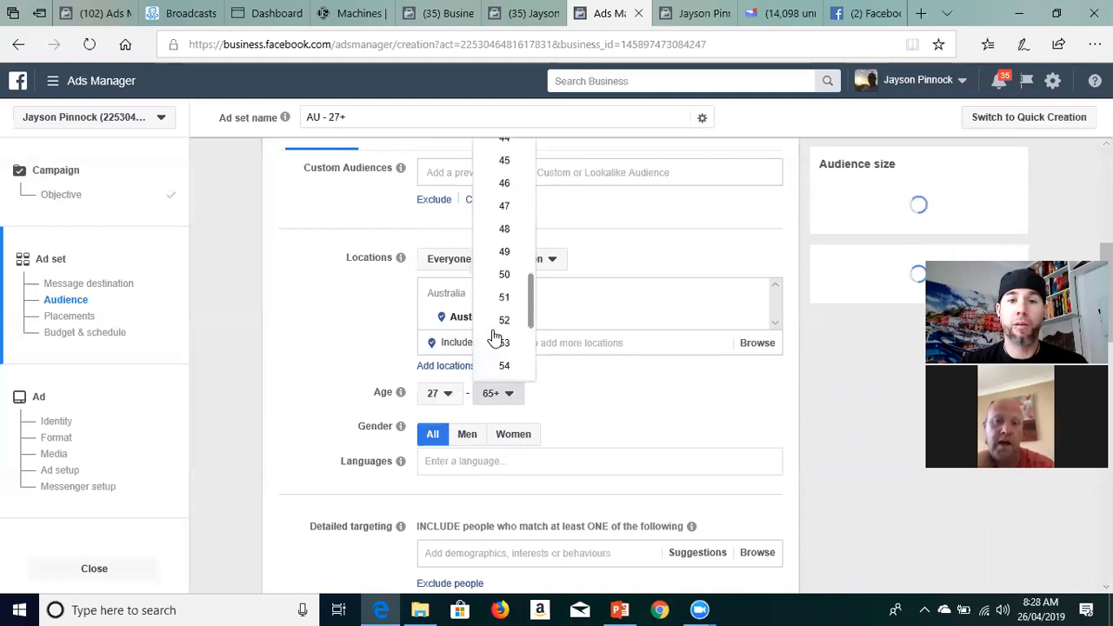
scroll(497, 335, "up", 1)
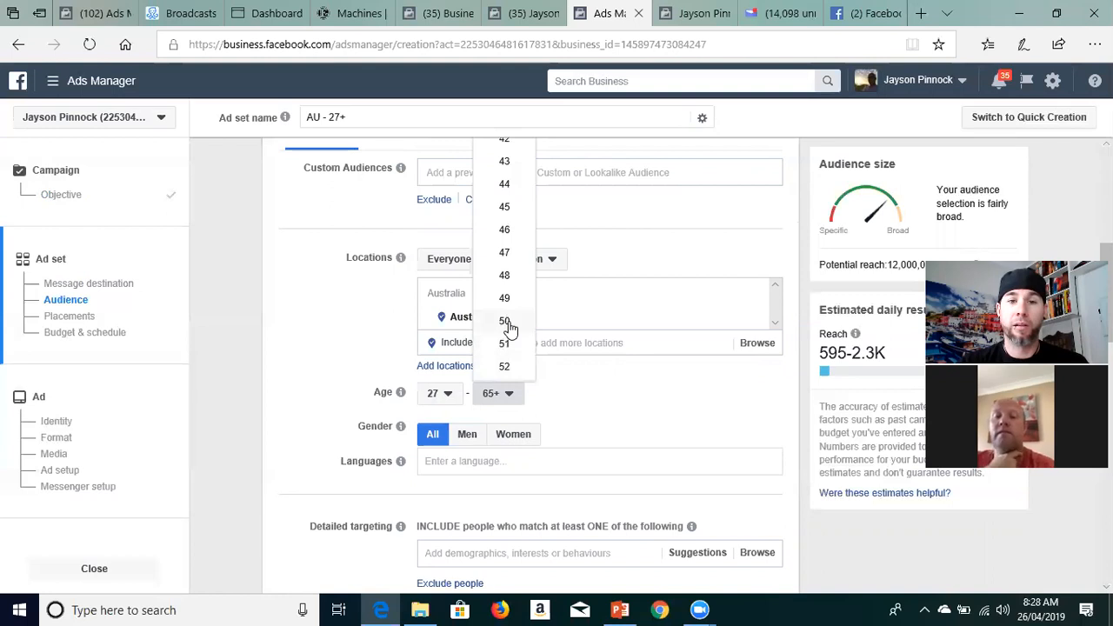
left_click(506, 322)
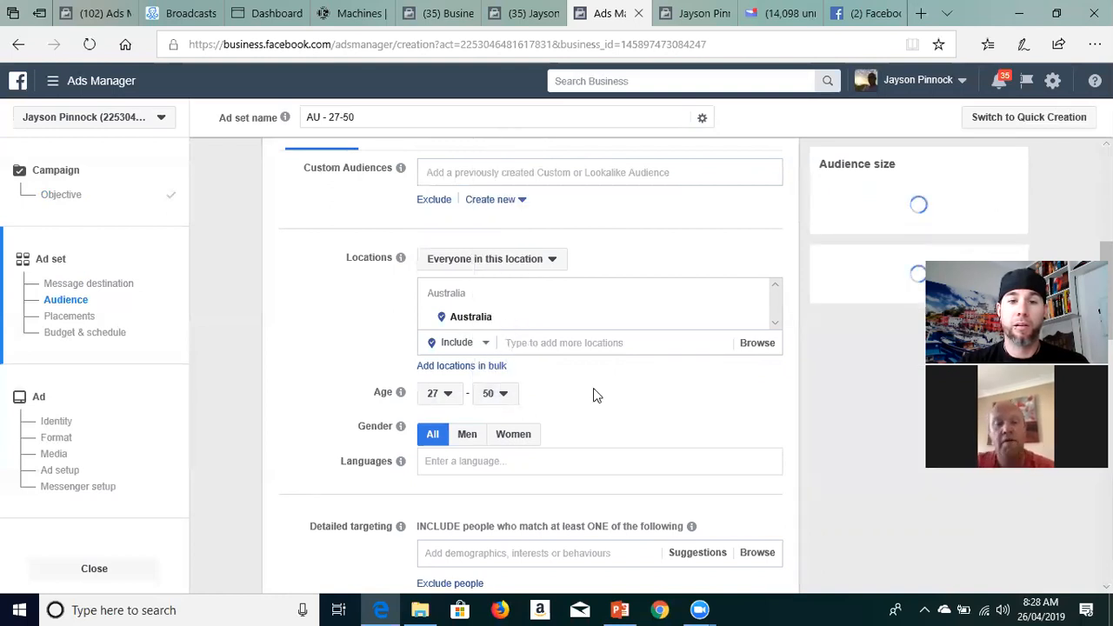
Add the interests Beer, Coffee and Family to the audience's detailed targeting
scroll(595, 396, "down", 2)
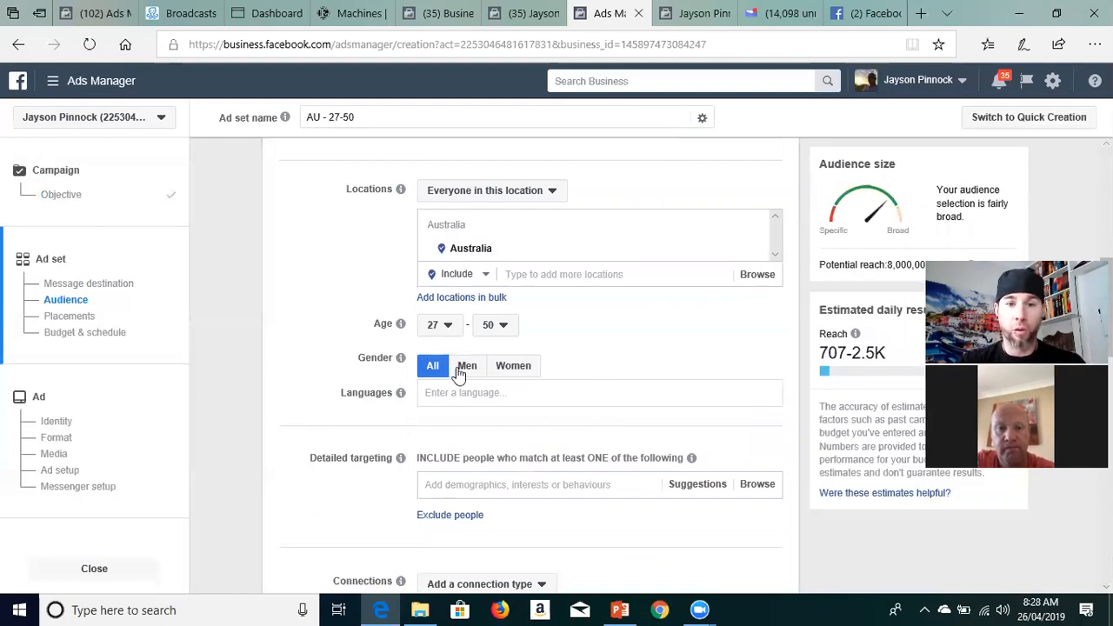
scroll(647, 352, "down", 3)
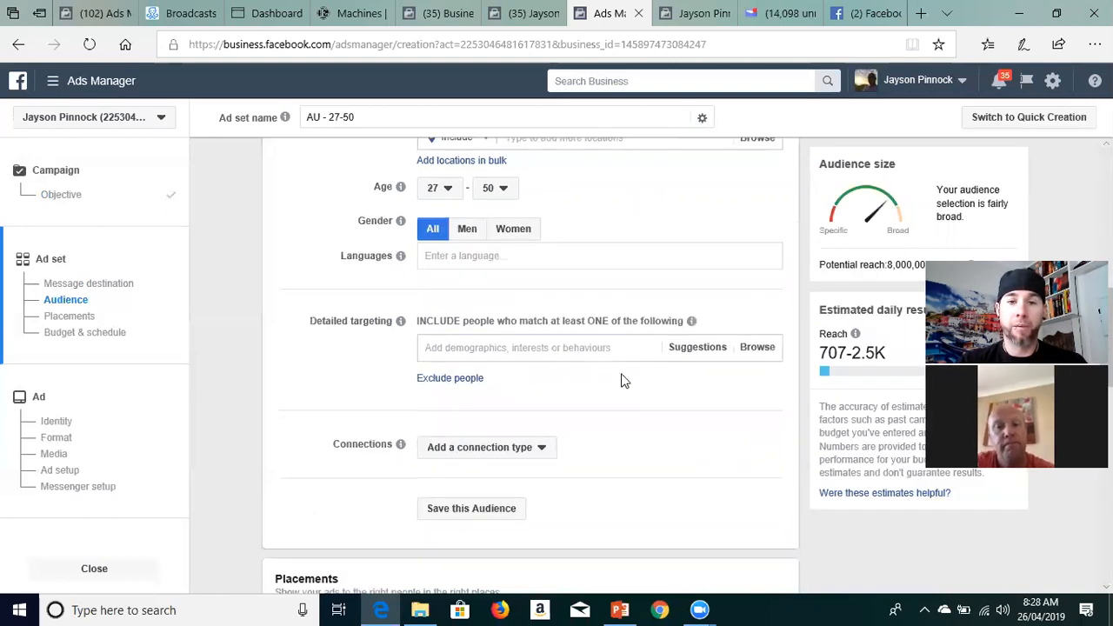
left_click(549, 347)
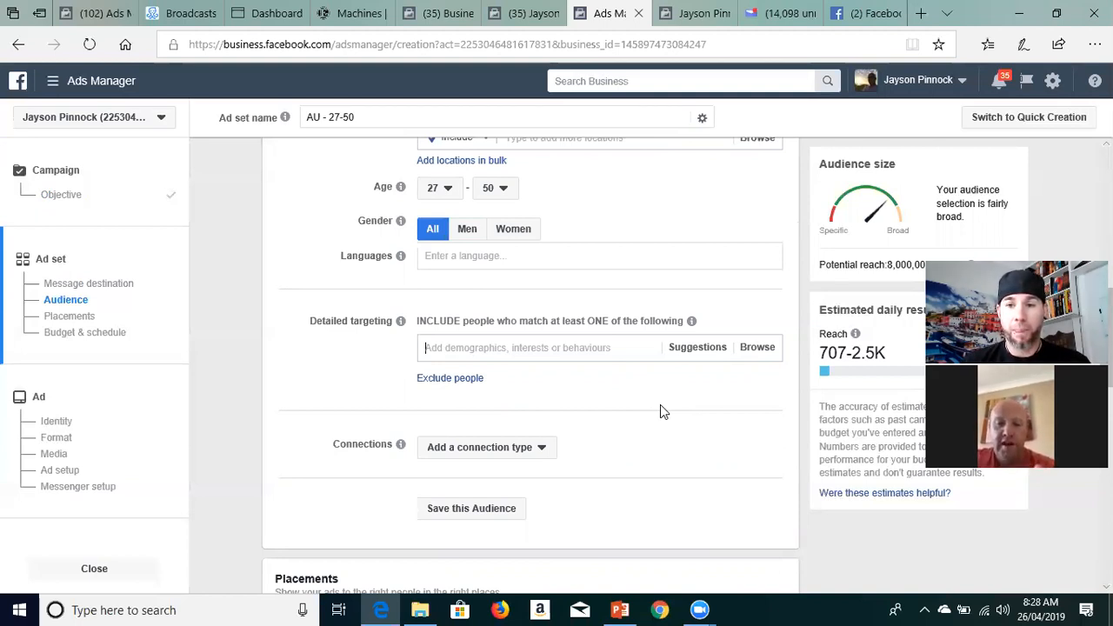
type("beer")
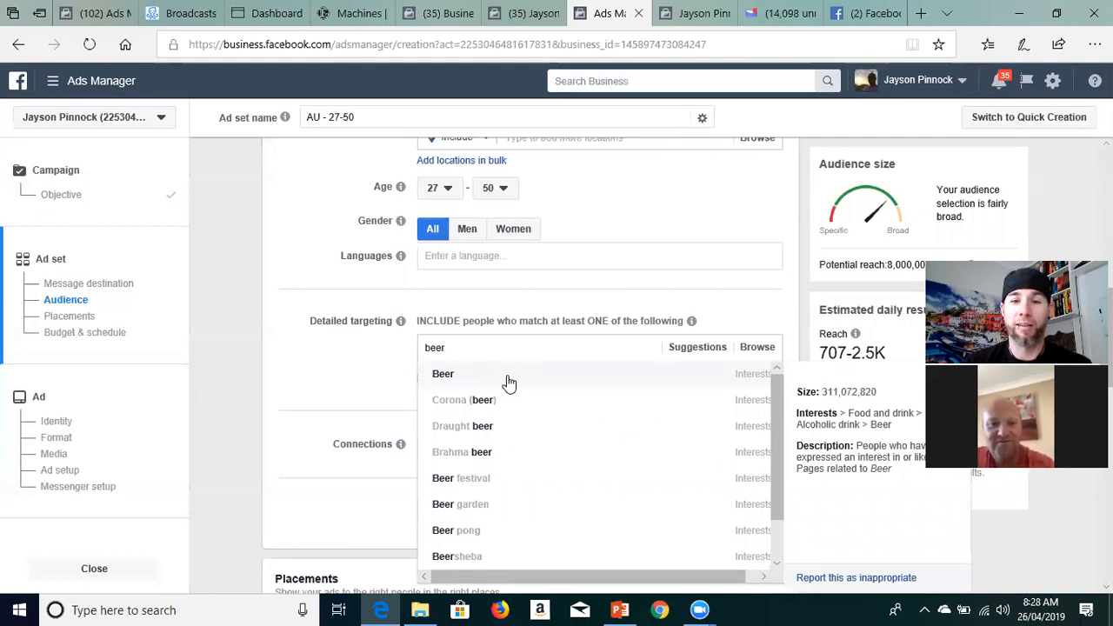
left_click(508, 380)
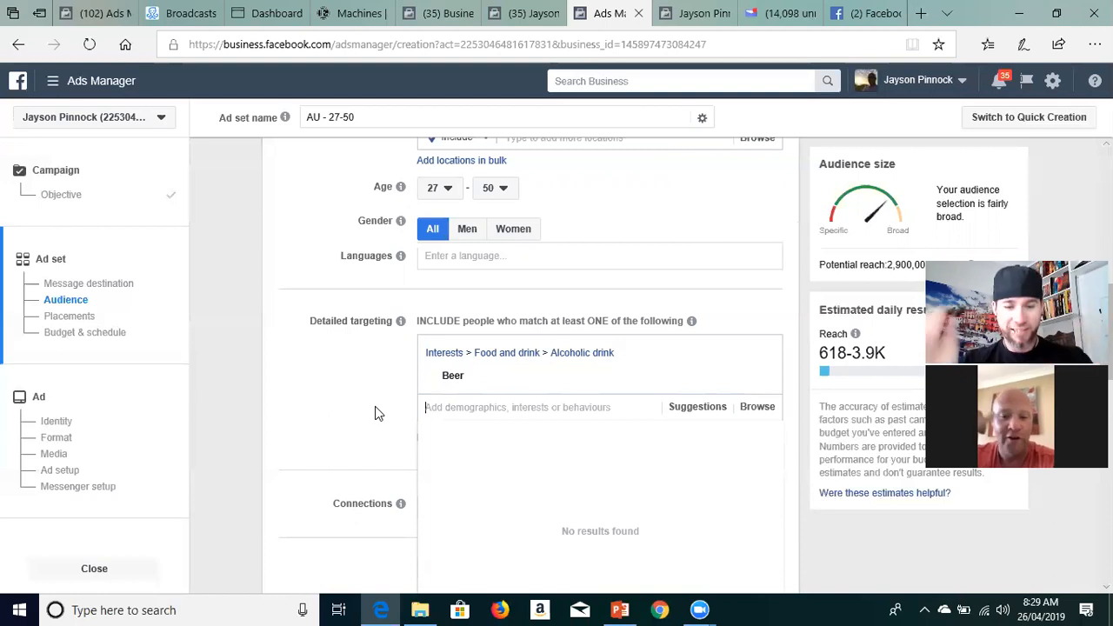
type("coffee")
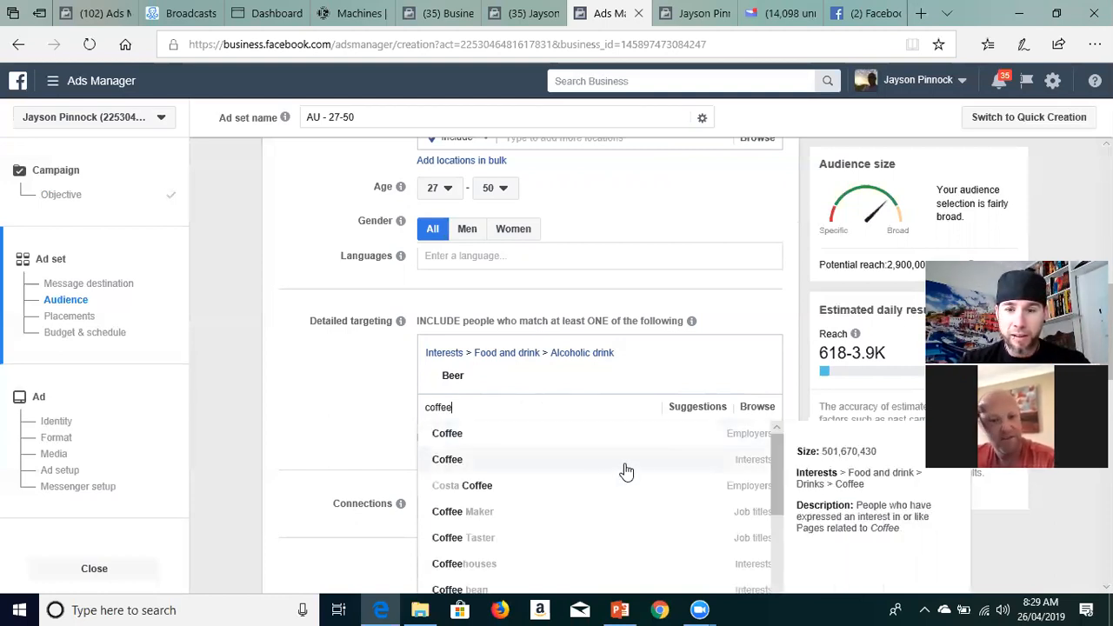
left_click(628, 461)
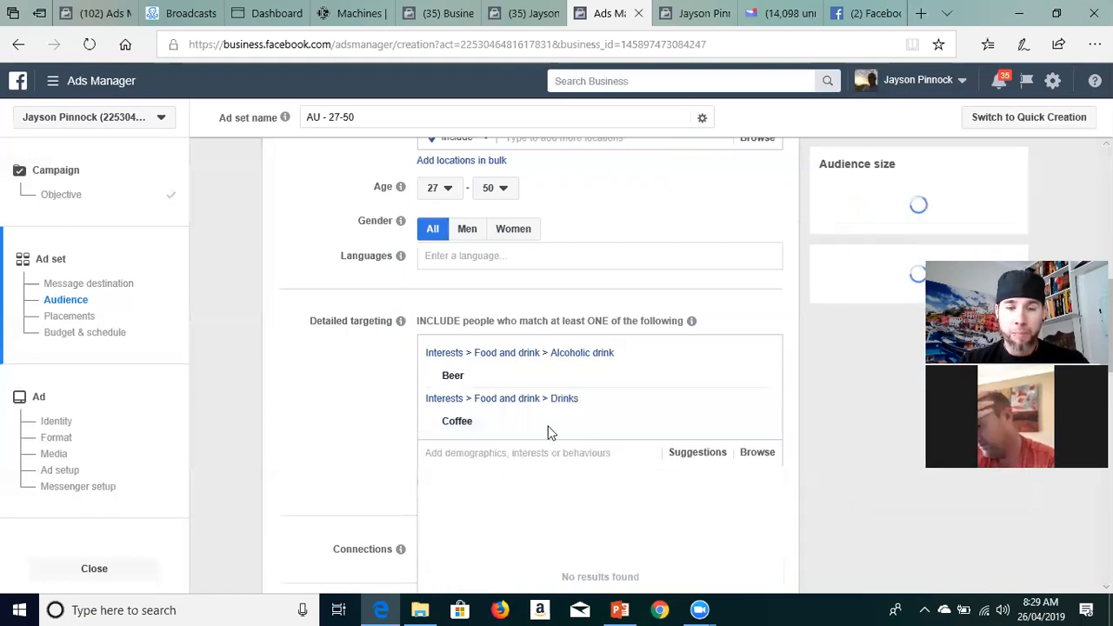
scroll(351, 315, "down", 1)
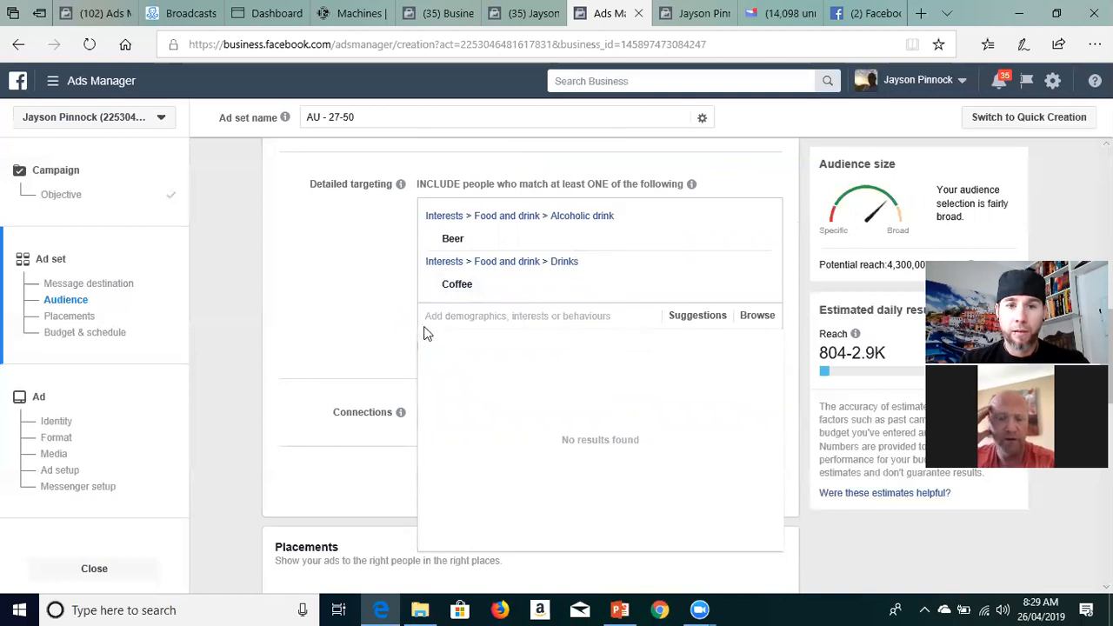
type("family")
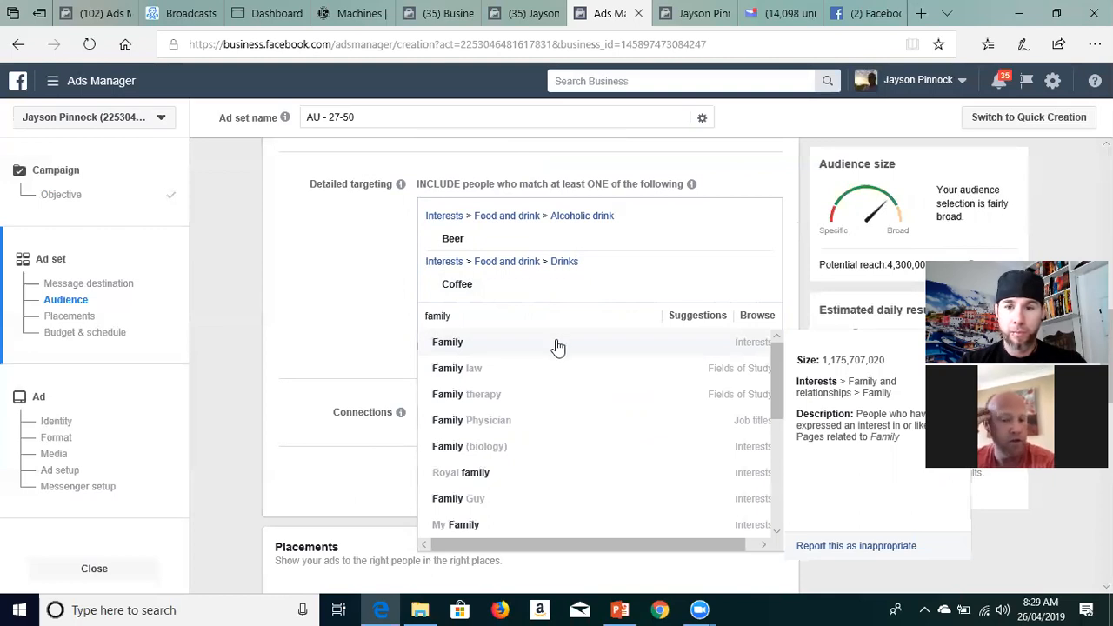
left_click(557, 347)
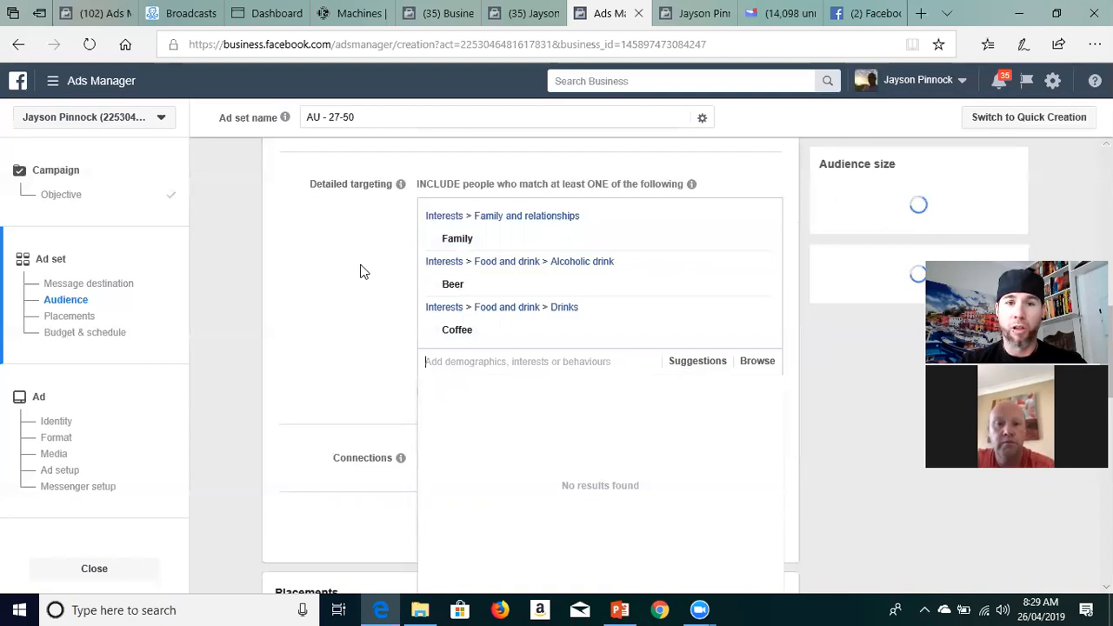
Switch the ad set's placements from automatic to Edit placements
scroll(360, 278, "down", 1)
scroll(360, 287, "down", 1)
scroll(355, 293, "up", 2)
scroll(355, 294, "down", 1)
scroll(355, 294, "down", 1)
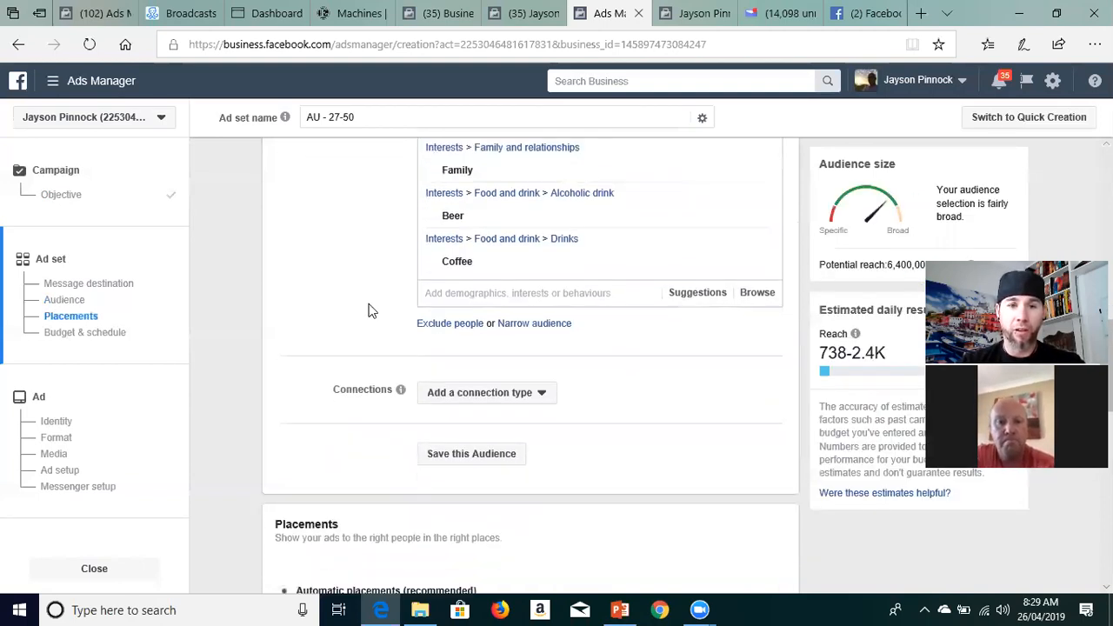
scroll(329, 352, "down", 3)
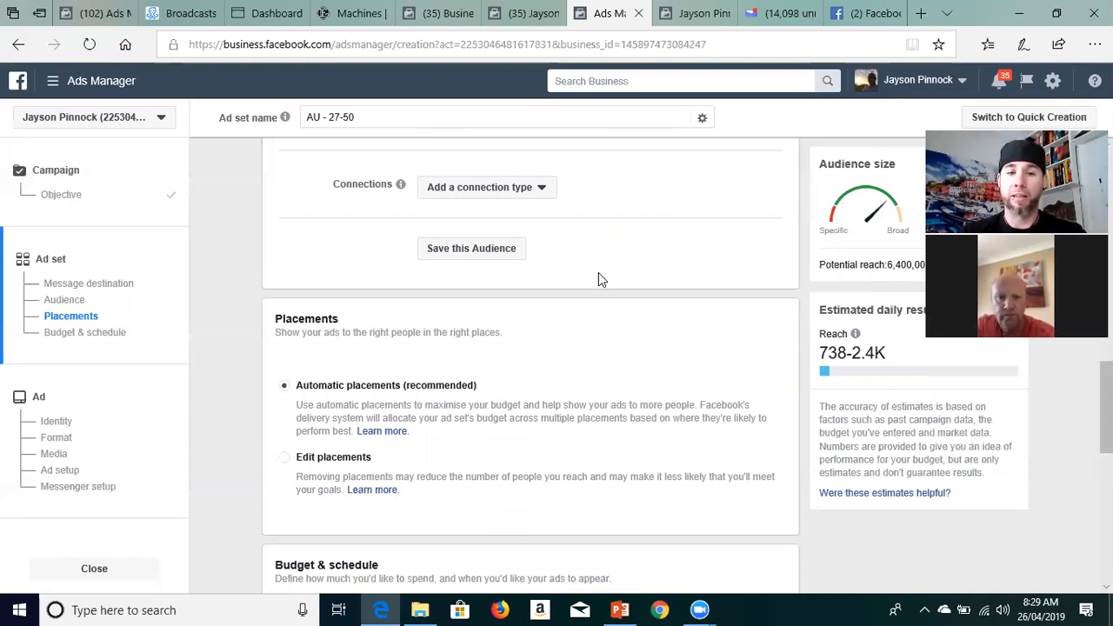
scroll(565, 330, "down", 1)
scroll(564, 333, "down", 2)
scroll(561, 330, "up", 2)
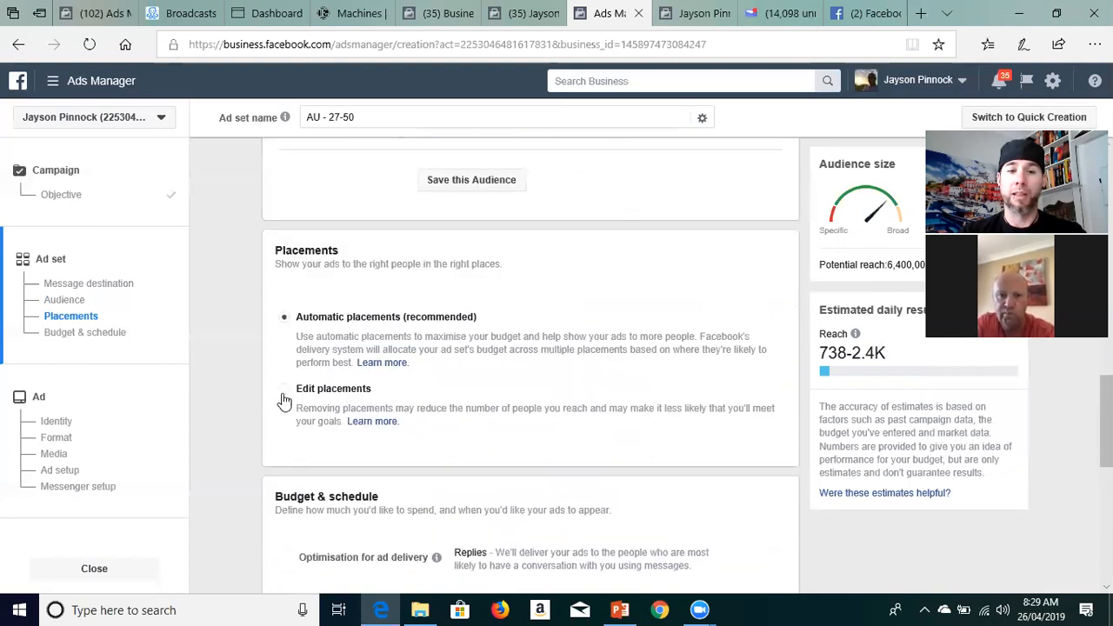
left_click(285, 393)
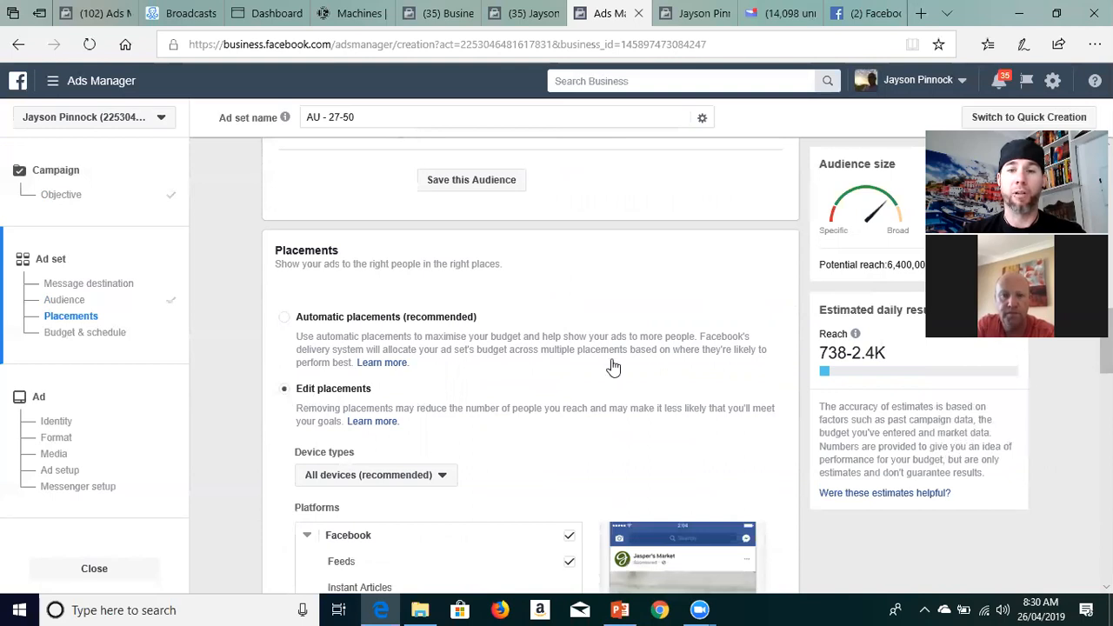
Examine which Facebook, Instagram, Audience Network and Messenger placements are selected for the ad set
scroll(613, 366, "down", 1)
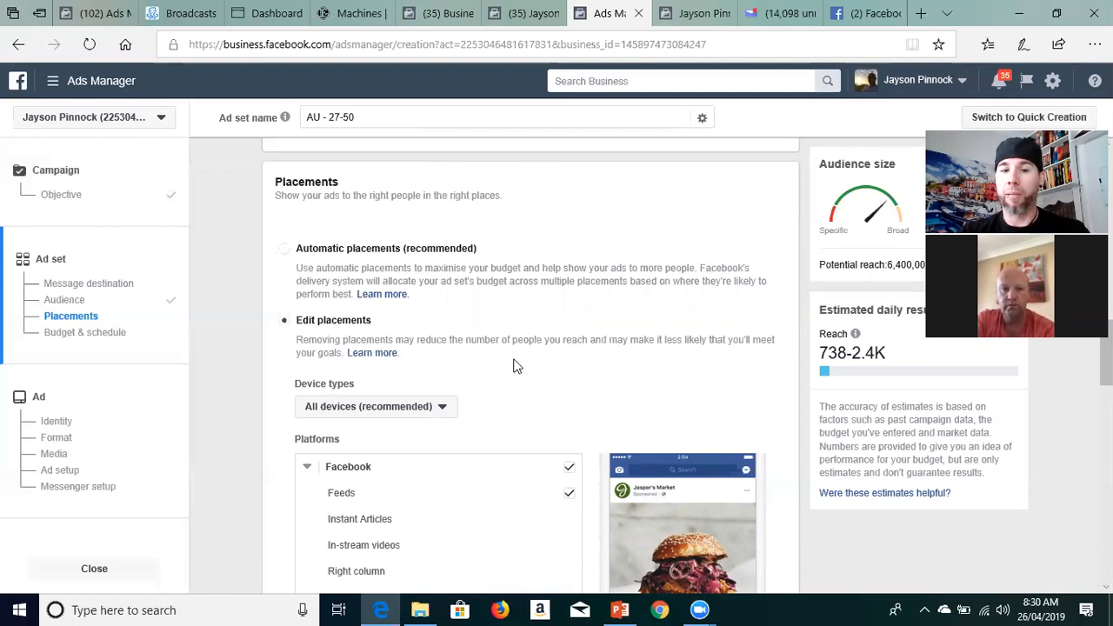
scroll(513, 366, "down", 2)
scroll(505, 367, "down", 1)
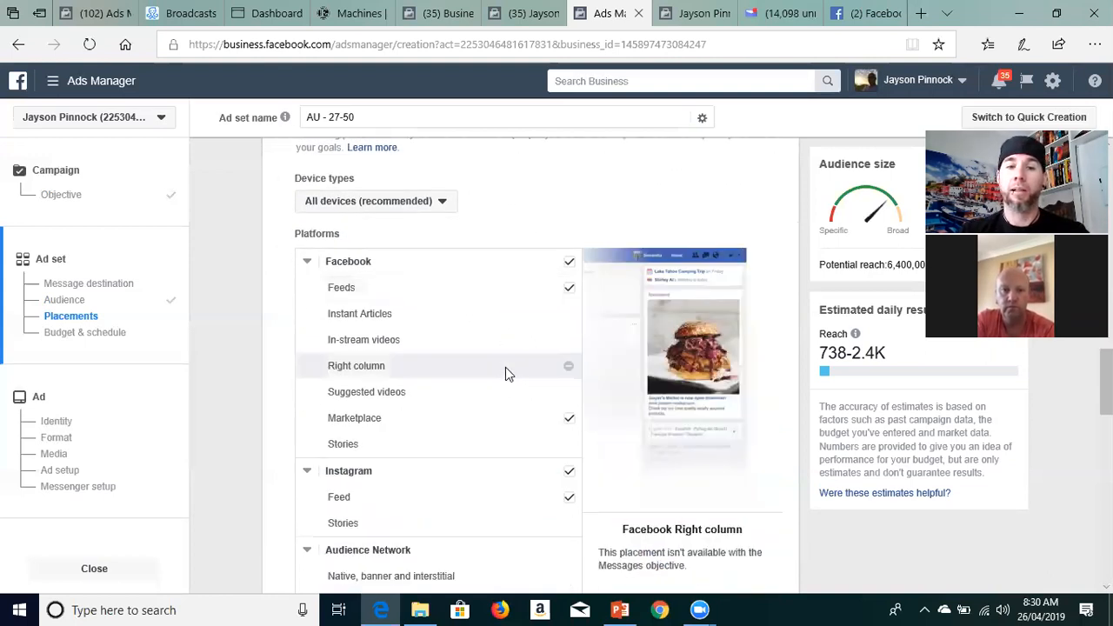
scroll(465, 315, "up", 3)
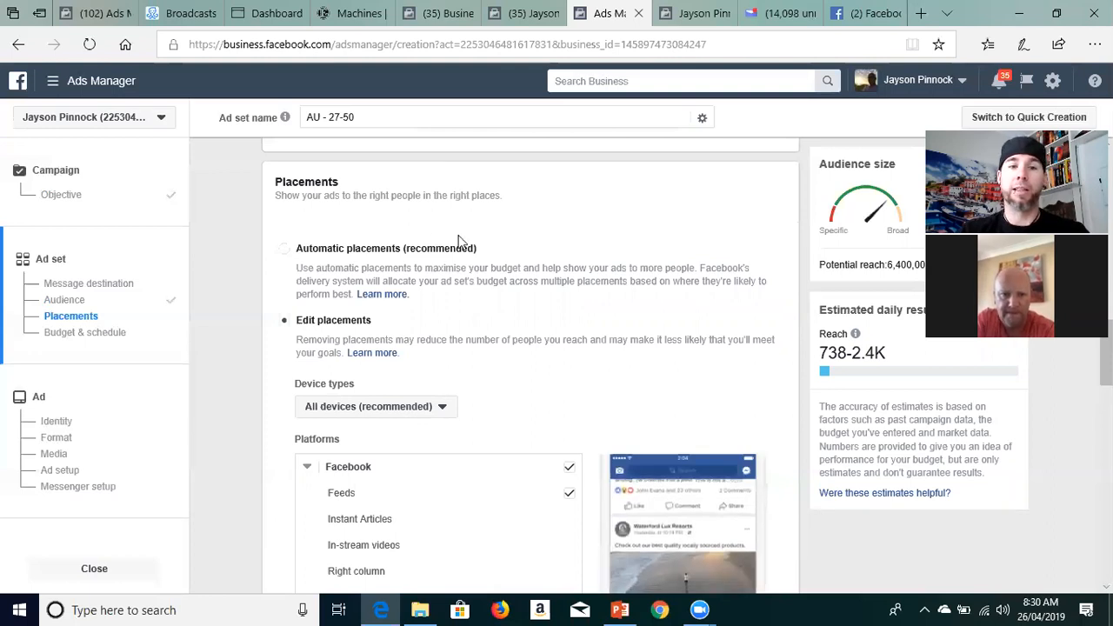
scroll(455, 245, "down", 1)
scroll(453, 259, "down", 4)
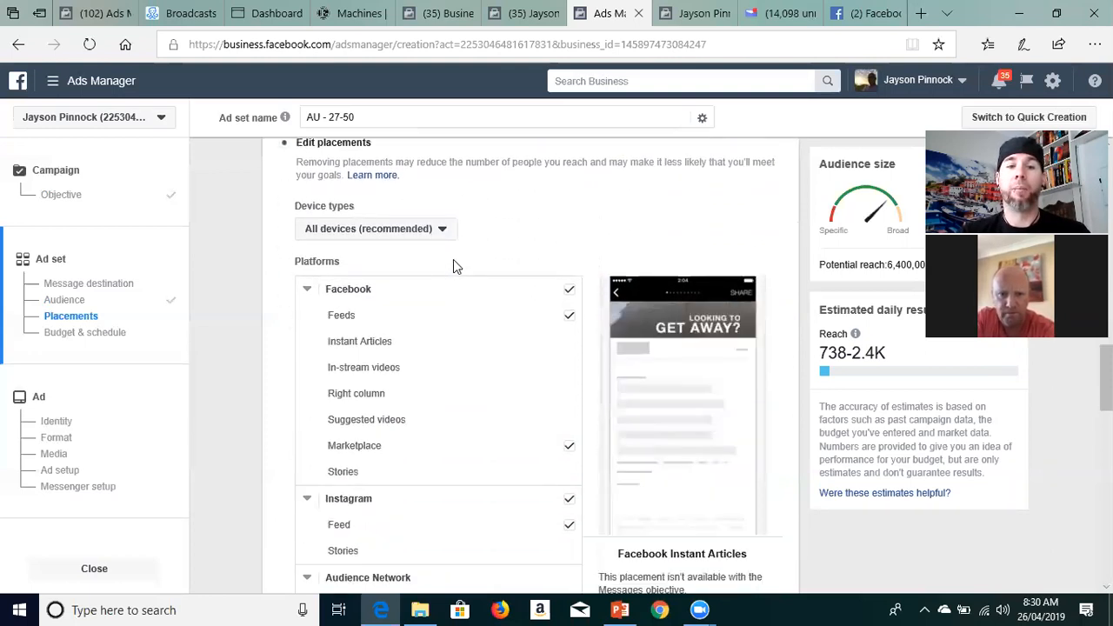
scroll(468, 284, "up", 1)
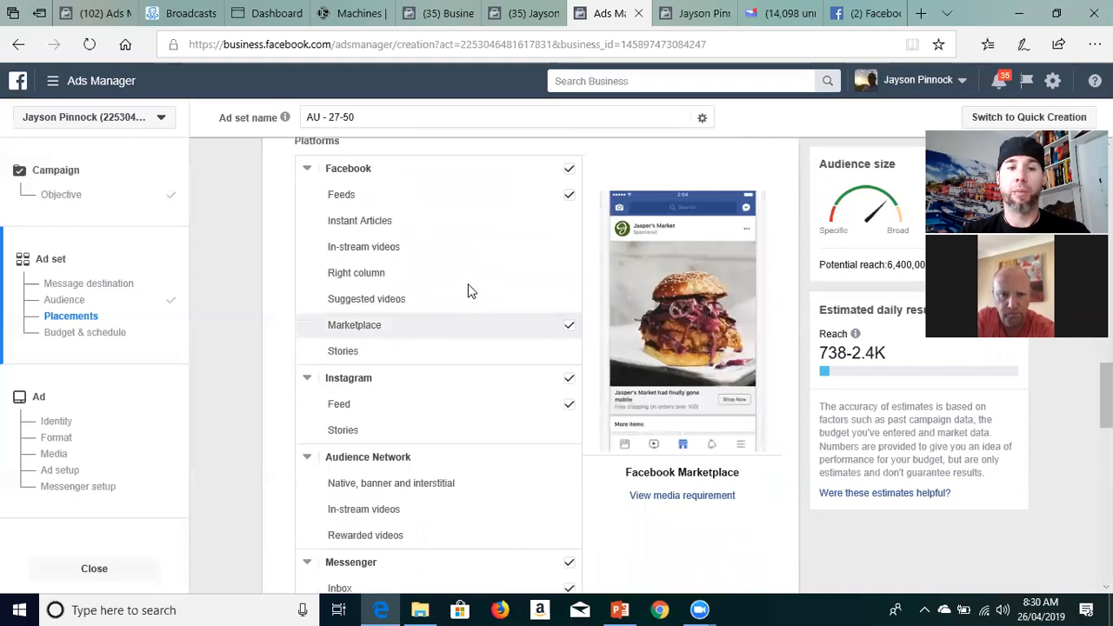
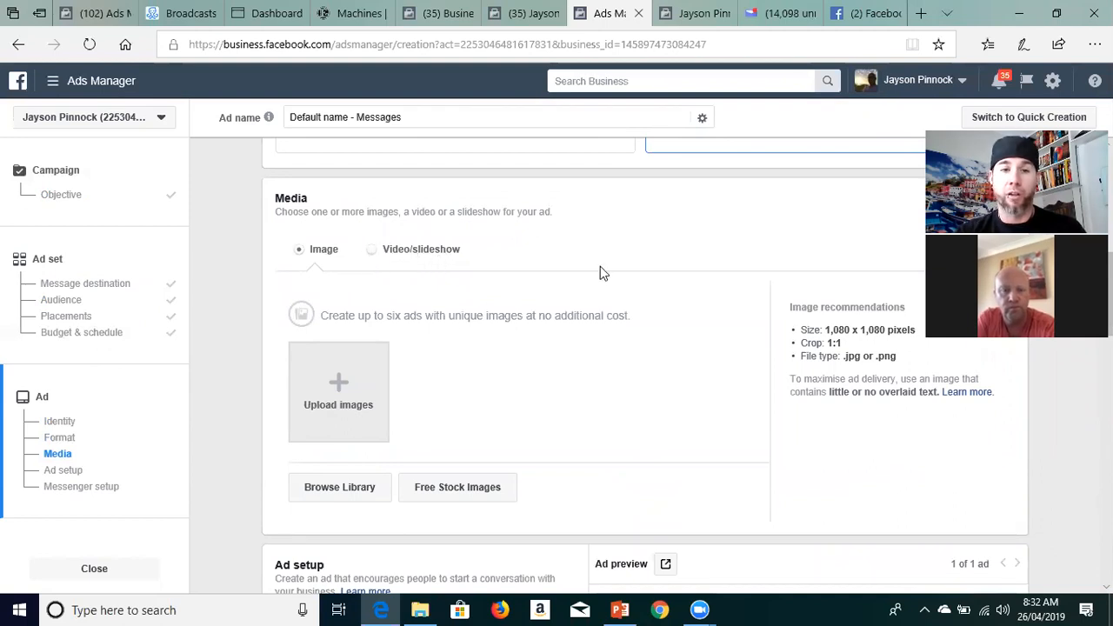
Upload the wider of the two ad pictures in the Saved Pictures folder as the ad's image and check the ad preview
scroll(582, 291, "down", 1)
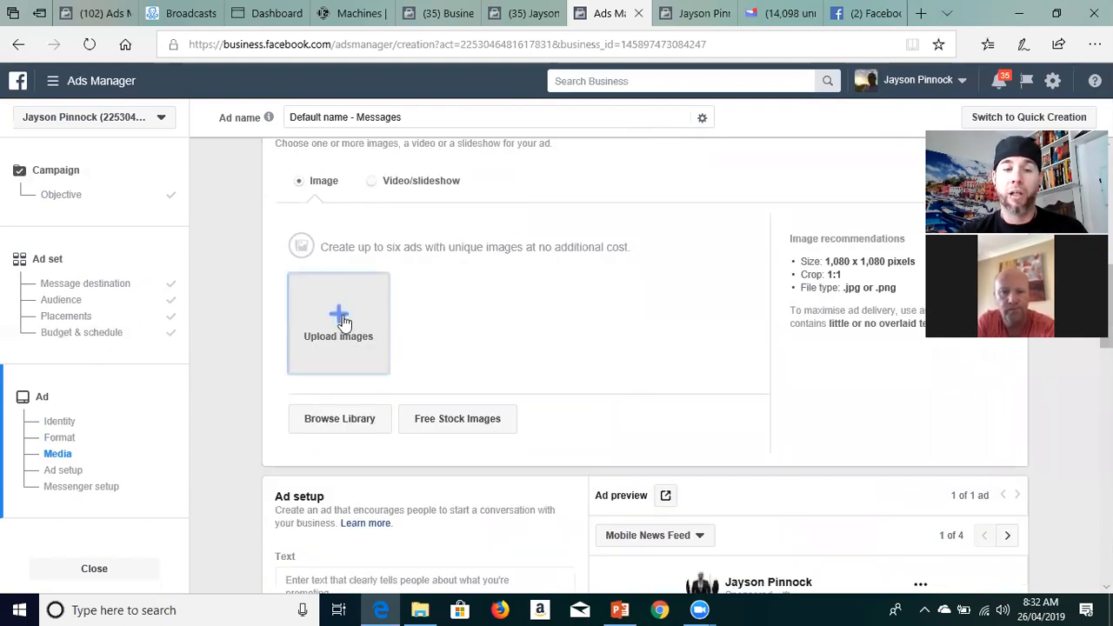
left_click(342, 318)
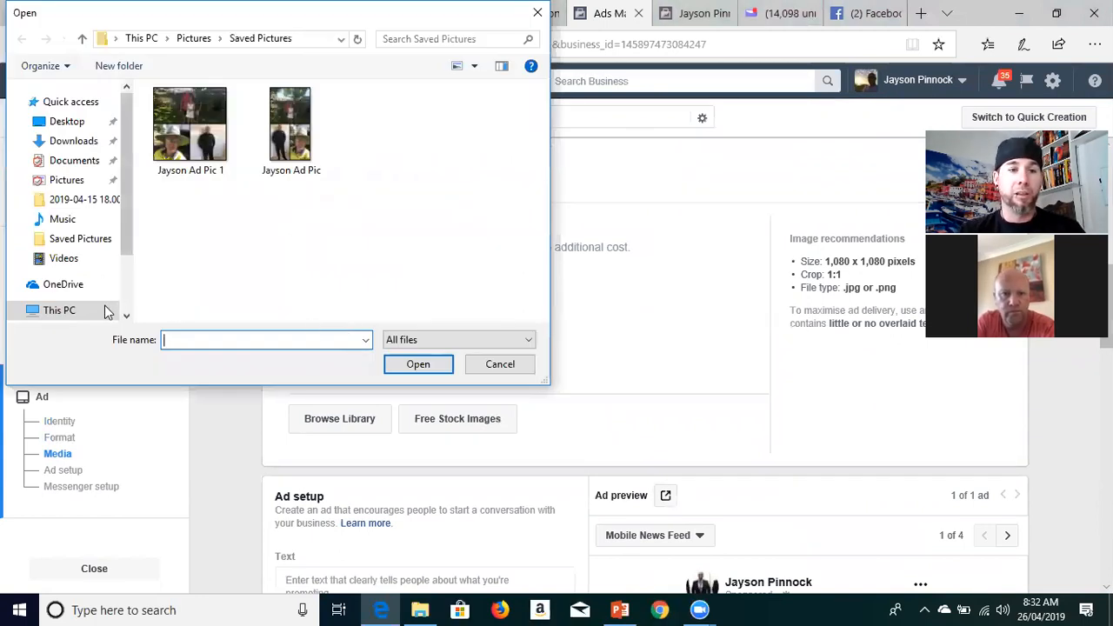
double_click(199, 134)
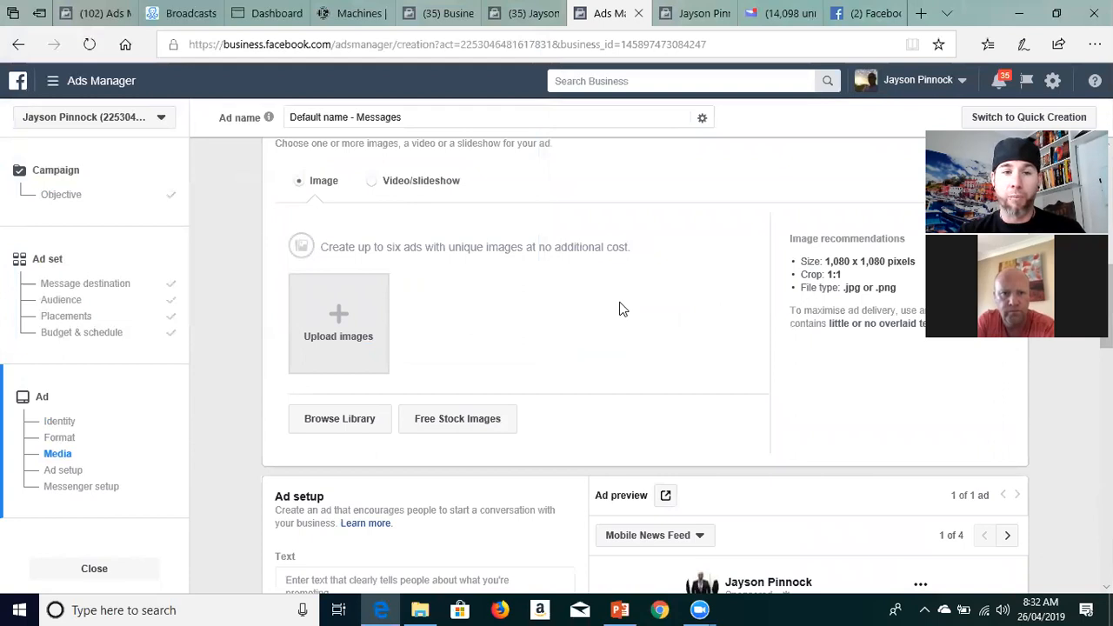
scroll(572, 306, "down", 1)
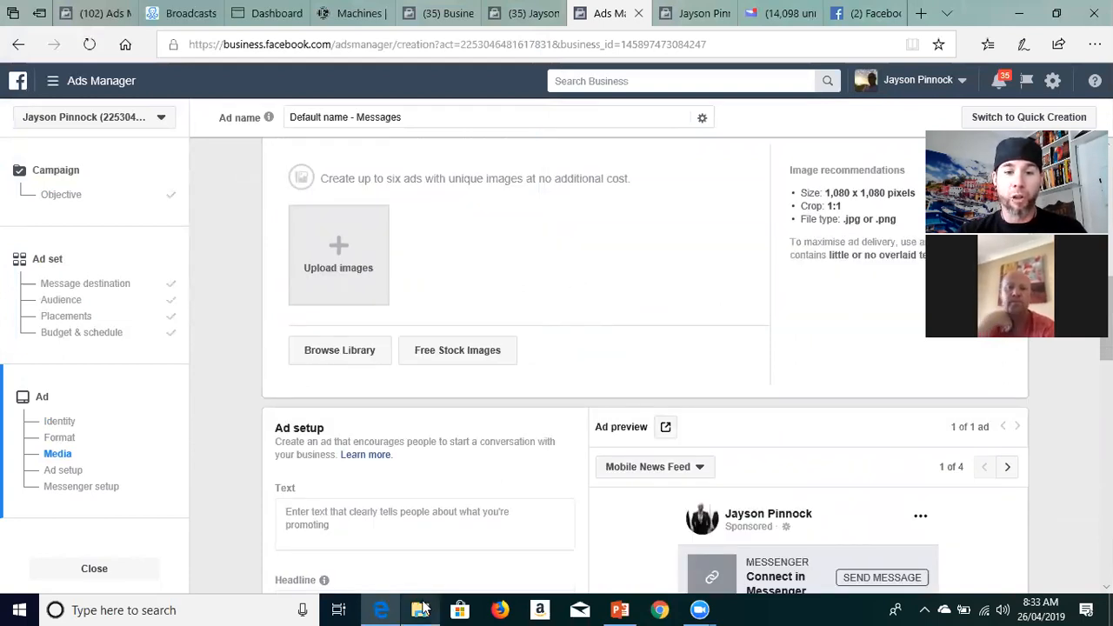
mouse_move(424, 609)
left_click(426, 565)
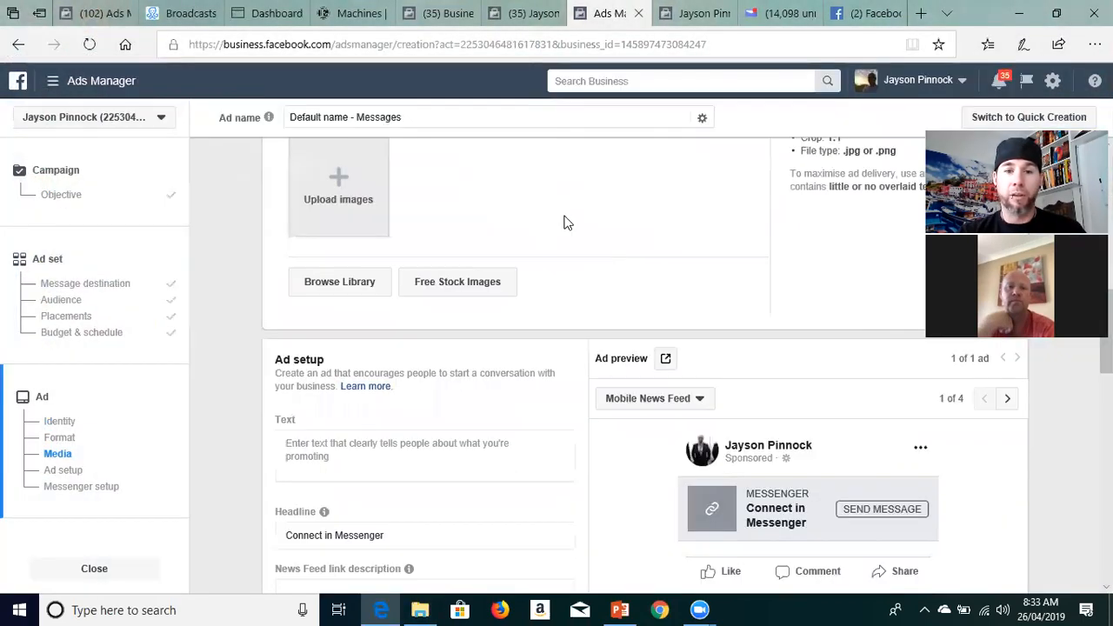
scroll(581, 222, "up", 1)
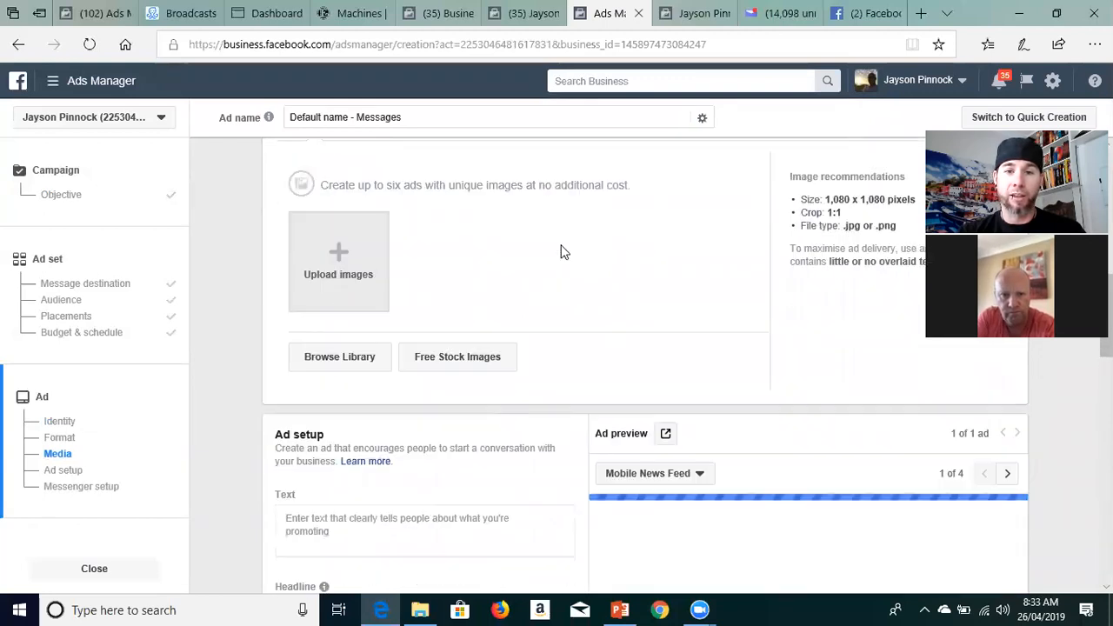
scroll(582, 261, "down", 1)
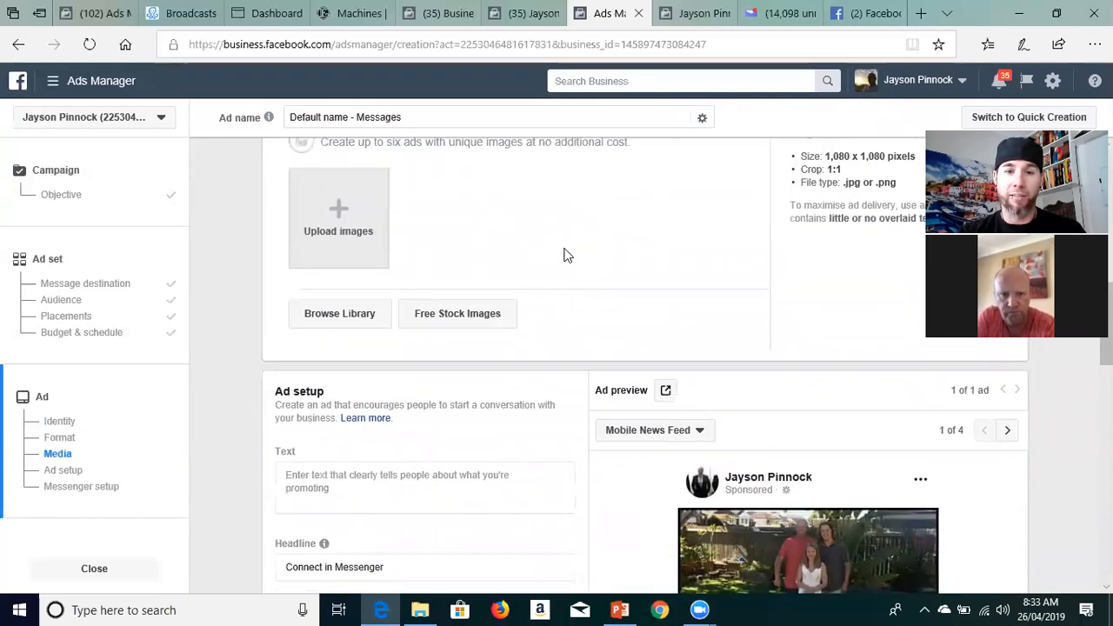
Copy the full text of the page's 28 March post about the hospitality life, from its headline to the closing signature
scroll(546, 292, "down", 4)
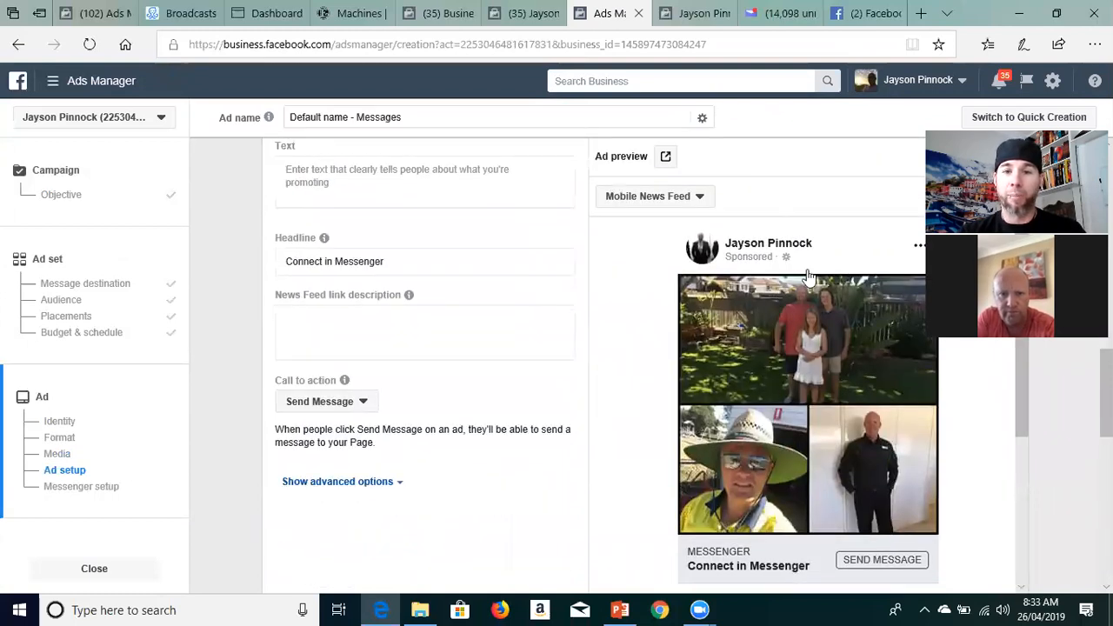
scroll(795, 379, "up", 3)
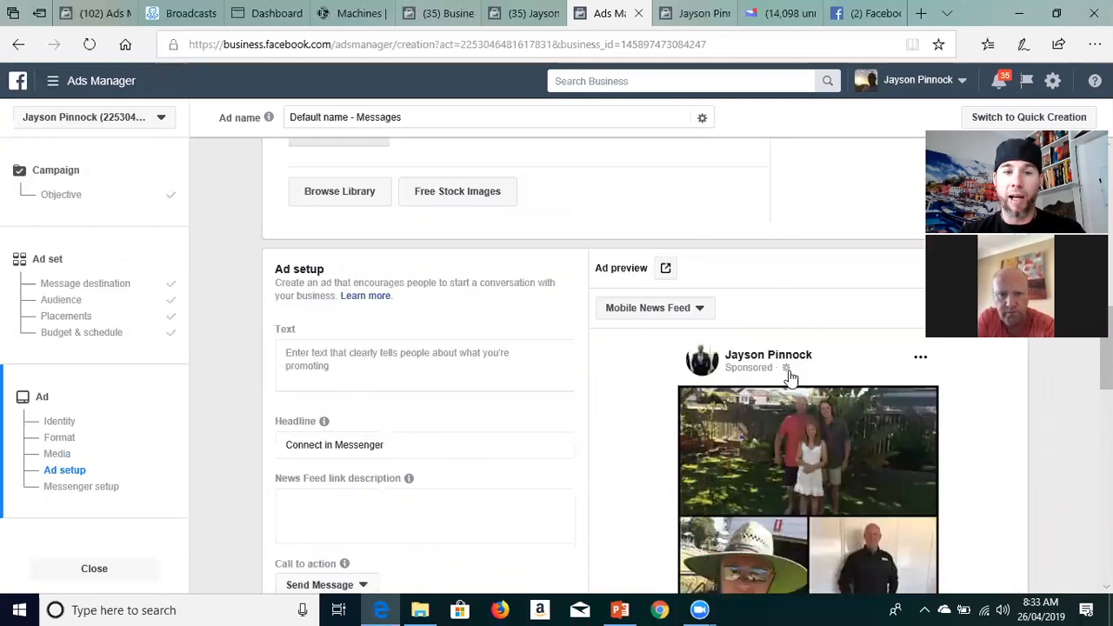
left_click(526, 15)
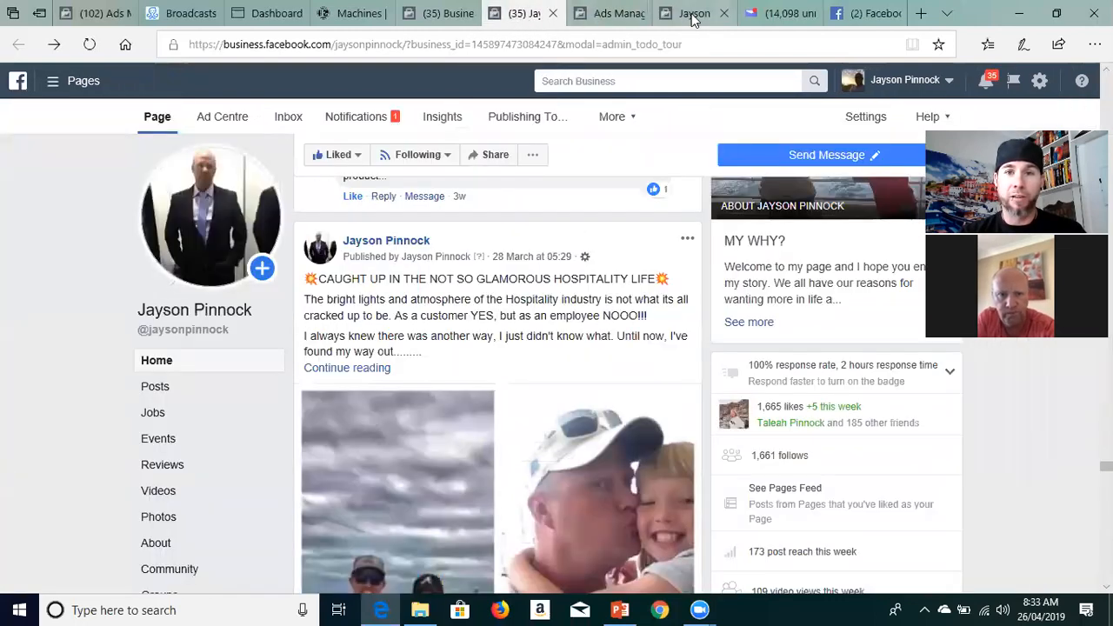
left_click(693, 15)
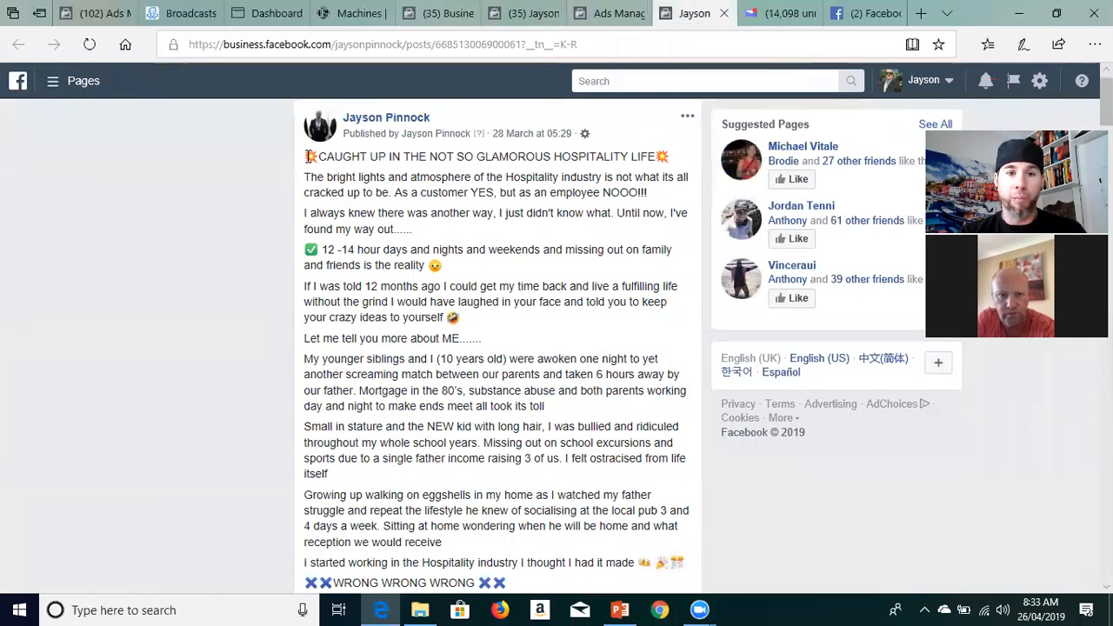
left_click_drag(304, 156, 589, 565)
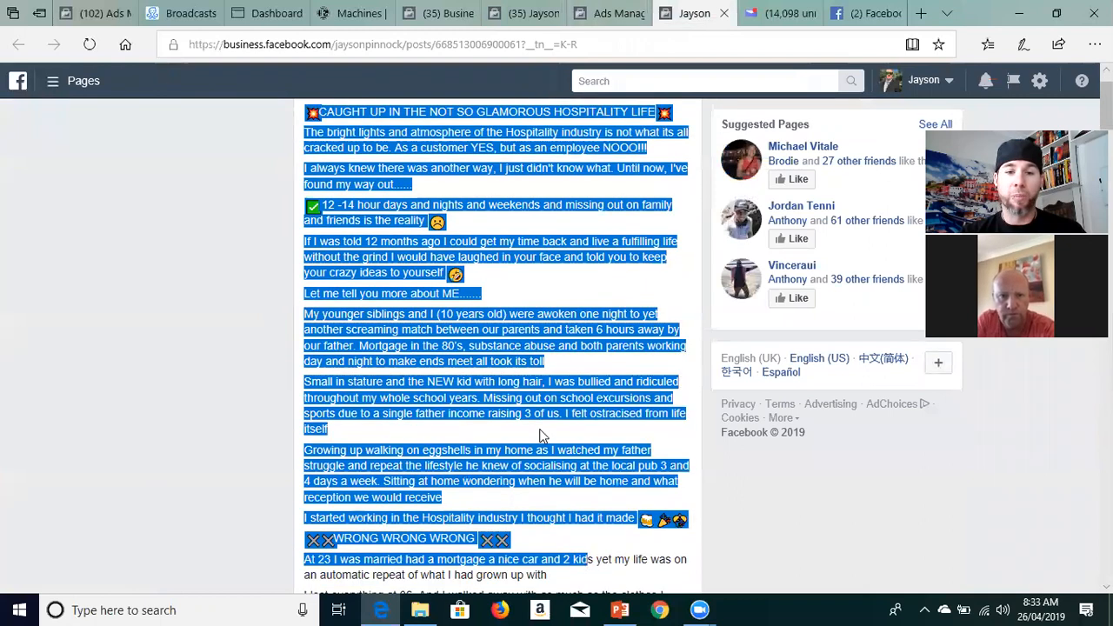
scroll(546, 467, "down", 6)
left_click_drag(545, 467, 389, 406)
scroll(546, 467, "down", 3)
scroll(414, 435, "down", 2)
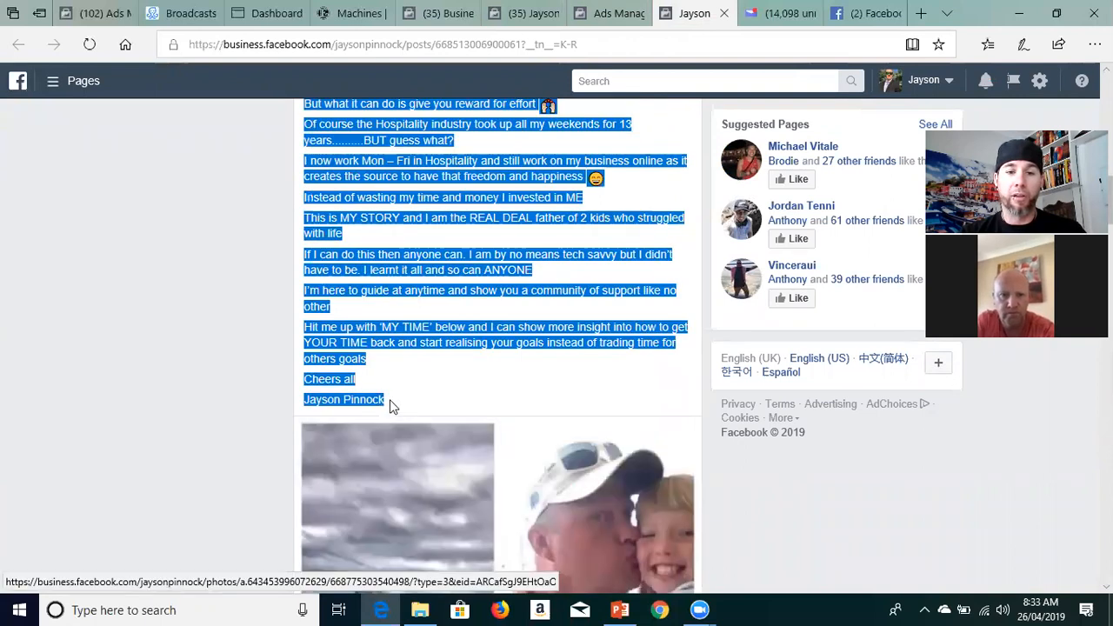
right_click(392, 224)
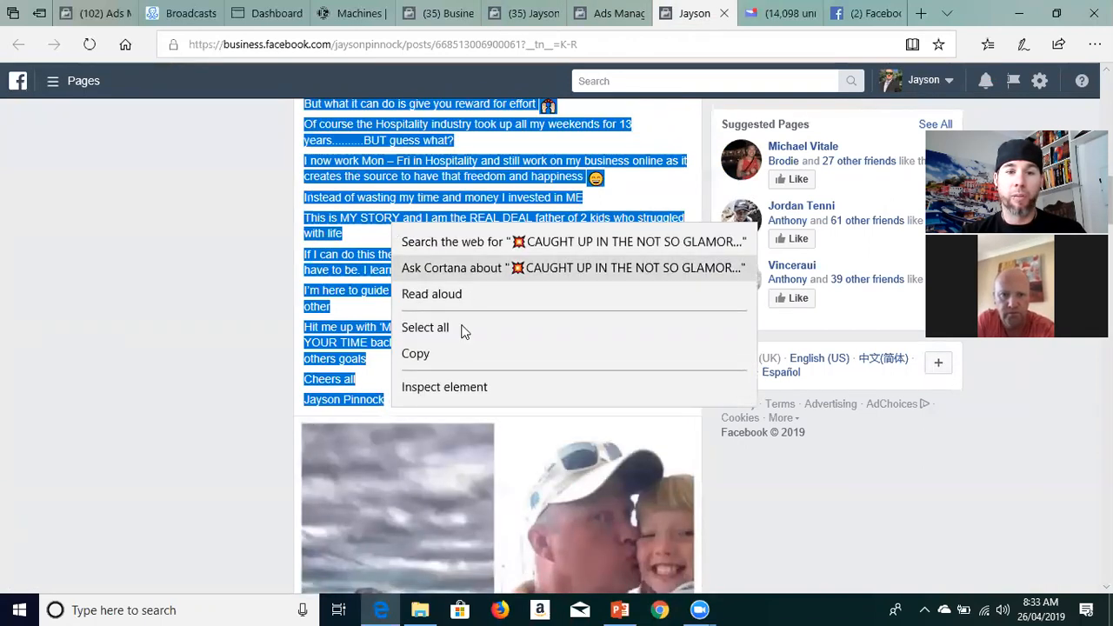
left_click(422, 356)
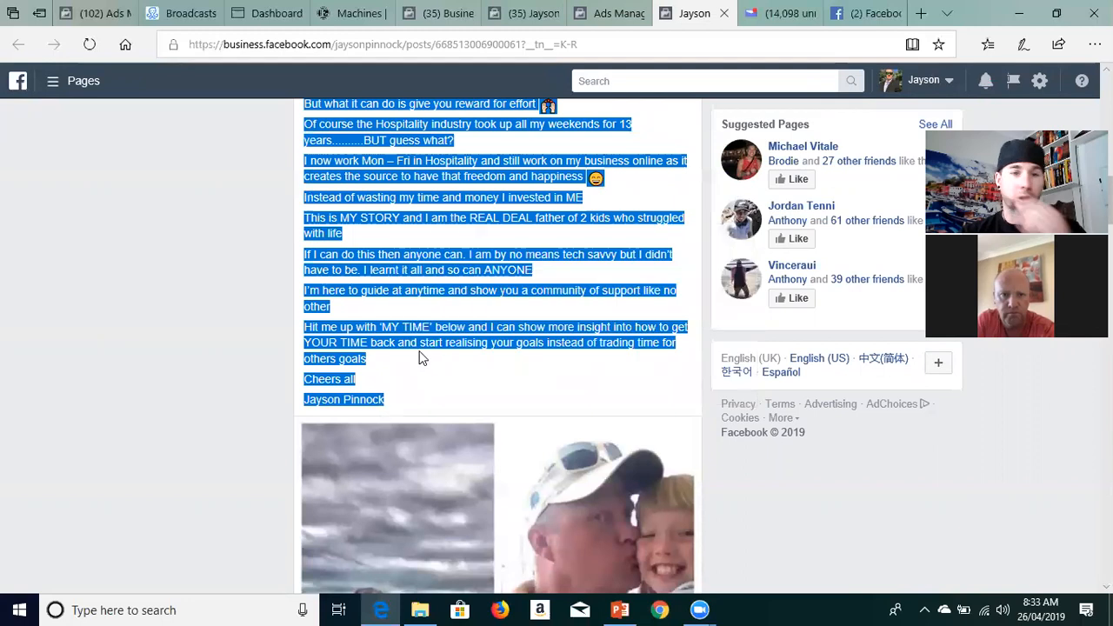
Paste the copied post into the Text field of the ad setup in Ads Manager
left_click(606, 14)
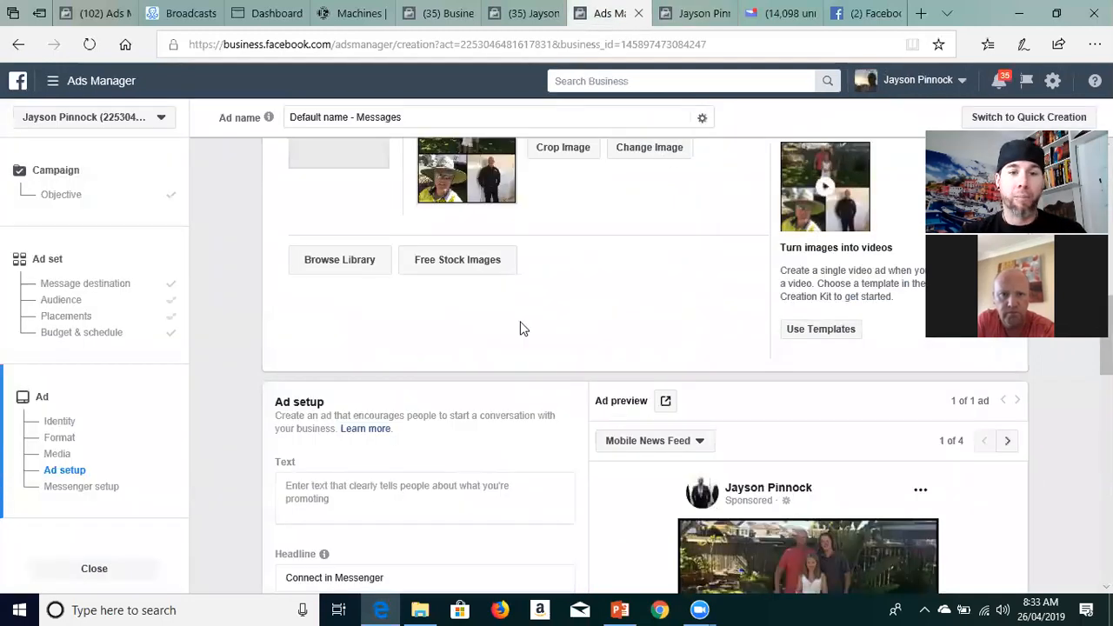
scroll(509, 351, "down", 1)
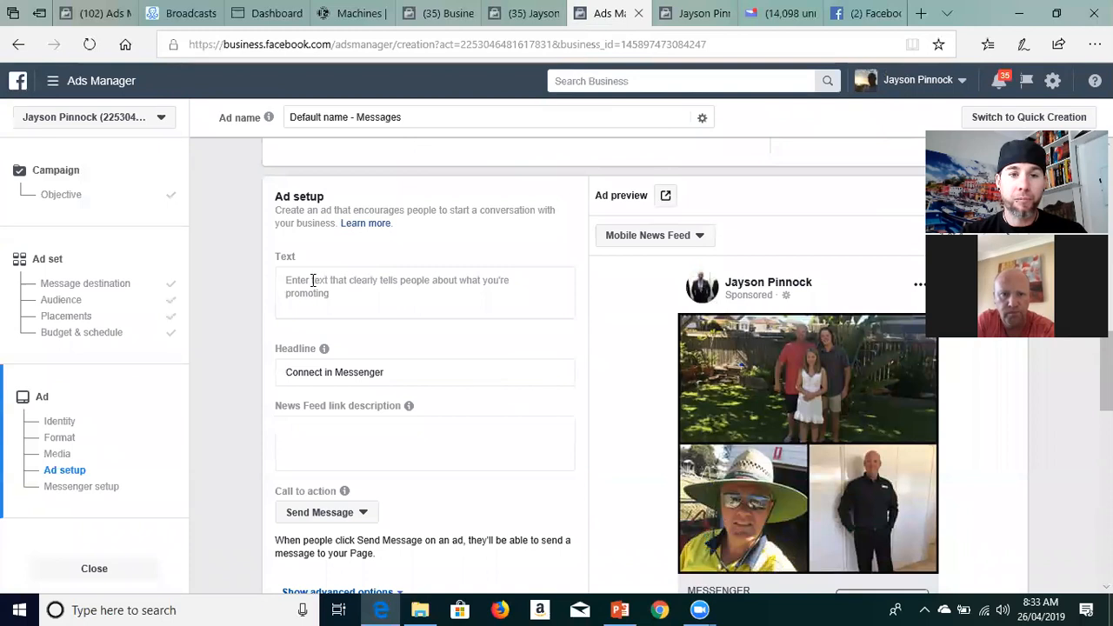
left_click(313, 280)
right_click(313, 279)
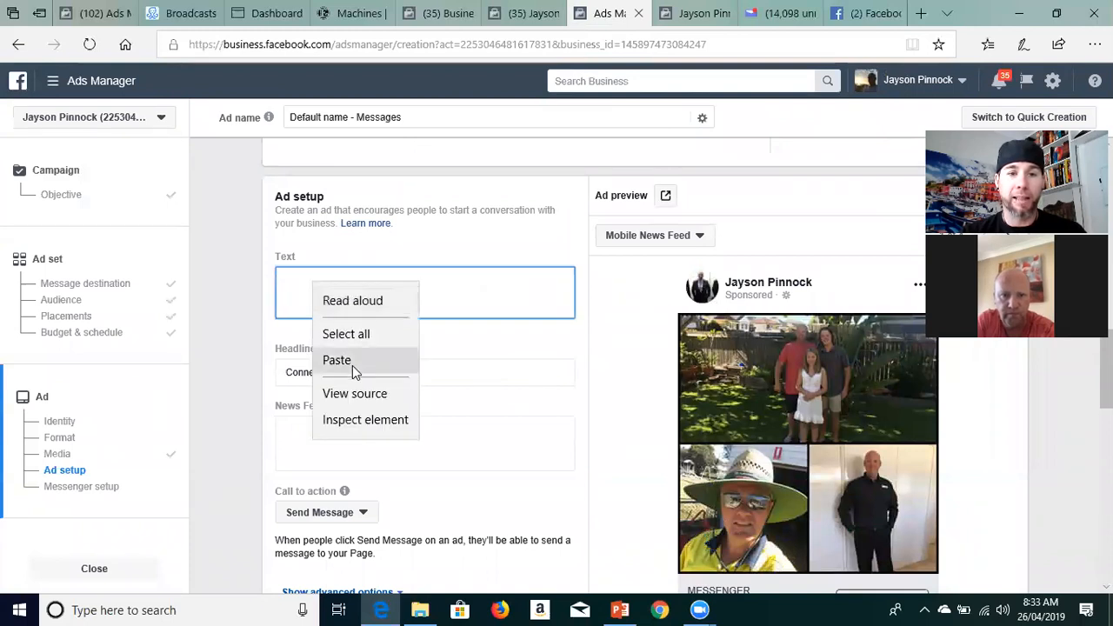
left_click(336, 360)
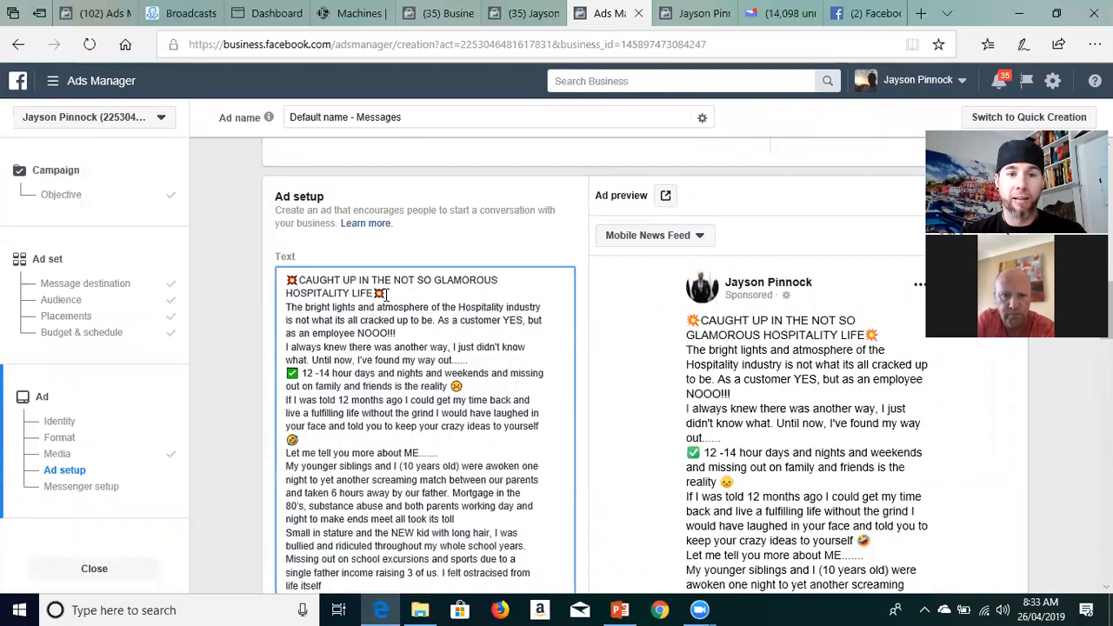
Insert blank lines in the ad text after the headline and after the paragraph ending "as an employee NOOO!!!"
left_click(429, 294)
key("Return")
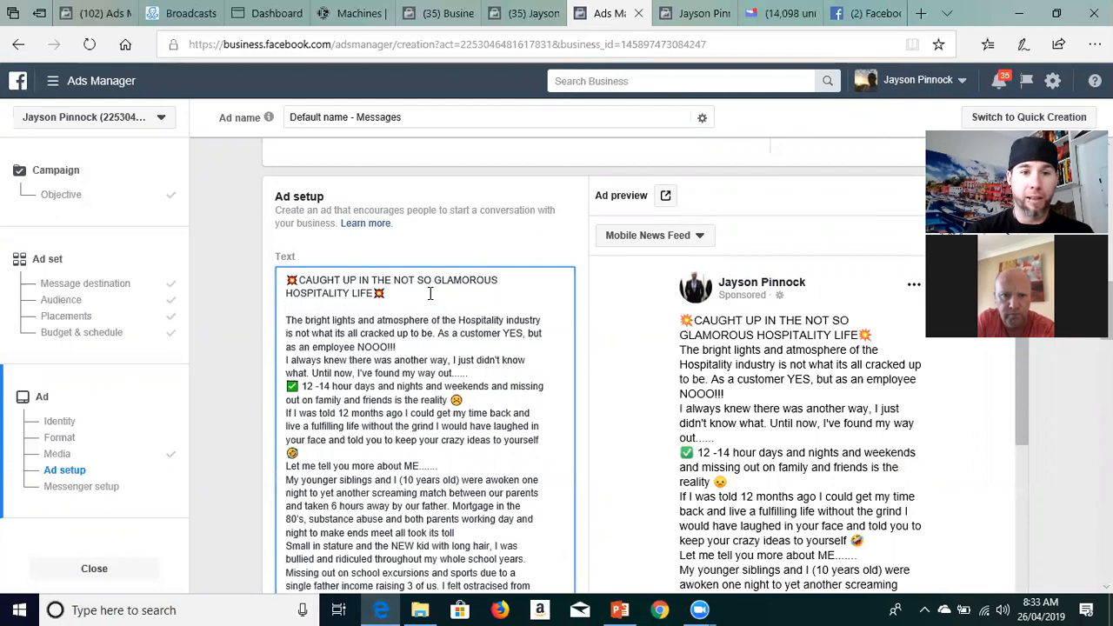
key("Down")
key("Down")
key("Down")
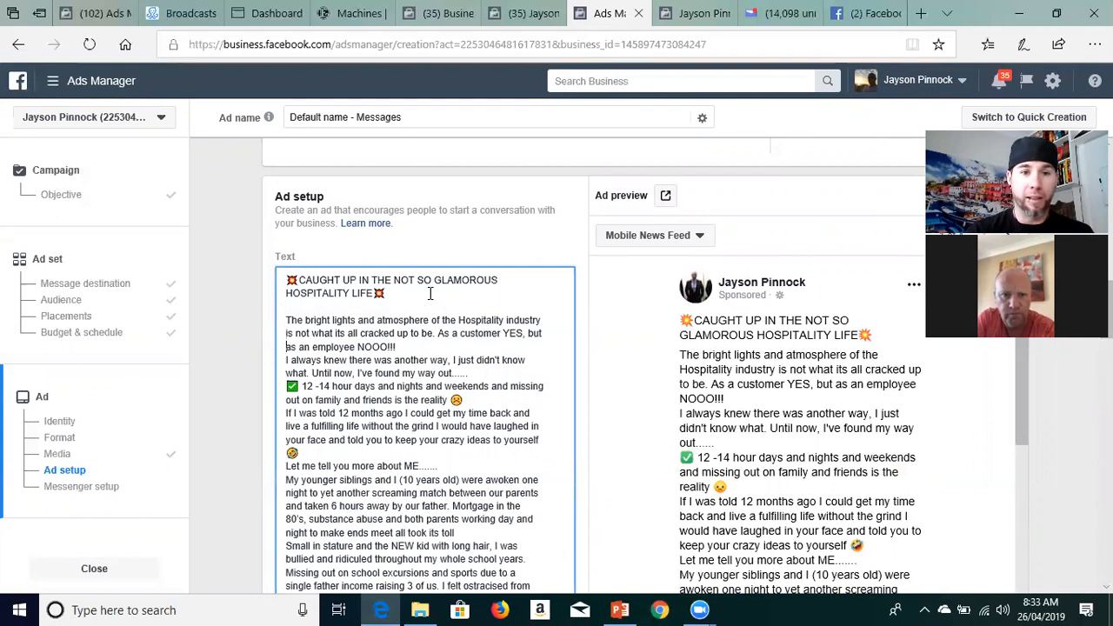
key("Return")
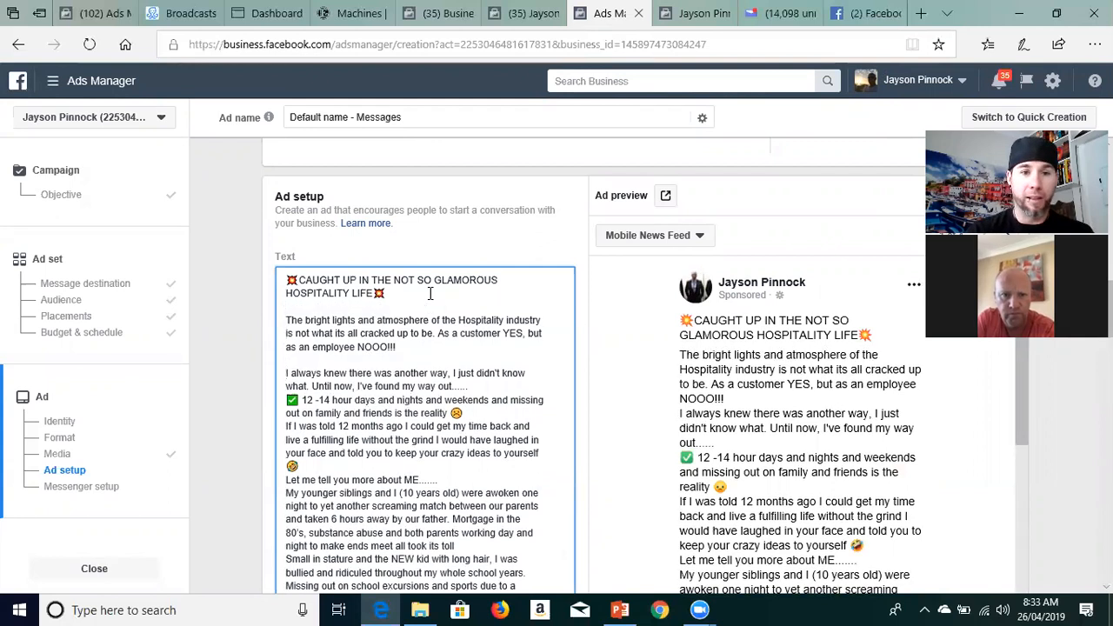
Insert blank lines before and after the "12 -14 hour days and nights" paragraph of the ad text
key("Down")
key("Down")
key("Down")
key("Left")
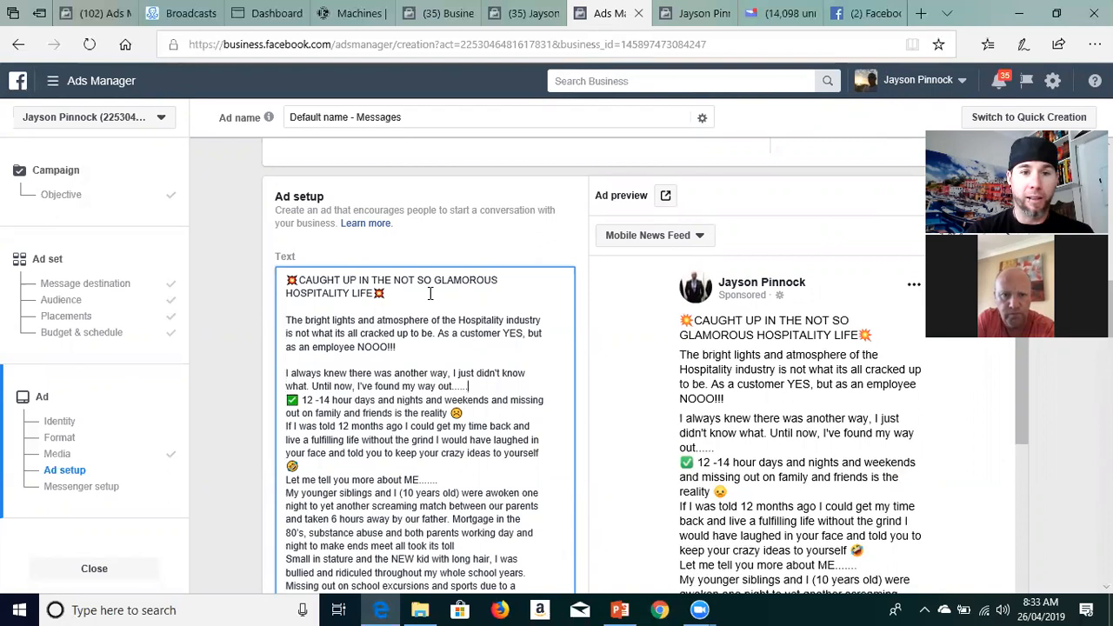
key("Return")
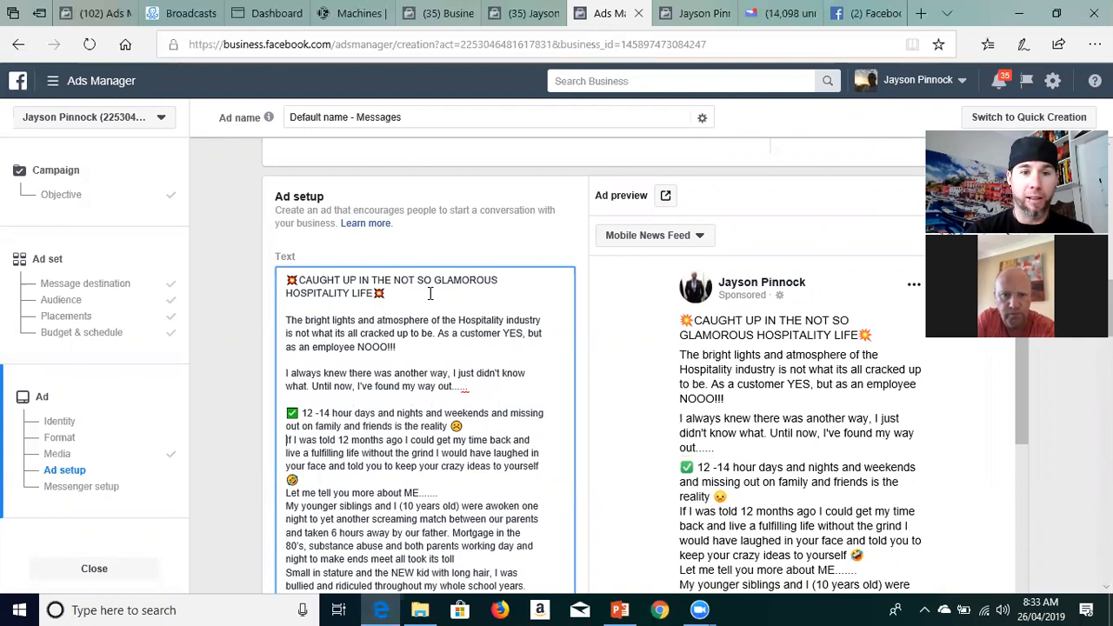
key("Return")
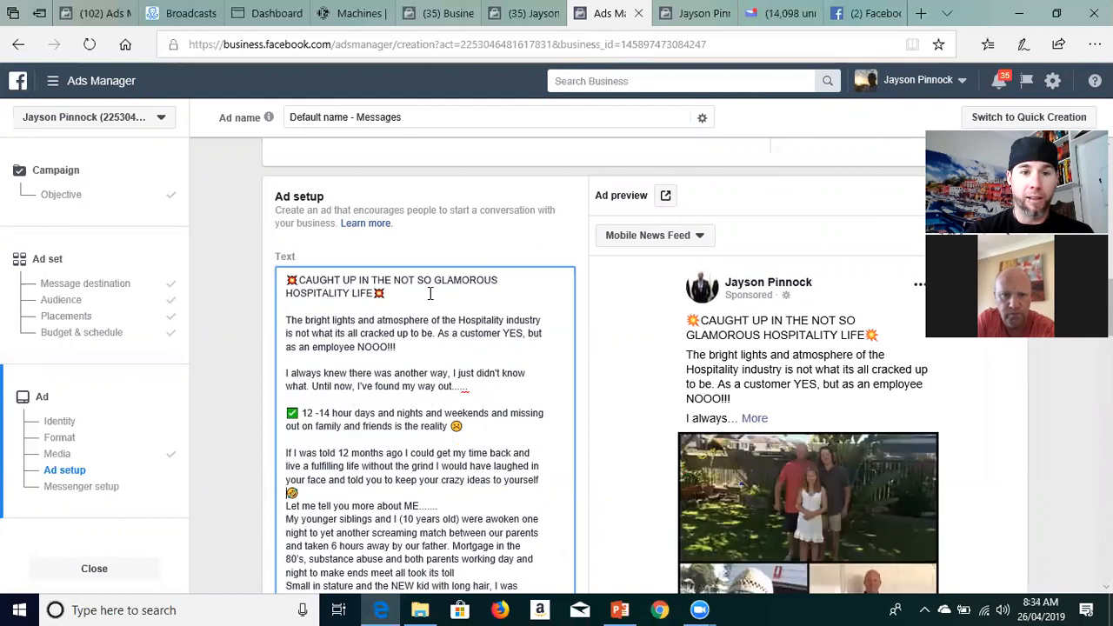
Set off the line "Let me tell you more about ME" with a blank line above and below it
key("Return")
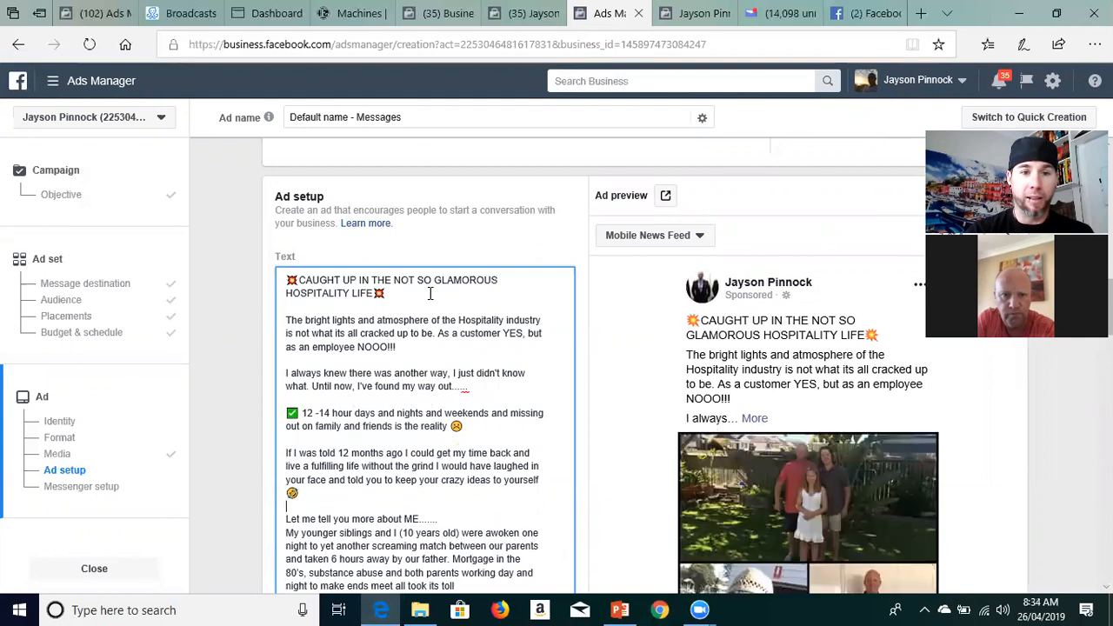
key("End")
key("Return")
Insert blank lines before the ad text paragraphs starting "Small in stature" and "Growing up walking on eggshells"
key("Down")
key("Down")
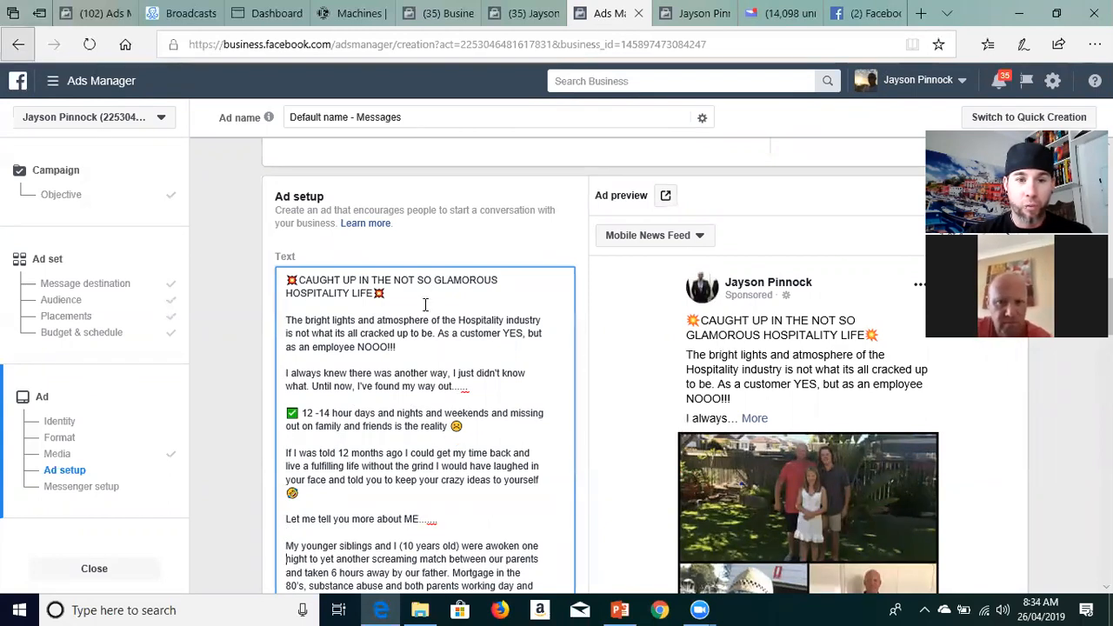
scroll(439, 315, "down", 2)
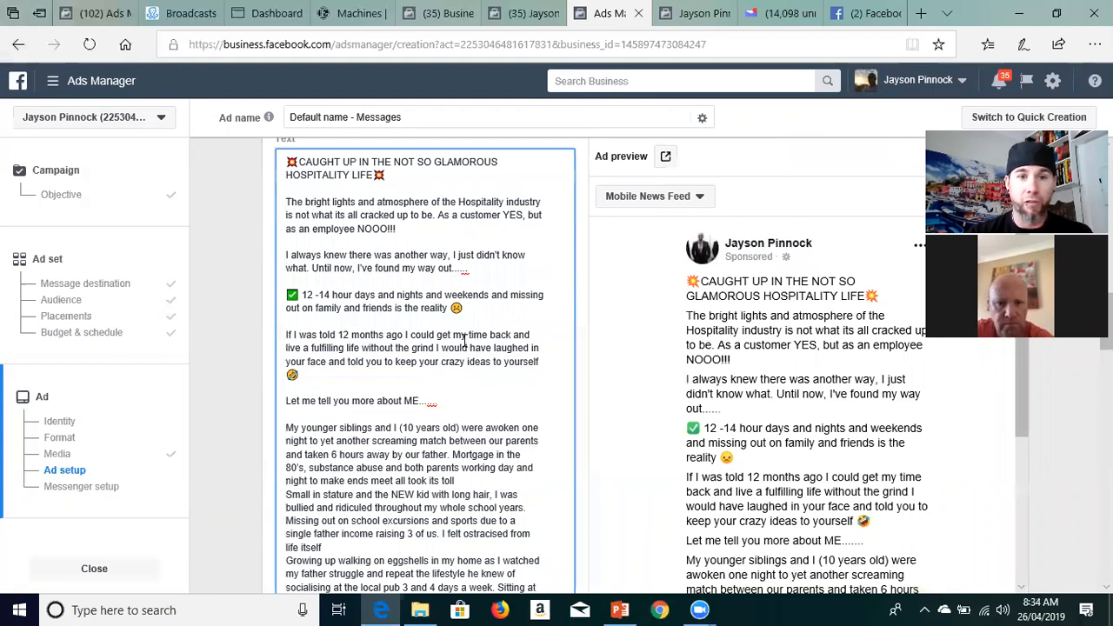
scroll(465, 341, "down", 3)
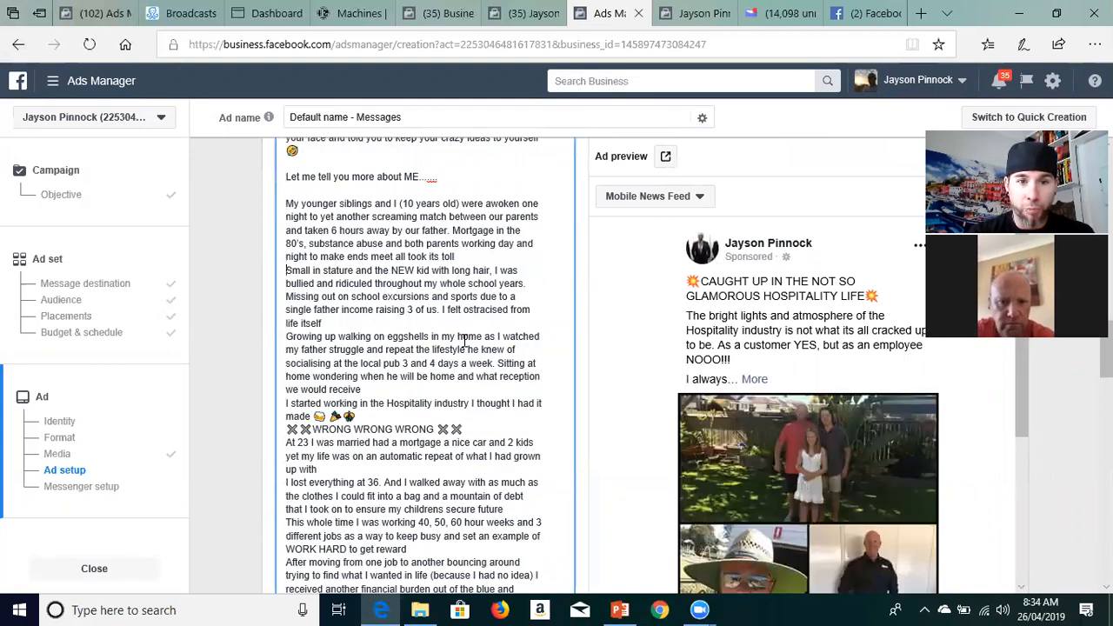
key("Return")
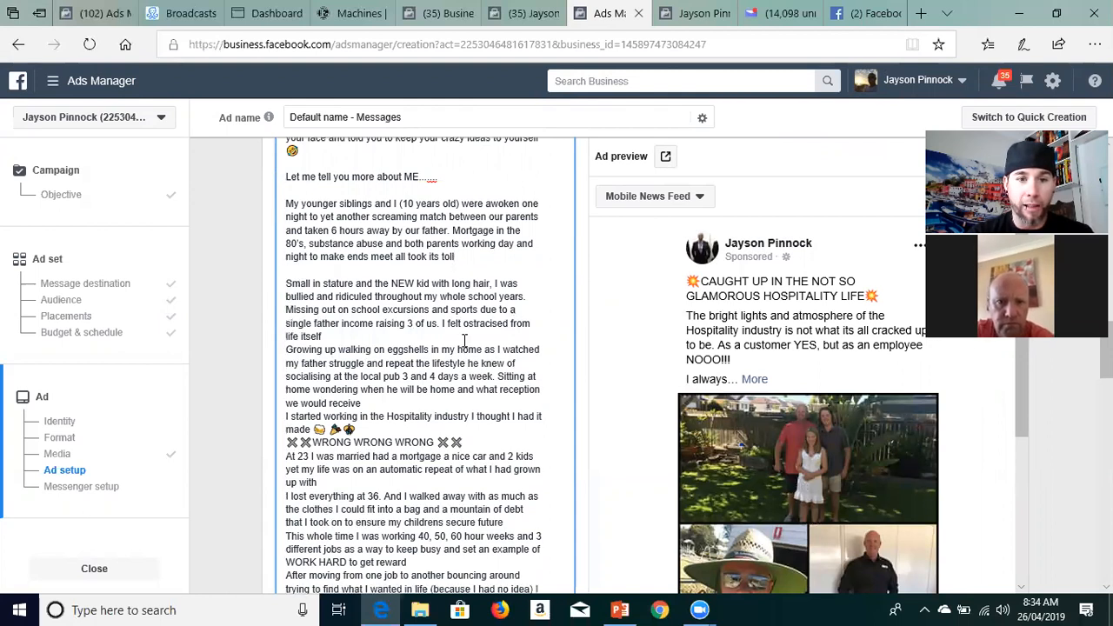
key("Down")
key("Down")
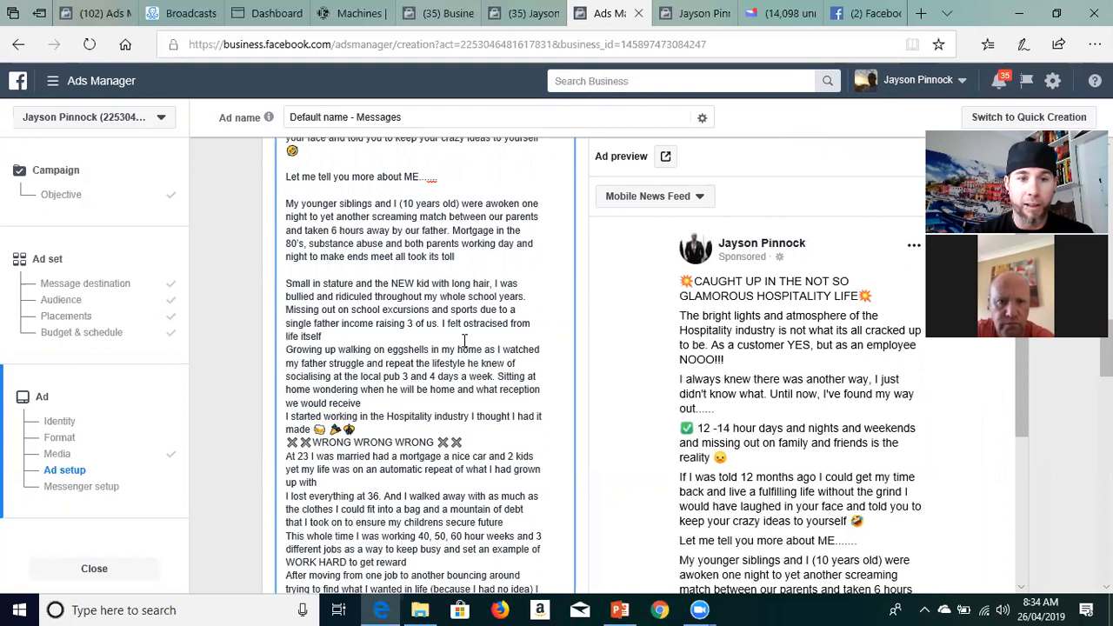
key("Return")
Insert blank lines before "I started working in the Hospitality industry", "WRONG WRONG WRONG", "At 23 I was married" and "I lost everything at 36"
key("Down")
key("Down")
key("Down")
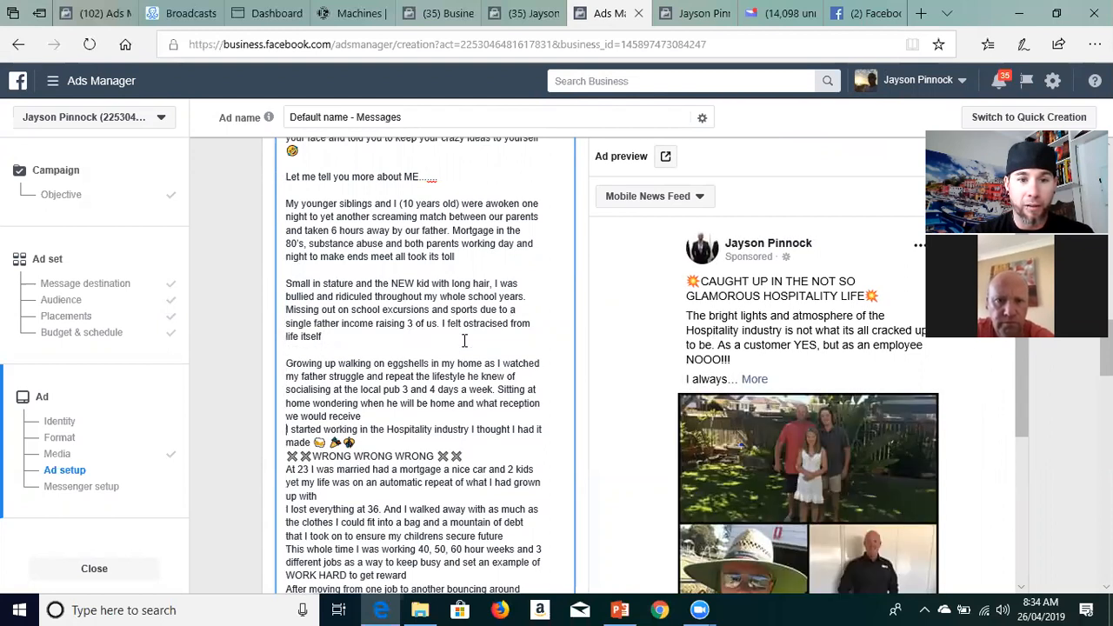
key("Return")
key("Down")
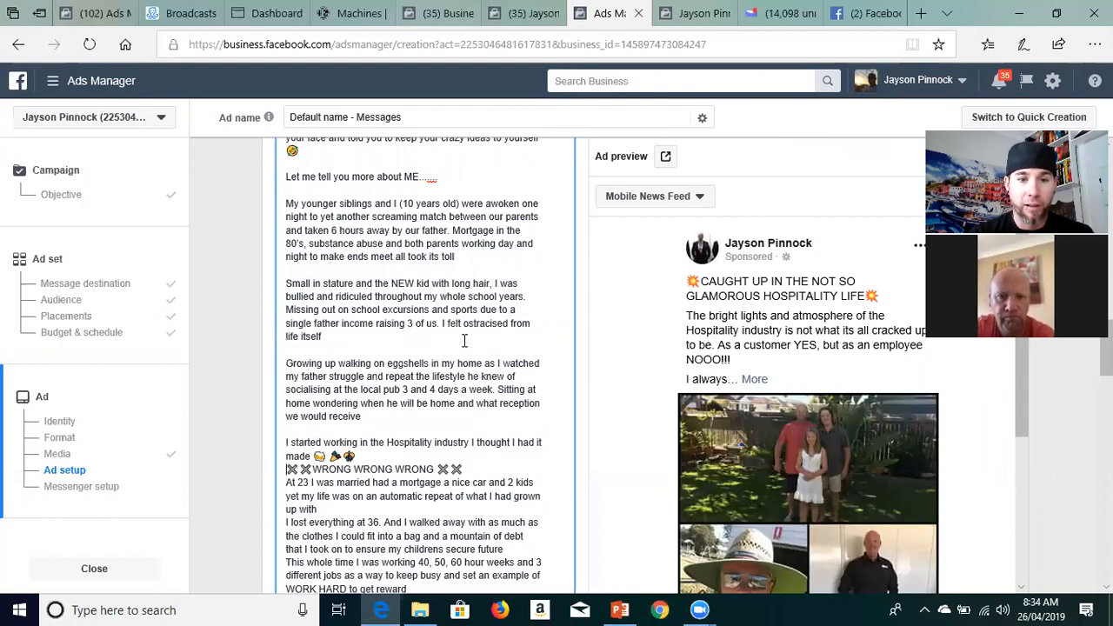
key("Return")
key("Return")
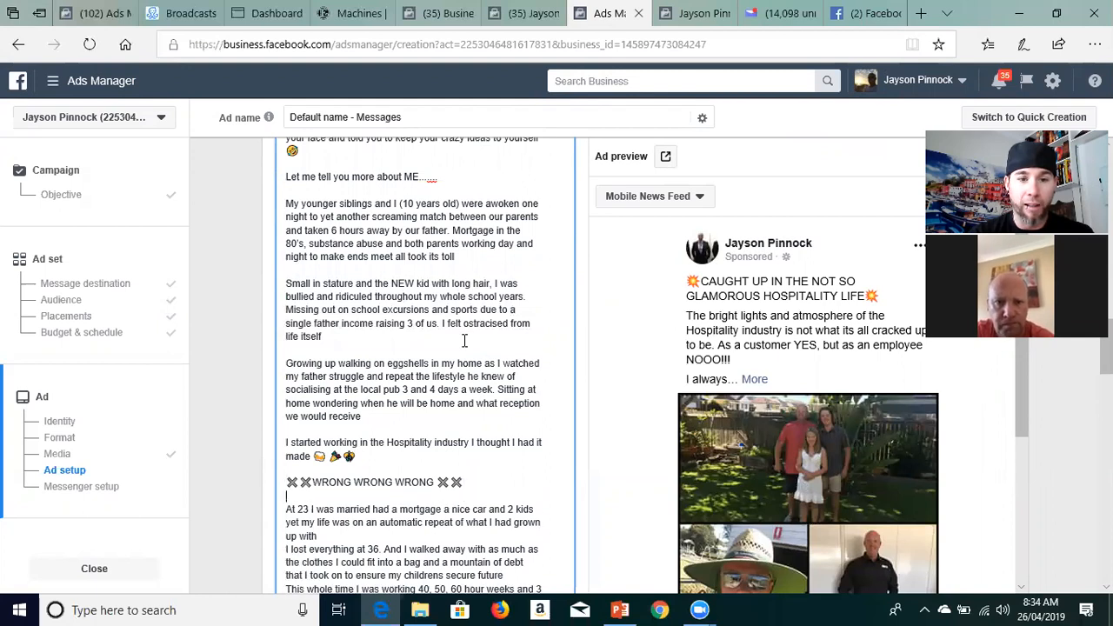
key("Return")
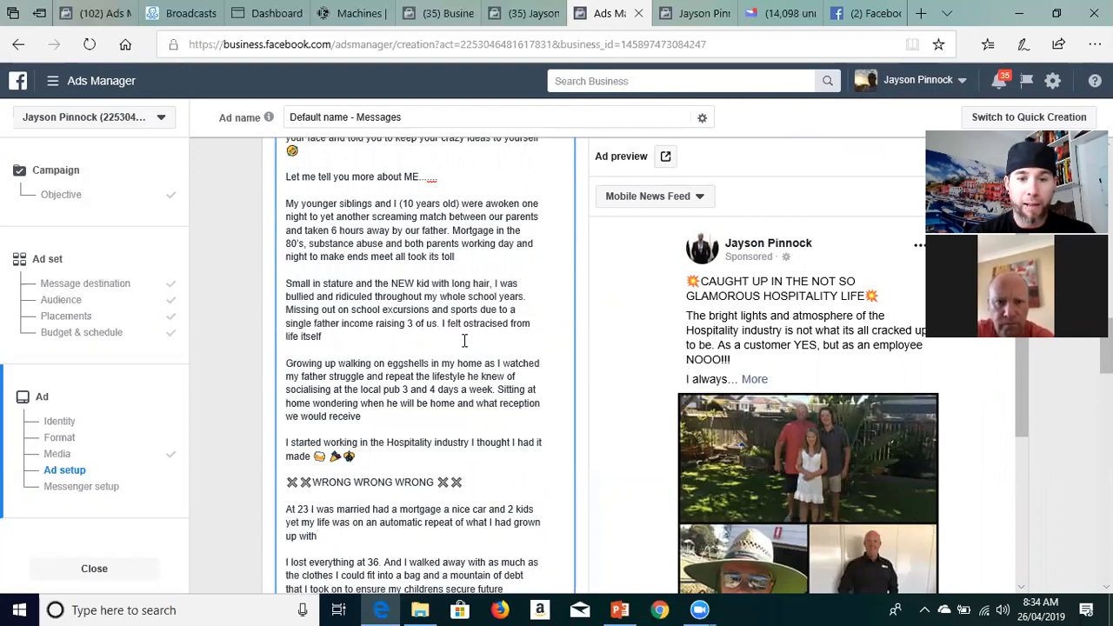
Insert blank lines before the paragraphs starting "This whole time I was working" and "After moving from one job to another"
scroll(466, 340, "down", 3)
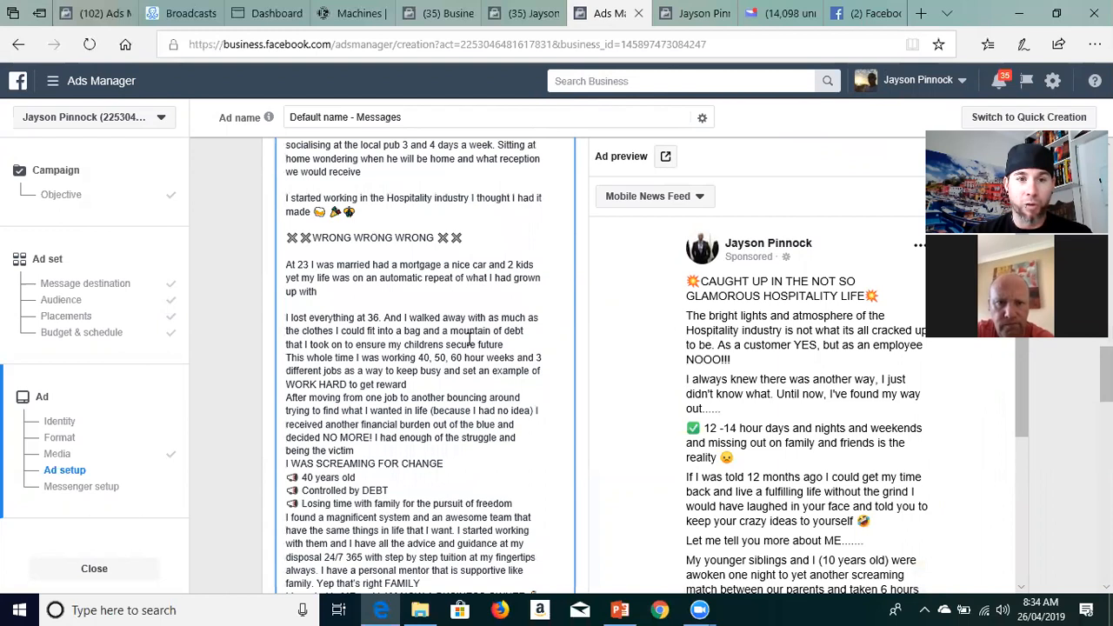
scroll(469, 340, "down", 2)
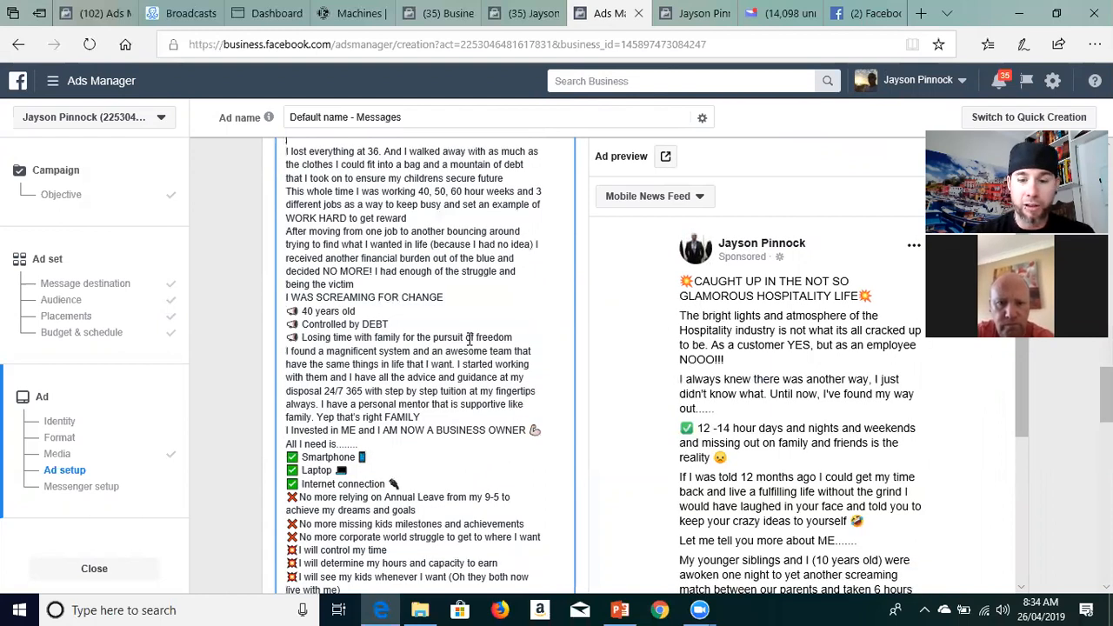
scroll(470, 340, "up", 1)
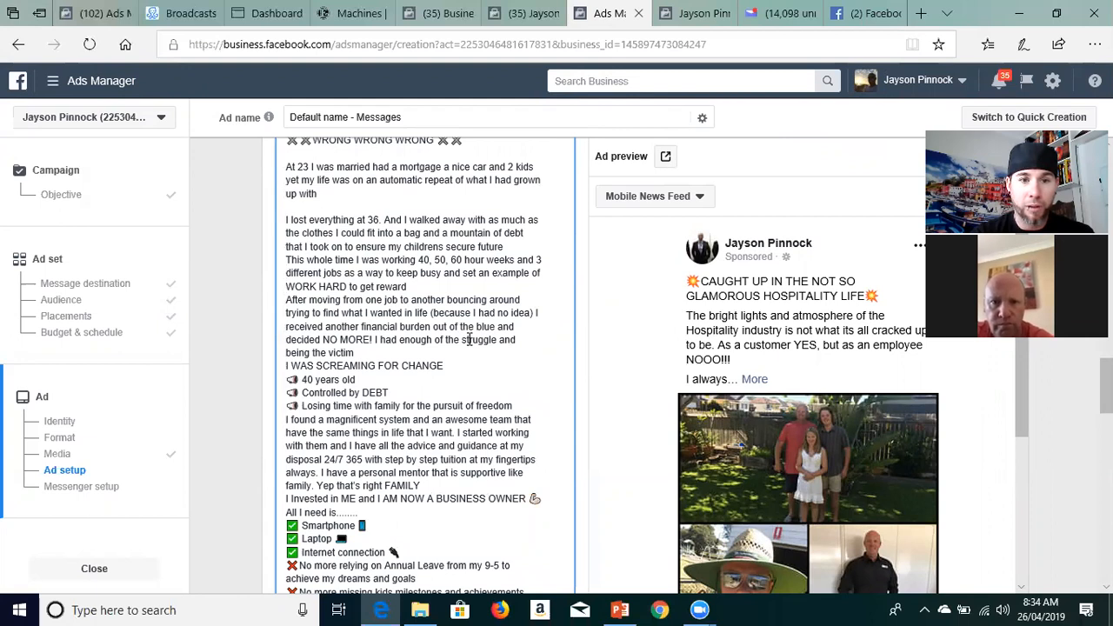
key("Return")
key("Down")
key("Down")
key("End")
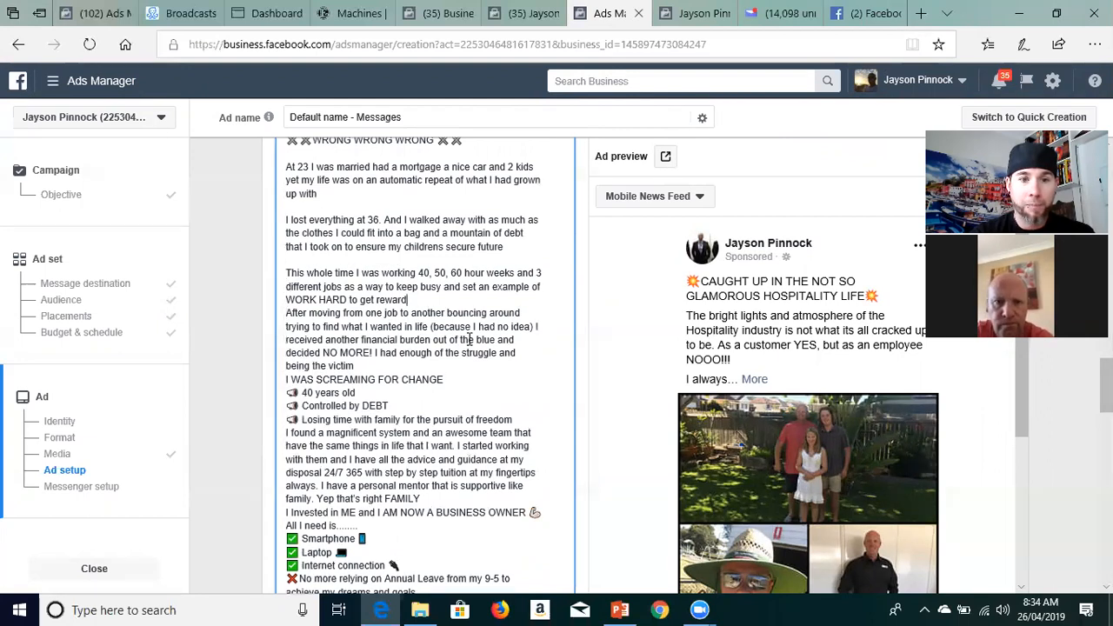
key("Return")
Insert blank lines before "I WAS SCREAMING FOR CHANGE" and before the paragraph starting "I found a magnificent system"
key("Down")
key("Down")
key("Down")
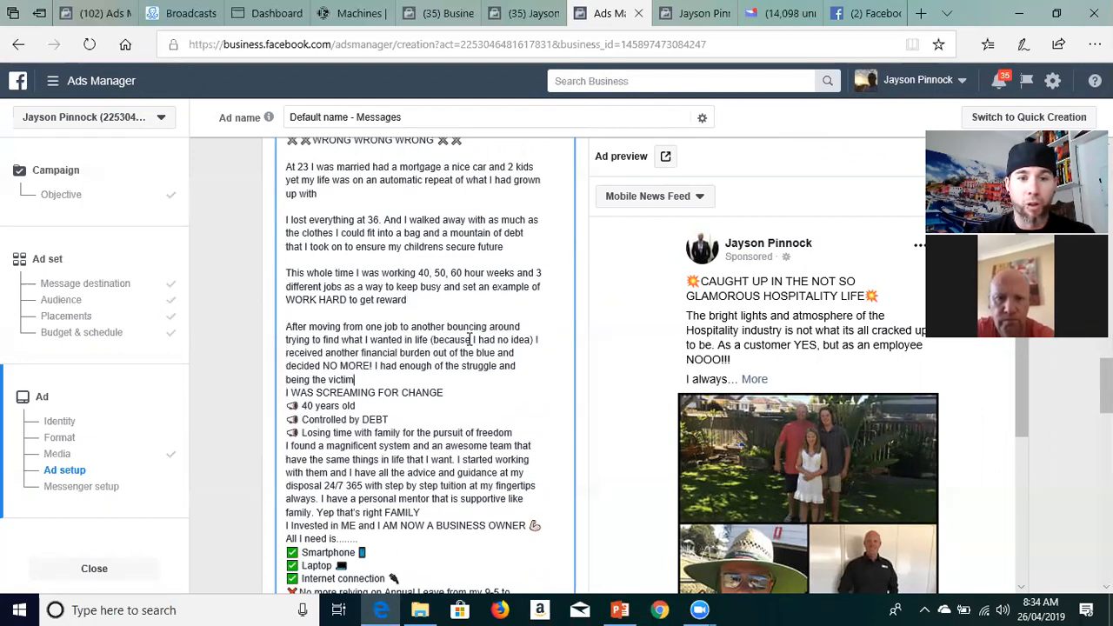
key("Return")
key("Down")
key("Down")
key("Down")
key("Return")
Insert a blank line before the line "I Invested in ME and I AM NOW A BUSINESS OWNER"
key("Down")
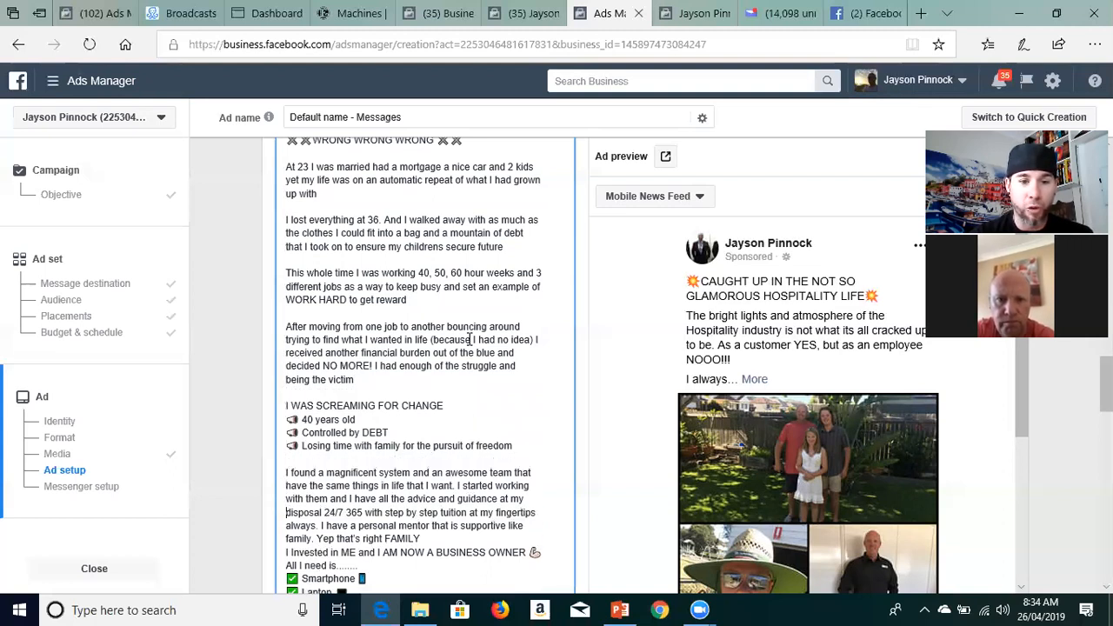
key("Down")
key("Return")
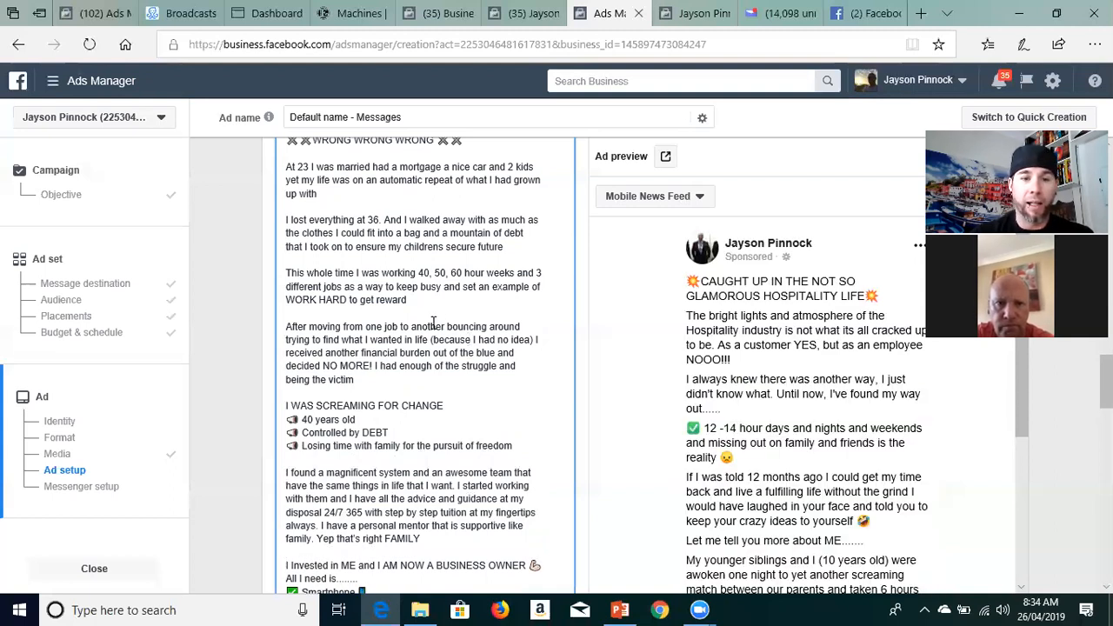
Insert blank lines before "All I need is" and before the line "No more relying on Annual Leave"
scroll(435, 322, "down", 2)
scroll(433, 325, "down", 3)
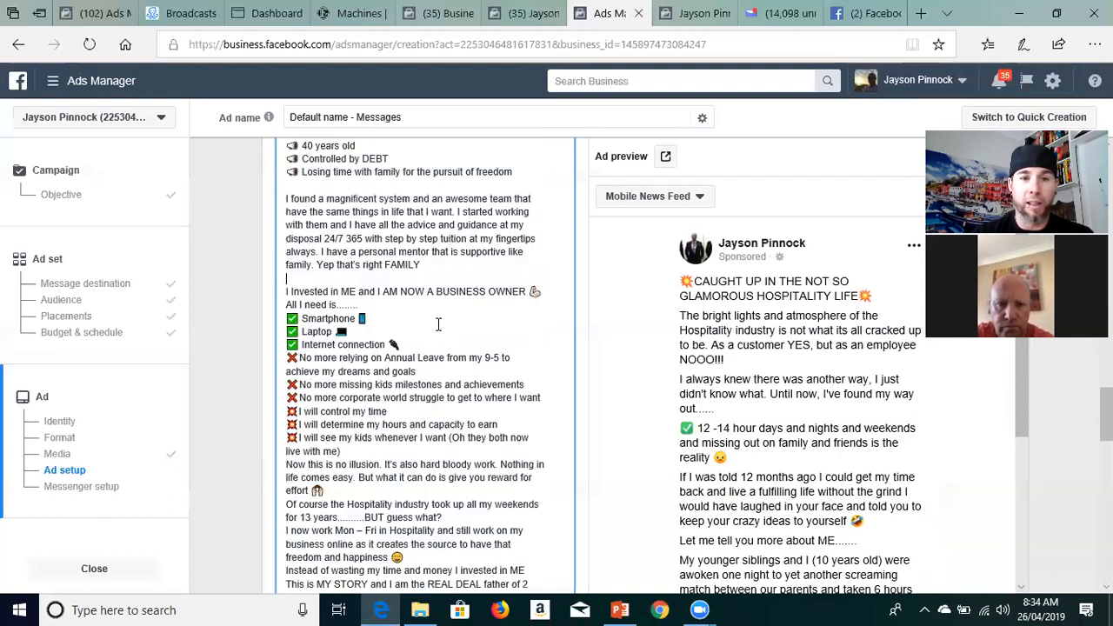
key("Down")
key("End")
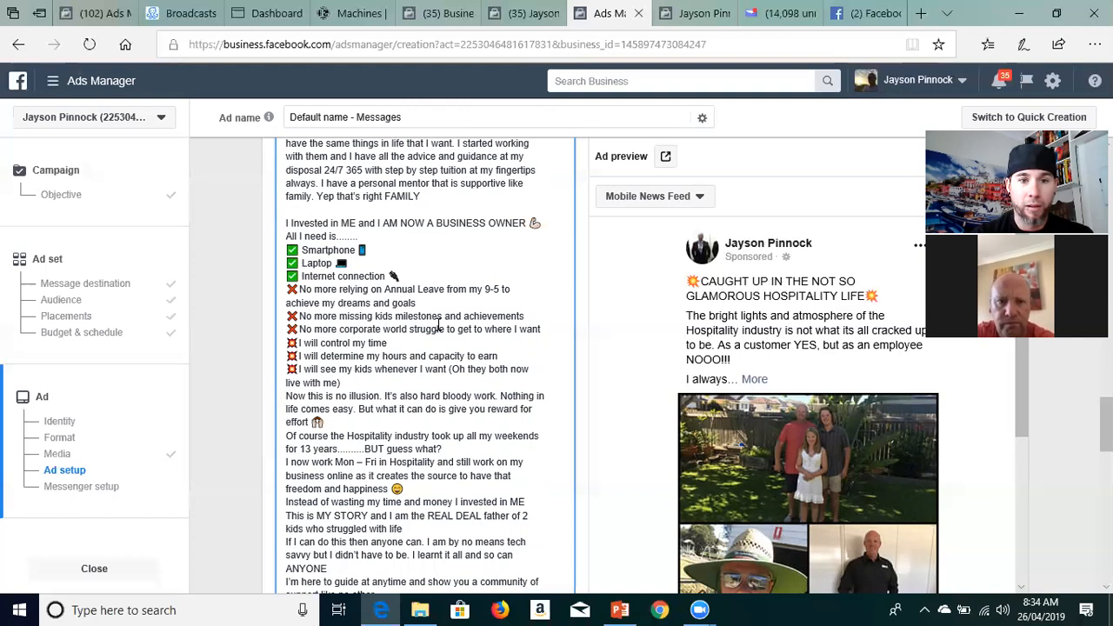
key("Down")
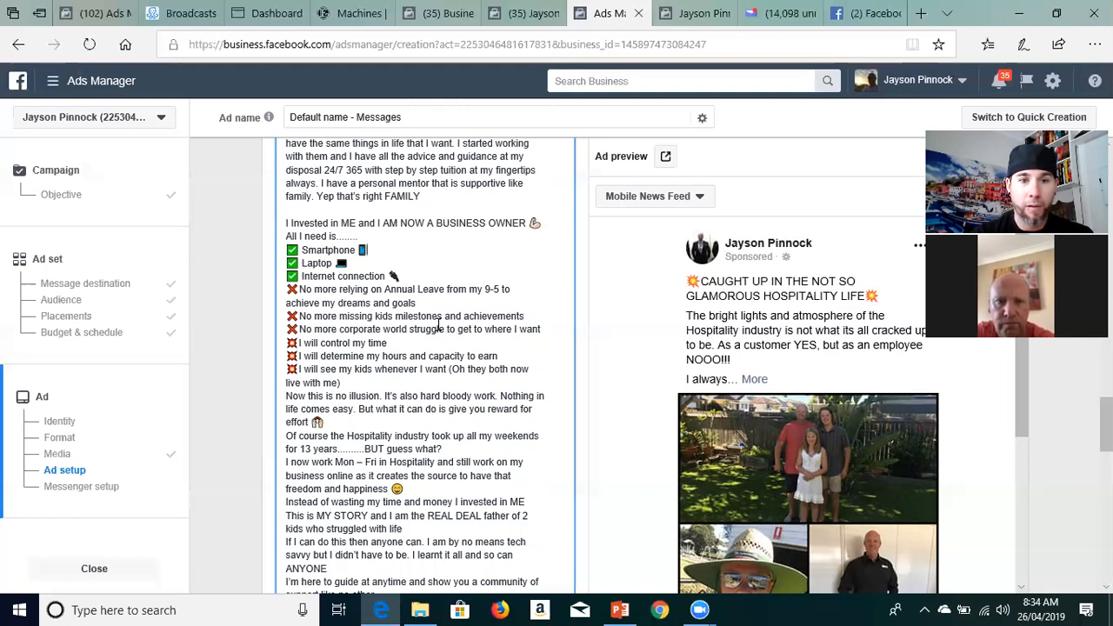
key("Left")
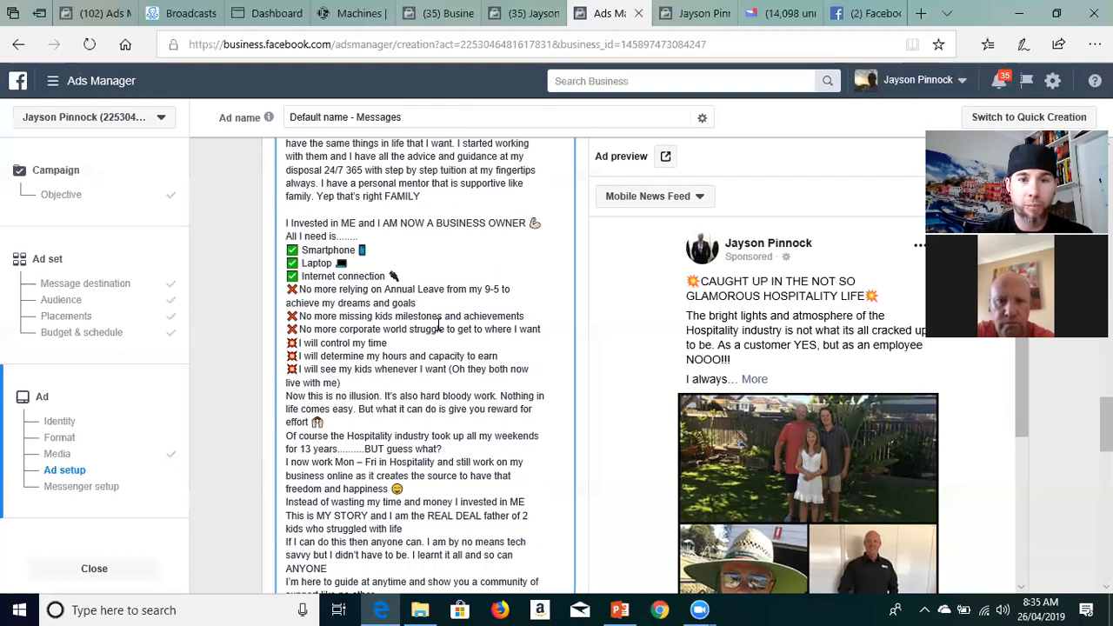
key("Return")
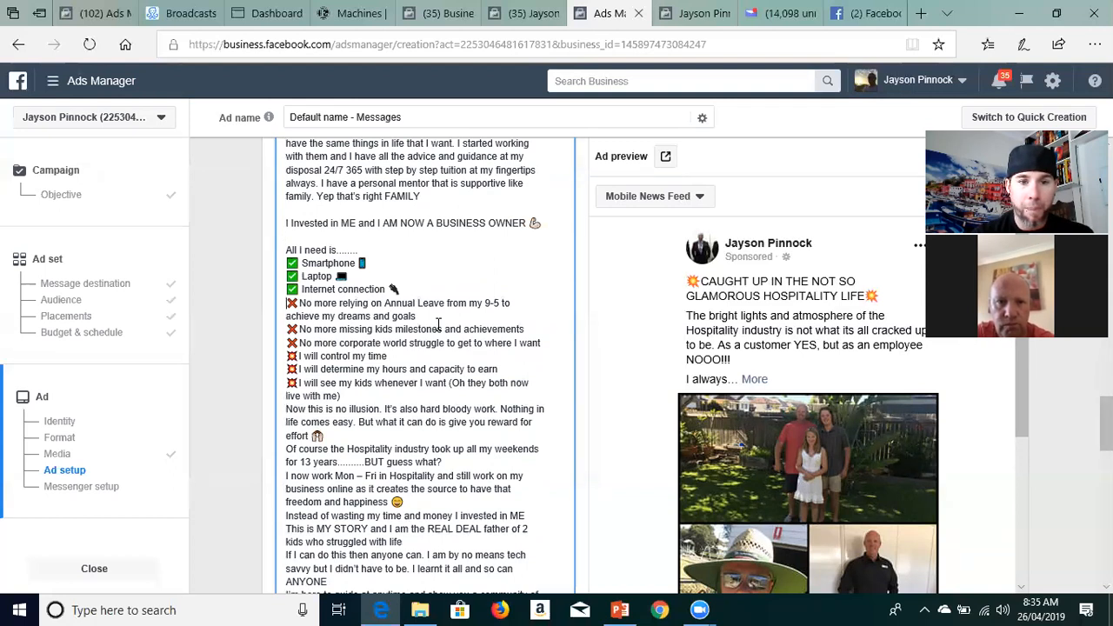
key("Return")
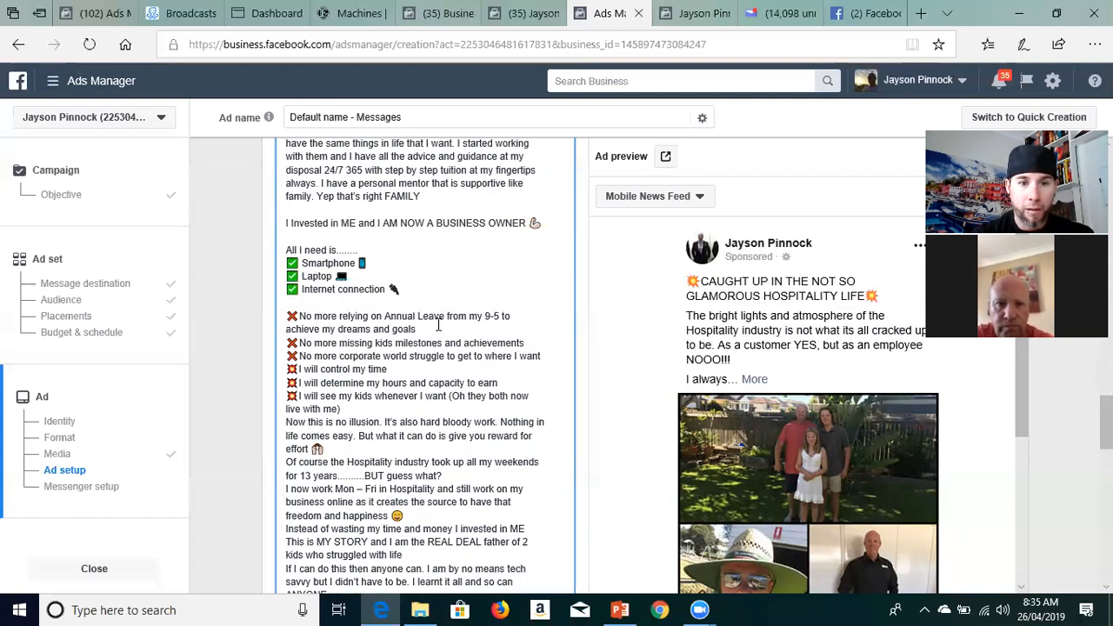
Insert blank lines before "I will control my time" and before the paragraph starting "Now this is no illusion"
key("Down")
key("Return")
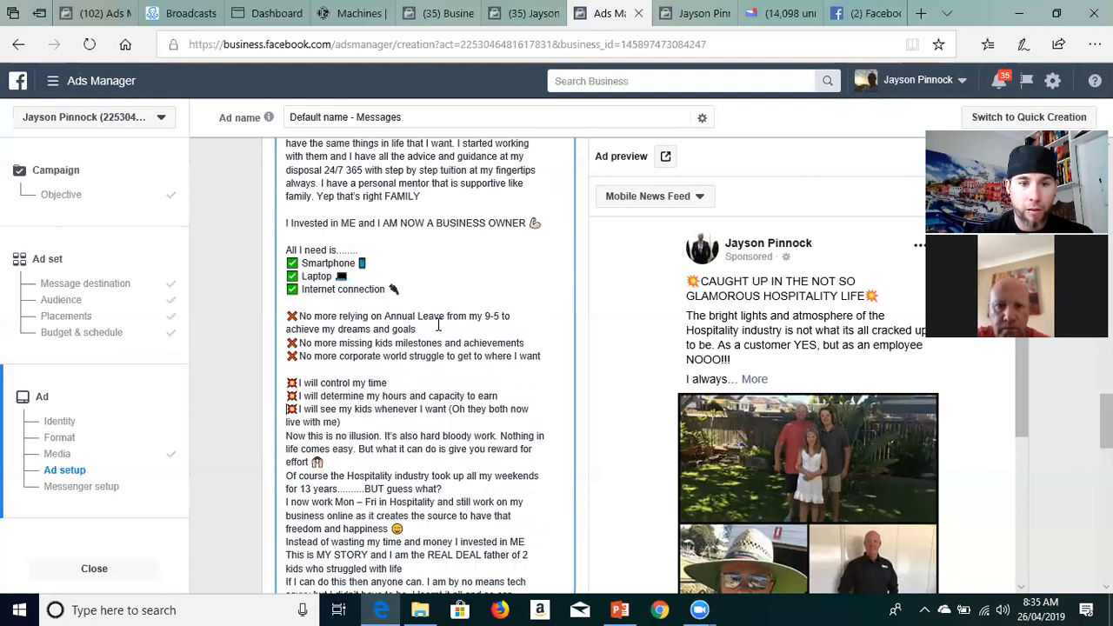
key("Return")
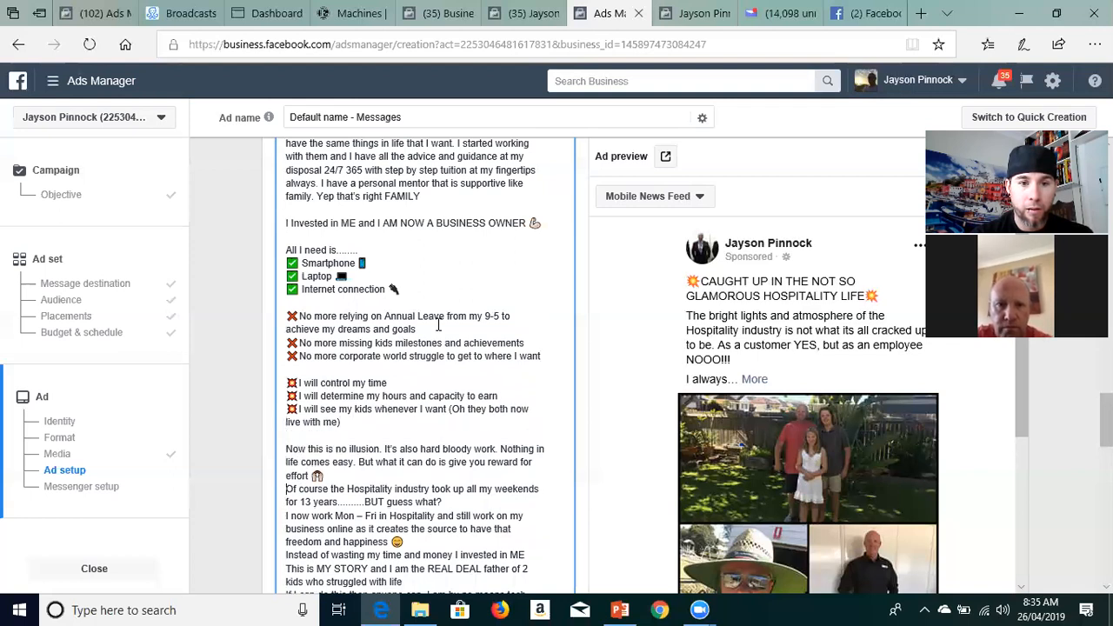
Insert blank lines before "Of course the Hospitality industry", "I now work Mon – Fri" and "Instead of wasting my time and money"
key("Return")
key("Return")
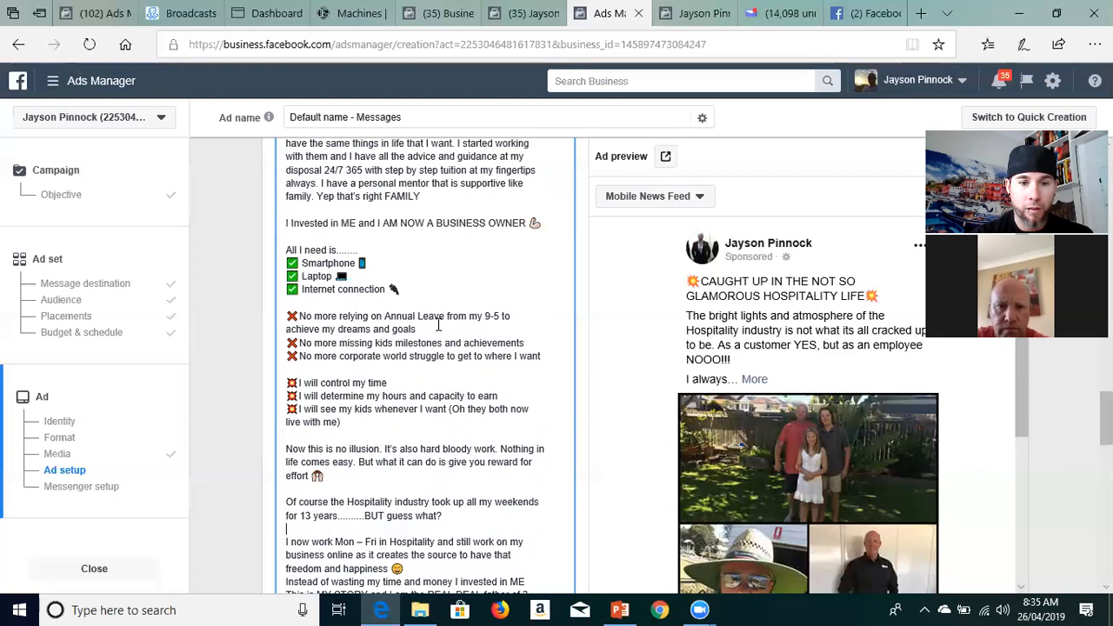
key("Return")
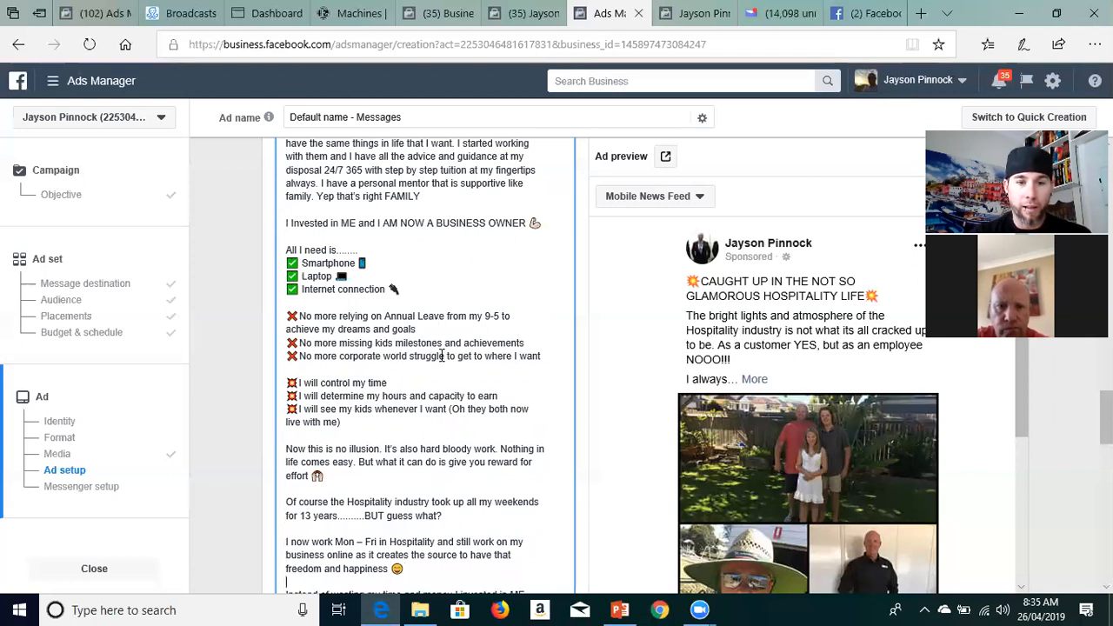
Insert blank lines before "If I can do this", "I'm here to guide", "Hit me up" and "Cheers all"
scroll(435, 347, "down", 3)
scroll(434, 347, "down", 1)
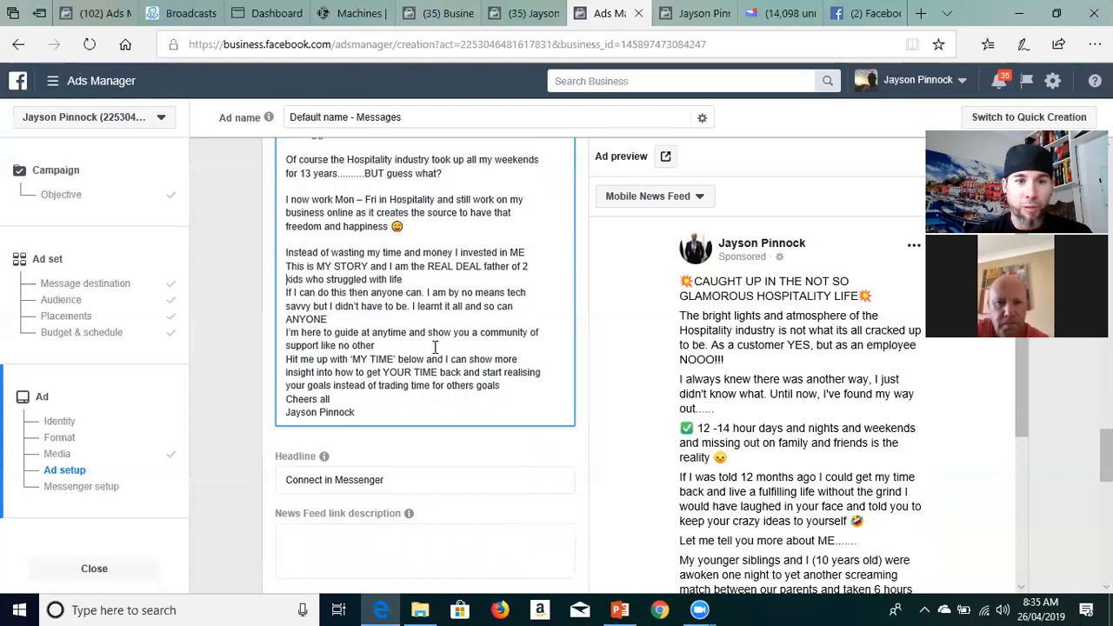
key("Return")
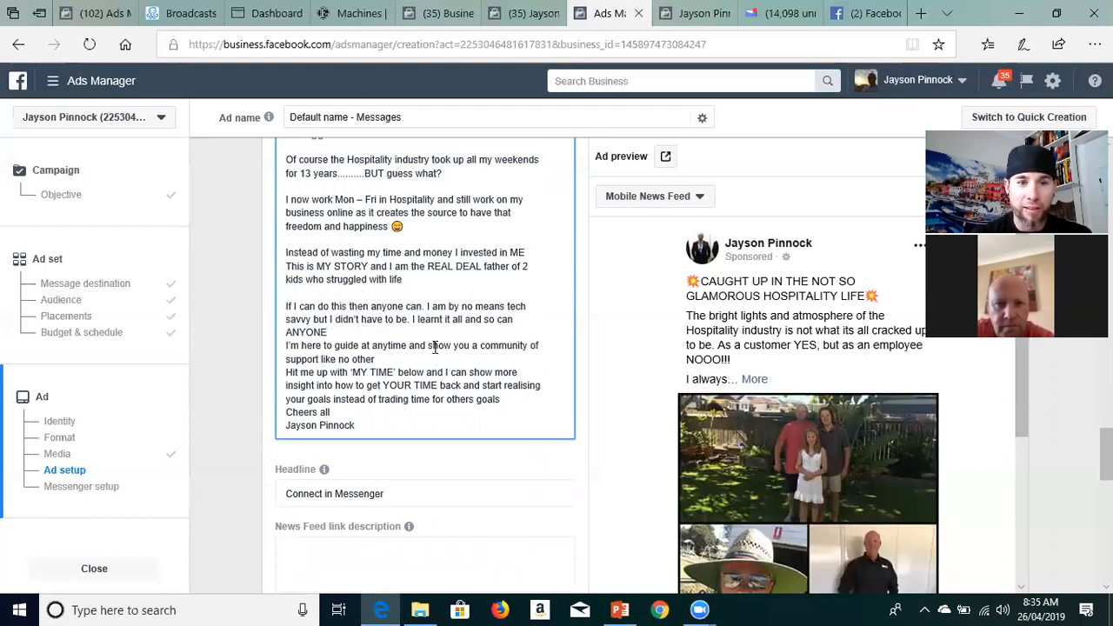
key("End")
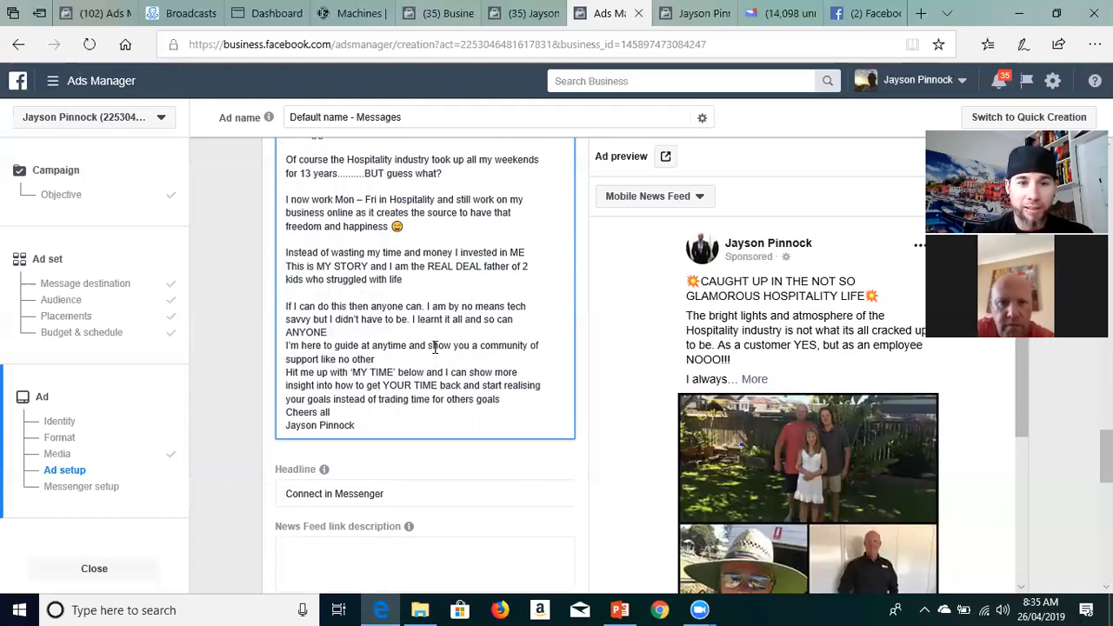
key("Return")
key("Return")
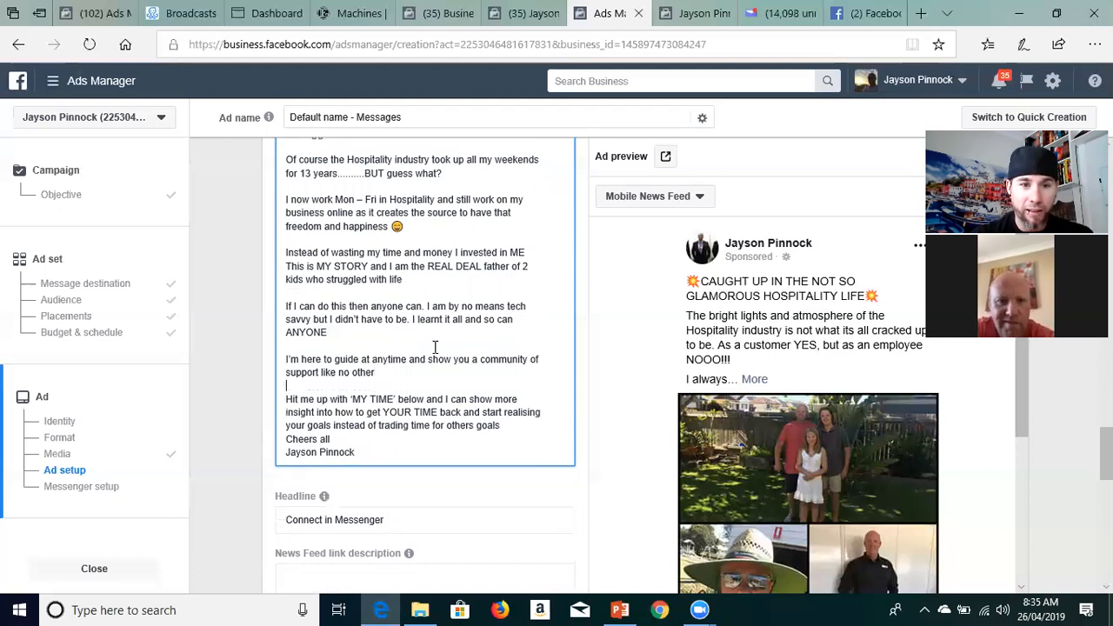
key("Down")
key("Return")
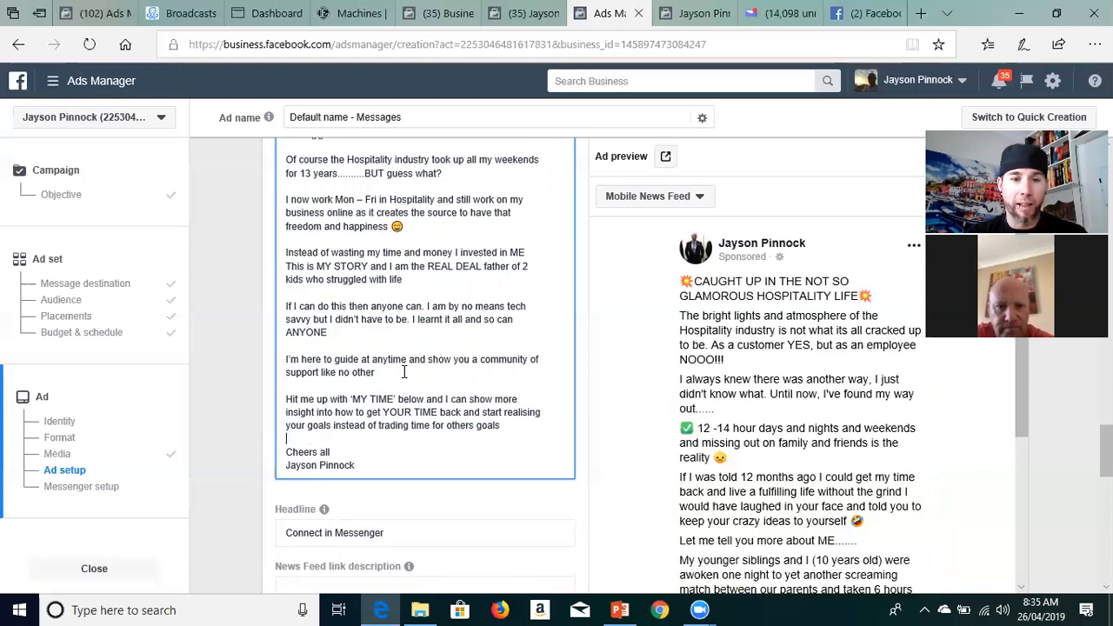
Reword the "Hit me up" paragraph to begin 'Hit the "SEND MESSAGE" button and I can show you more' and to read "trading your time"
scroll(426, 384, "down", 1)
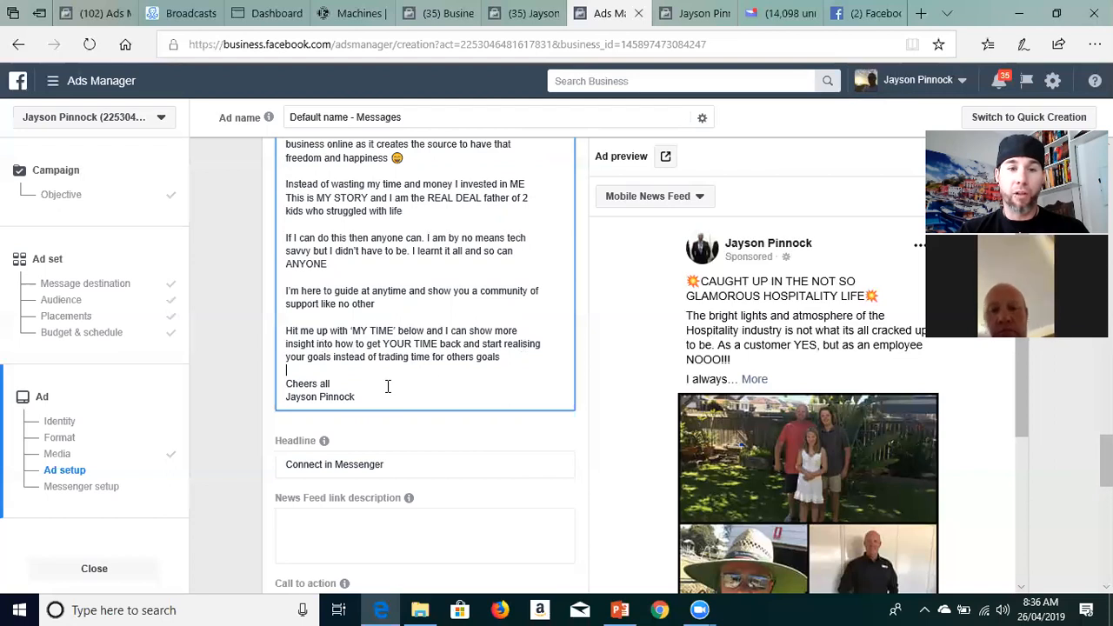
left_click(444, 330)
key("BackSpace")
key("BackSpace")
key("BackSpace")
key("BackSpace")
key("BackSpace")
key("BackSpace")
key("BackSpace")
key("BackSpace")
key("BackSpace")
key("BackSpace")
key("BackSpace")
key("BackSpace")
key("BackSpace")
key("BackSpace")
key("BackSpace")
key("BackSpace")
key("BackSpace")
key("BackSpace")
key("BackSpace")
key("BackSpace")
key("BackSpace")
key("BackSpace")
key("BackSpace")
key("BackSpace")
key("BackSpace")
key("BackSpace")
key("BackSpace")
key("BackSpace")
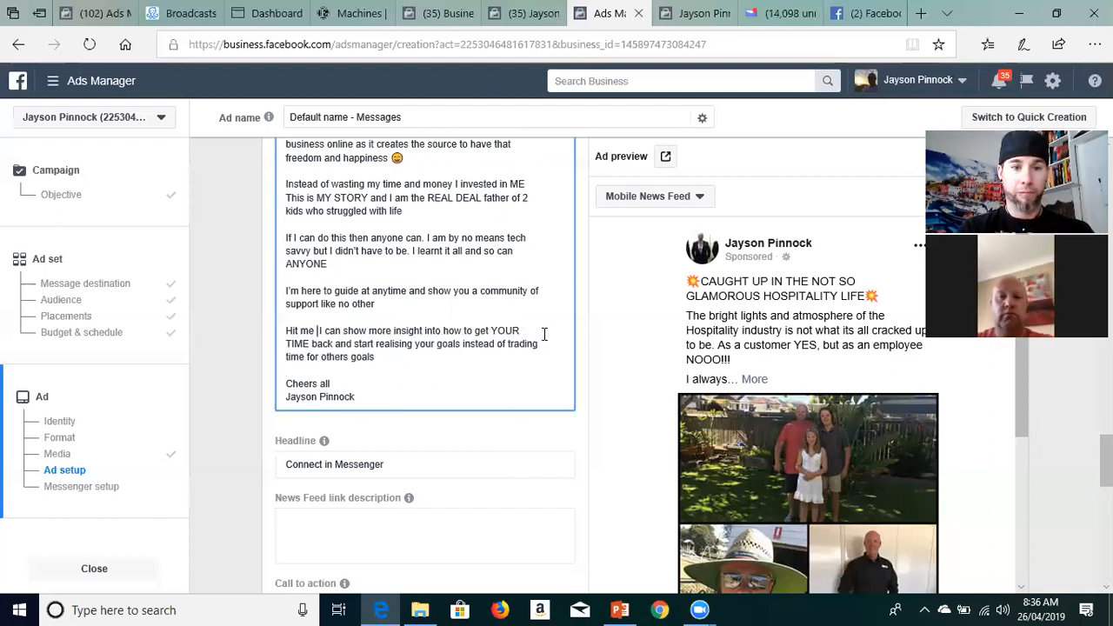
key("BackSpace")
key("BackSpace")
key("BackSpace")
key("BackSpace")
key("BackSpace")
key("BackSpace")
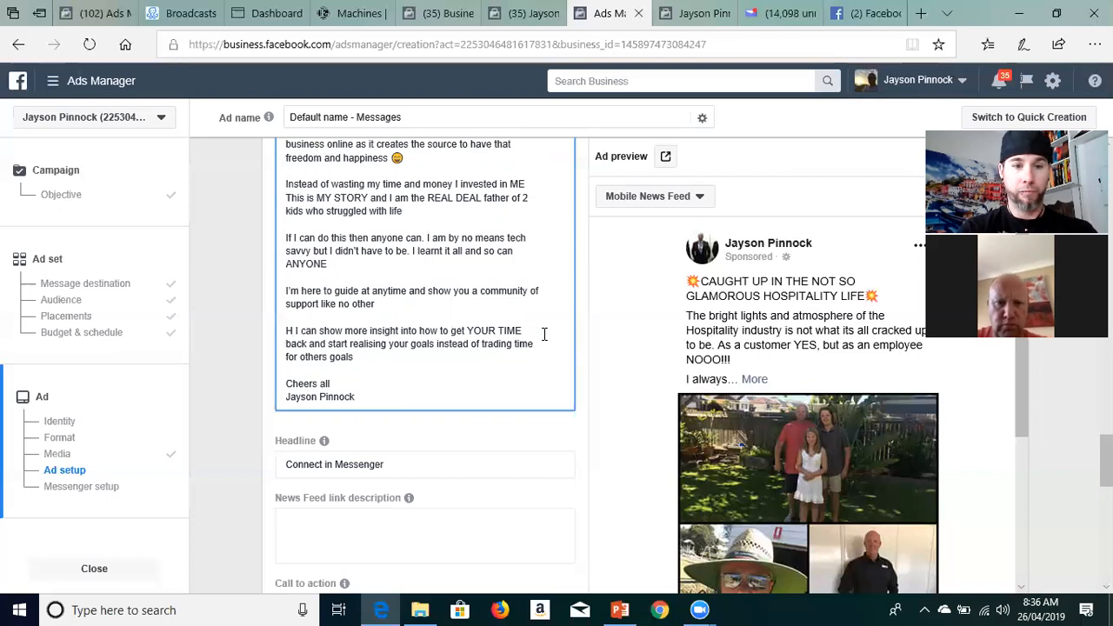
type("it the")
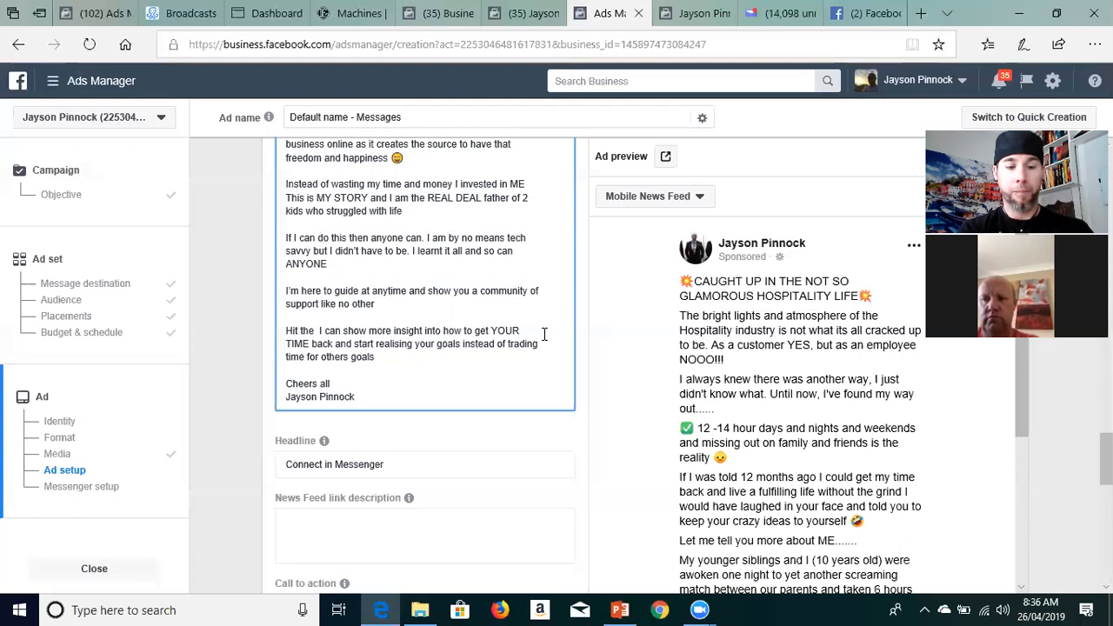
type(" \"")
key("Caps_Lock")
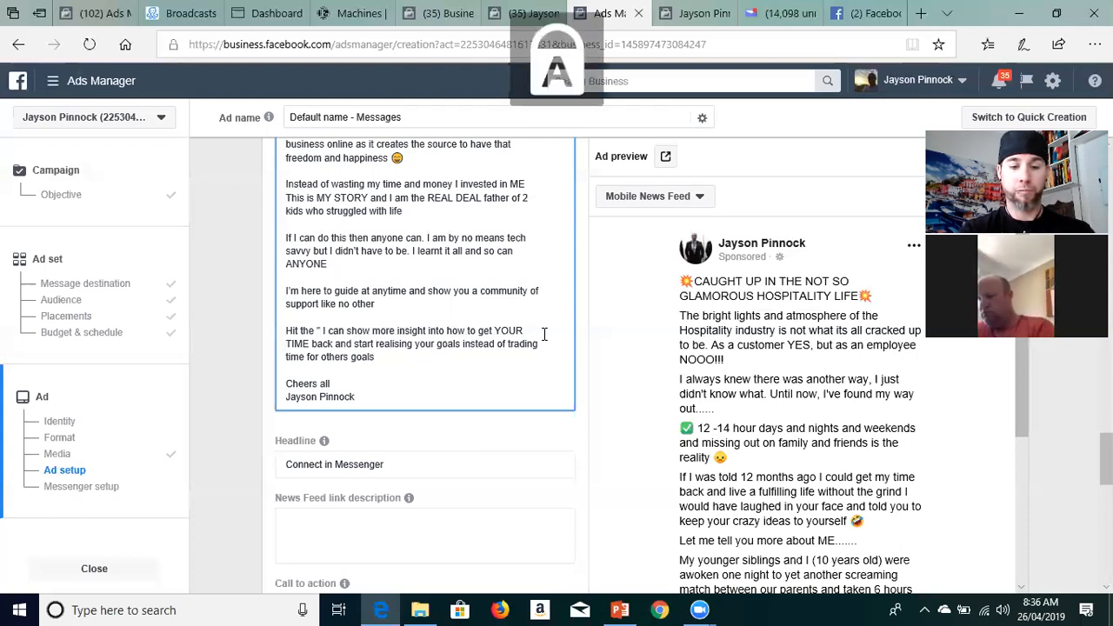
type("SEND MEES")
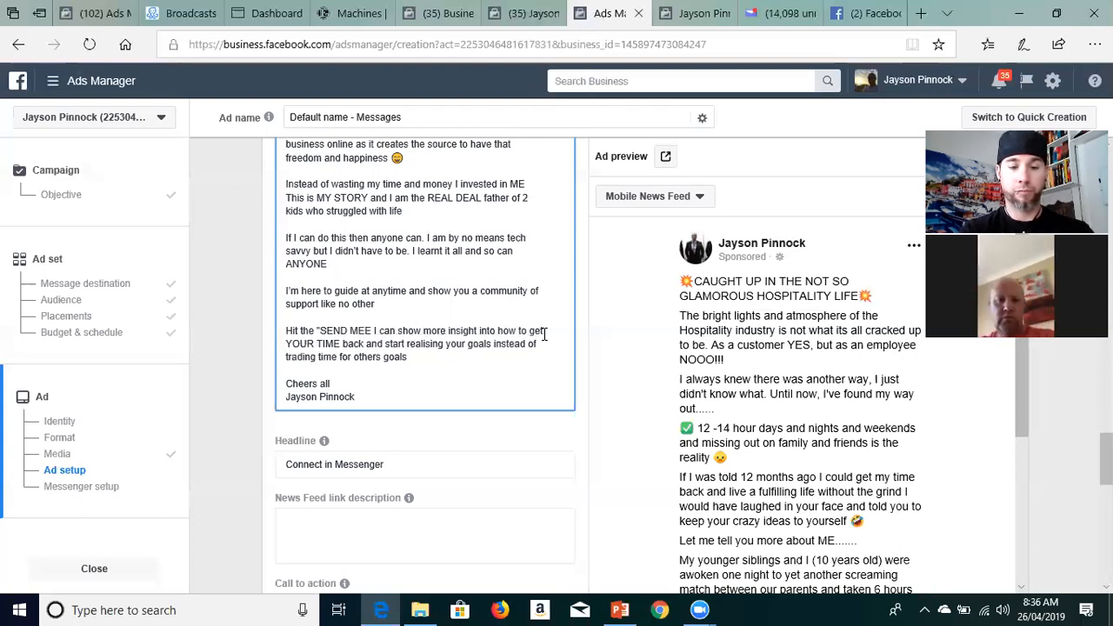
key("BackSpace")
key("BackSpace")
type("S")
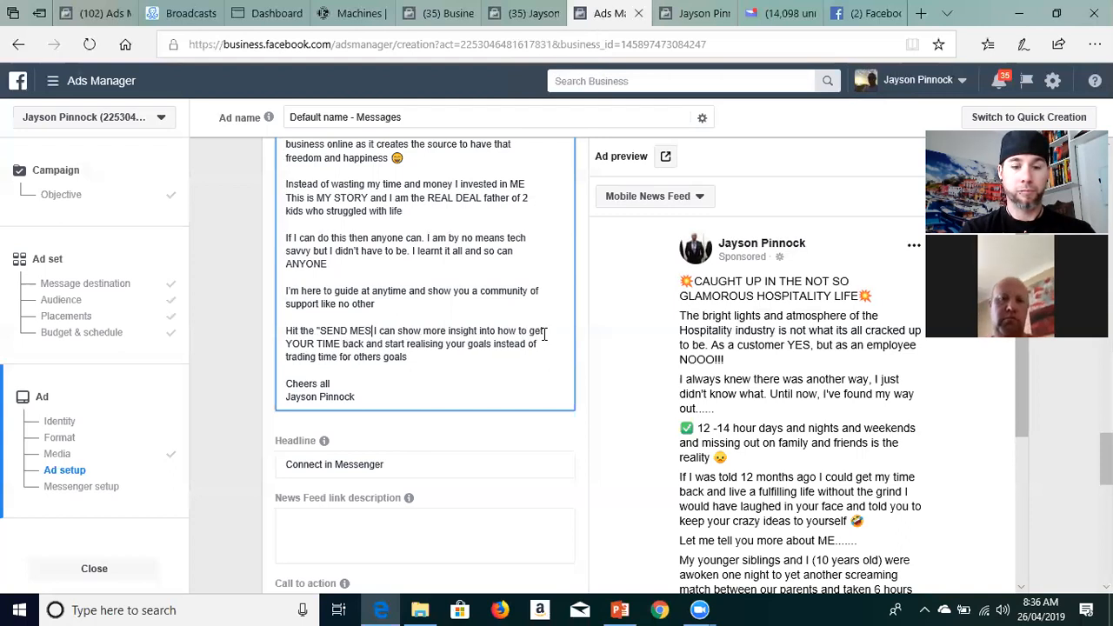
type("SAGE")
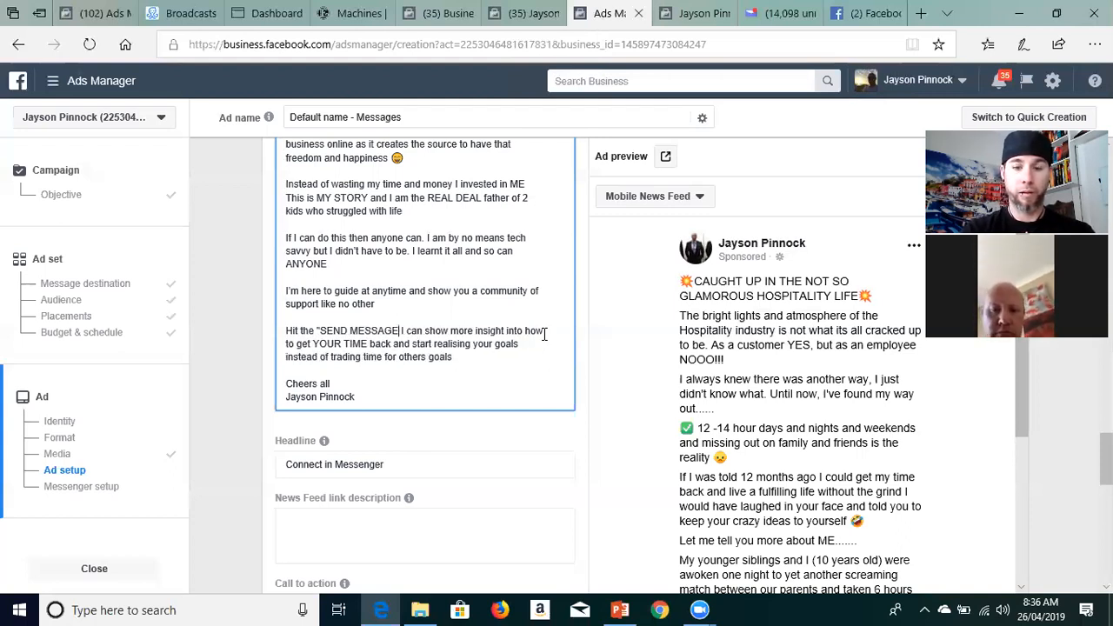
type("\"")
key("BackSpace")
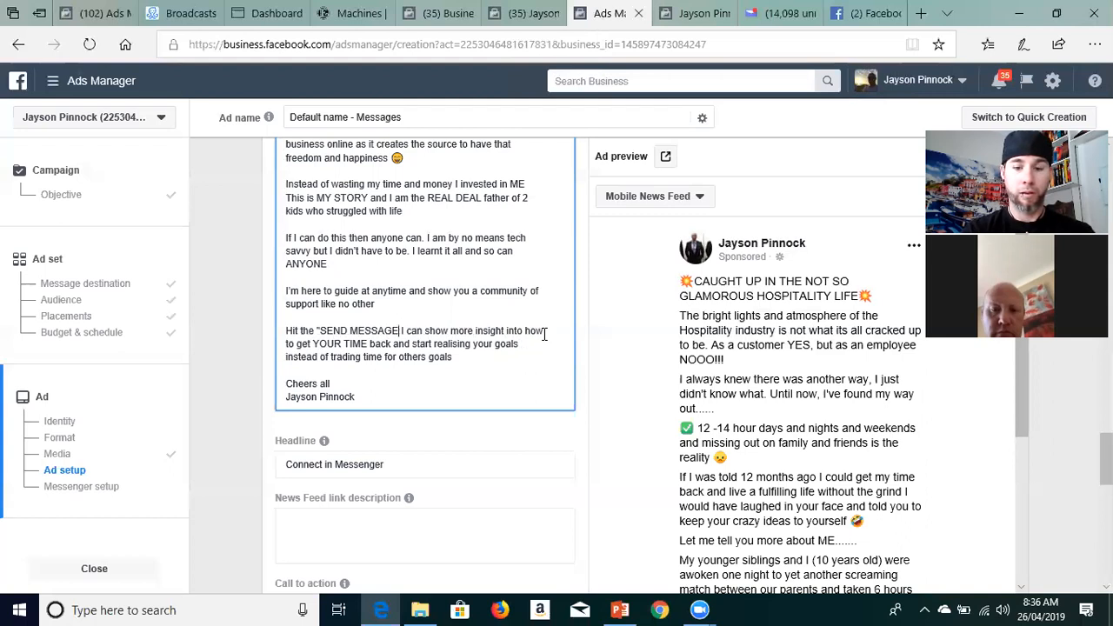
type("\" AND")
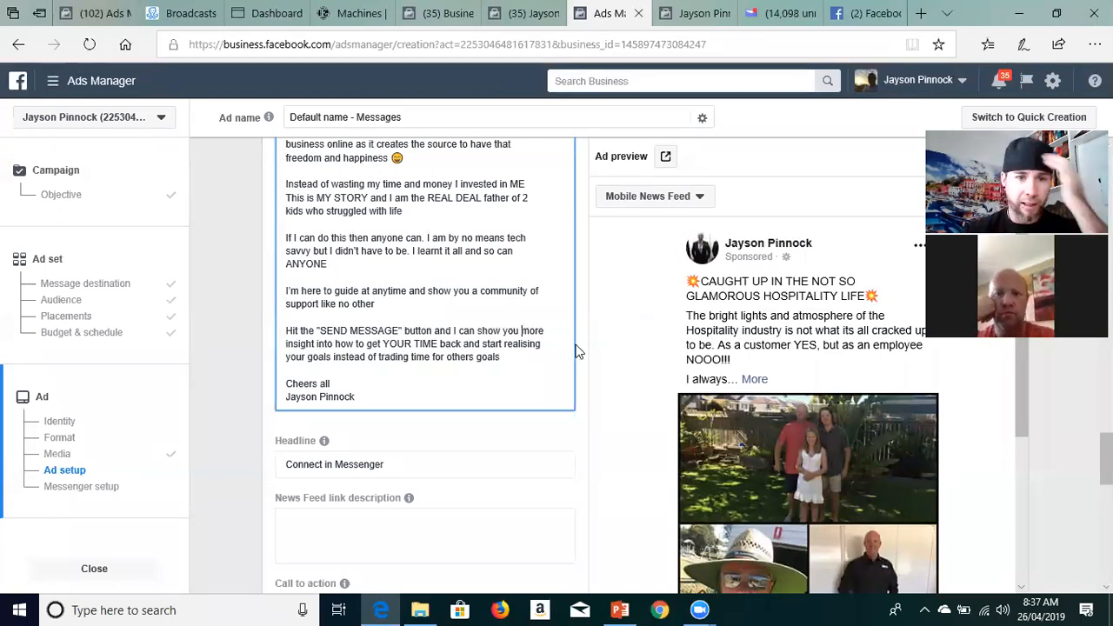
left_click(412, 358)
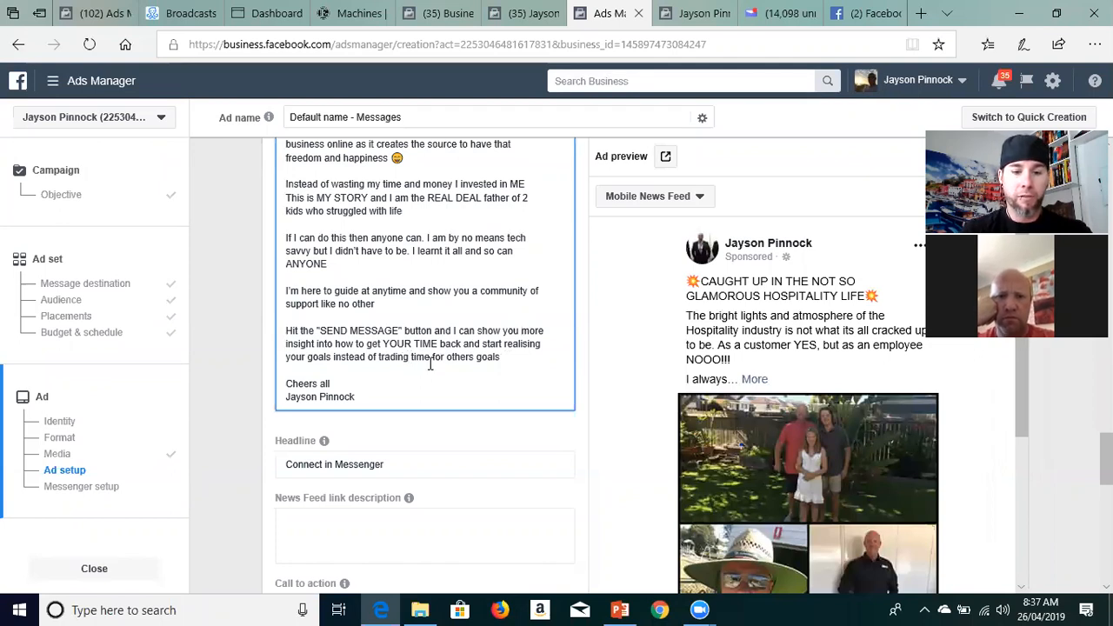
type("your")
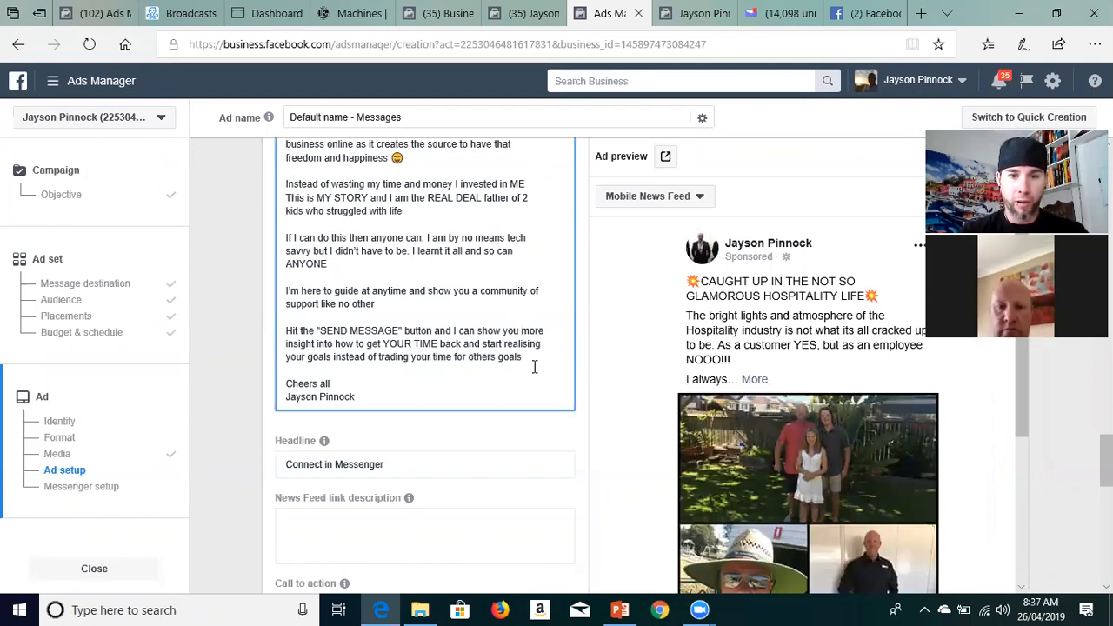
Add a separate line above "Cheers all" reading 'Hit the "SEND MESSAGE" button and we'll speak soon...'
left_click(530, 350)
left_click(529, 359)
key("Return")
key("Return")
type("Hit the SEN")
key("BackSpace")
key("BackSpace")
key("BackSpace")
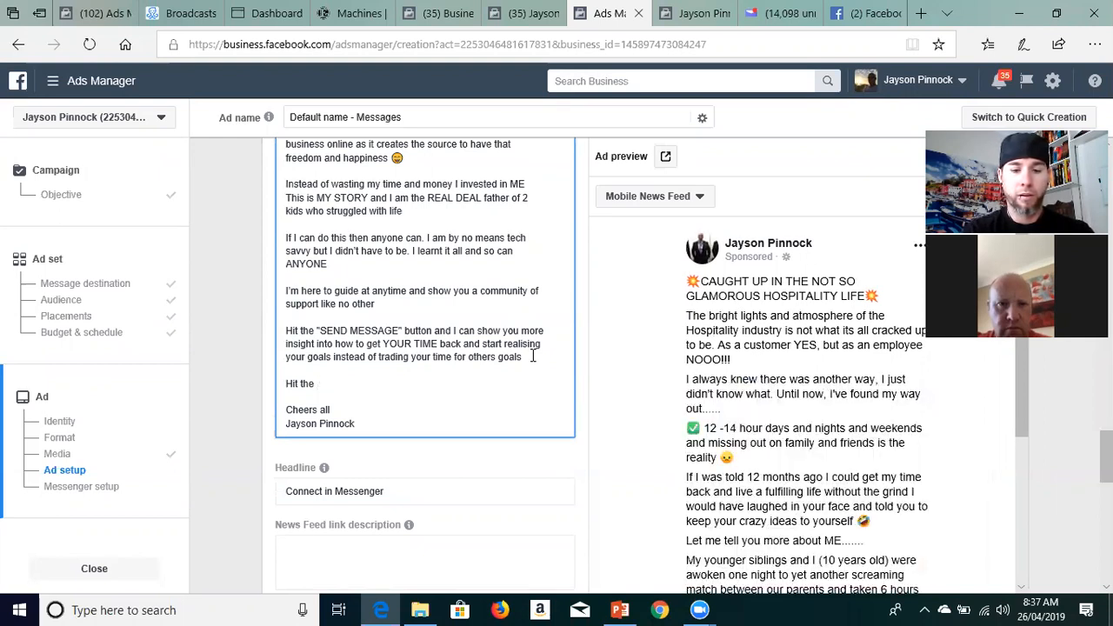
key("Caps_Lock")
type("\"SNEDM")
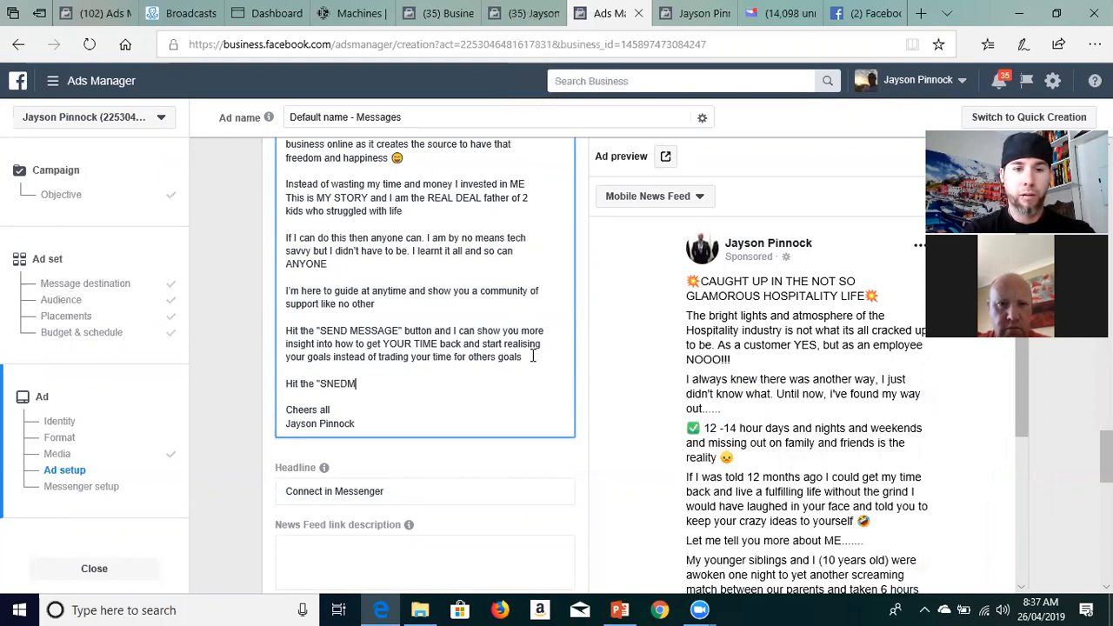
key("BackSpace")
key("BackSpace")
key("BackSpace")
key("BackSpace")
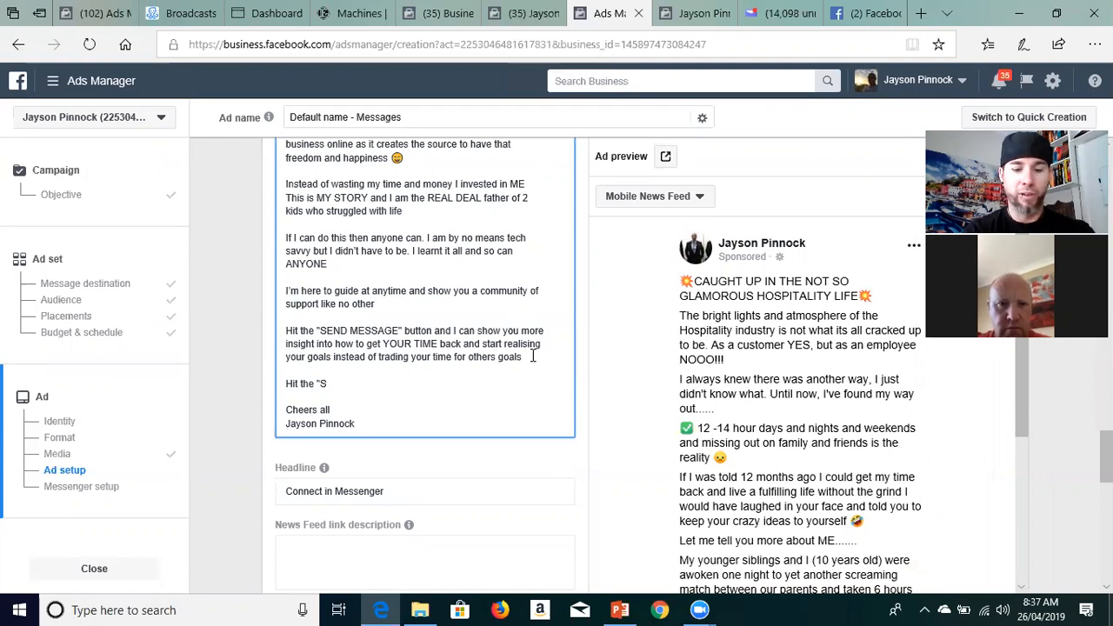
type("END MES")
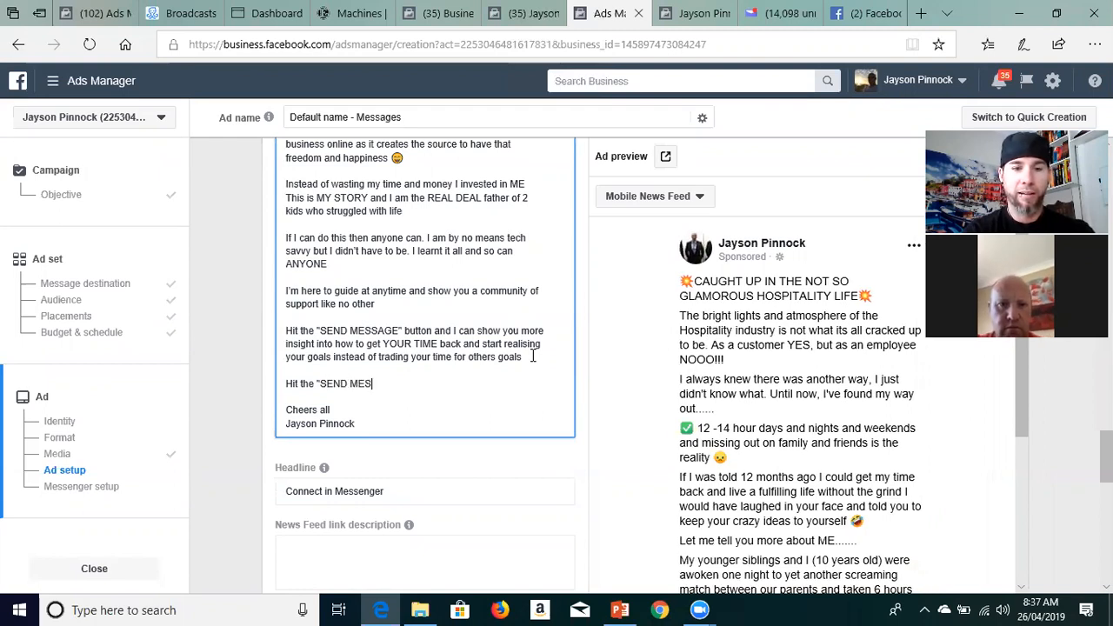
type("SAGE\" b")
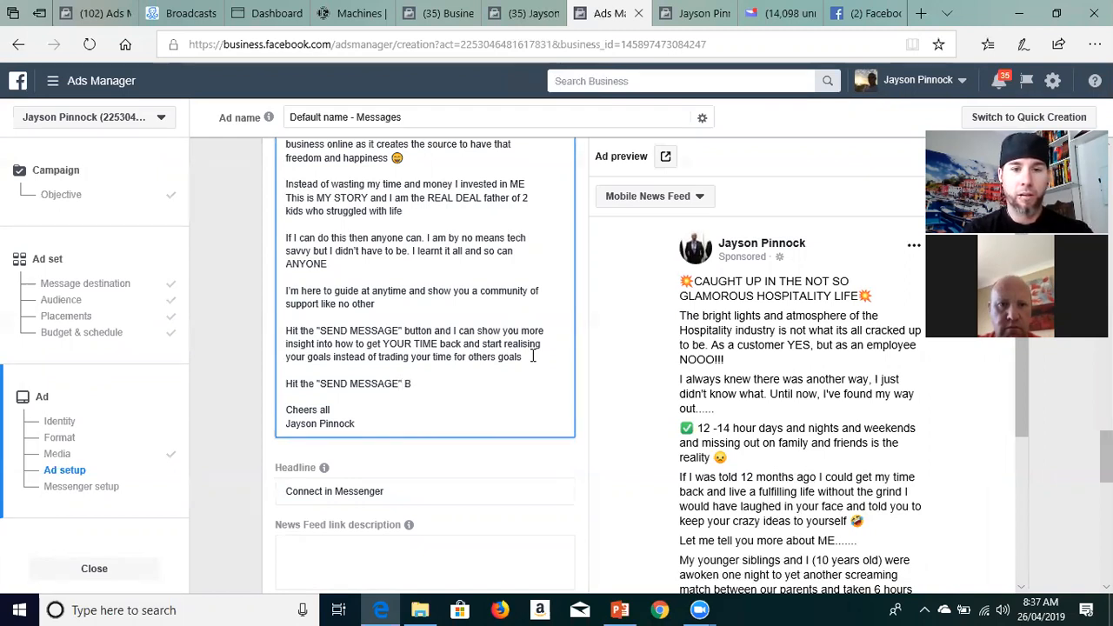
type("utton and we'll speak soon...")
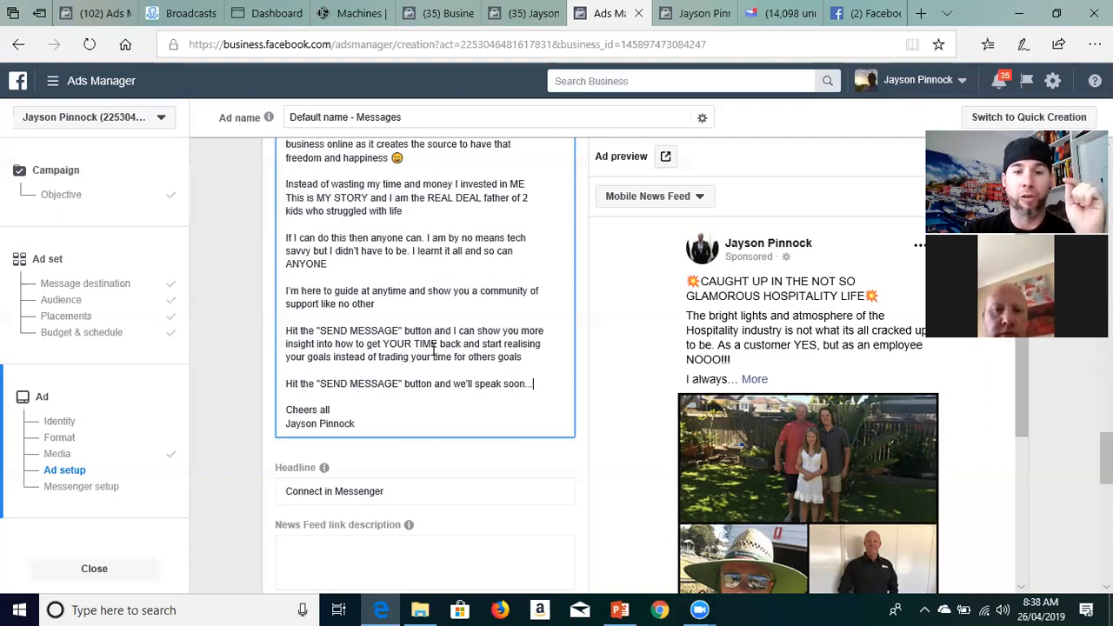
End the "others goals" sentence with a full stop and change the start of the line below it to "So, hit the"
left_click(523, 355)
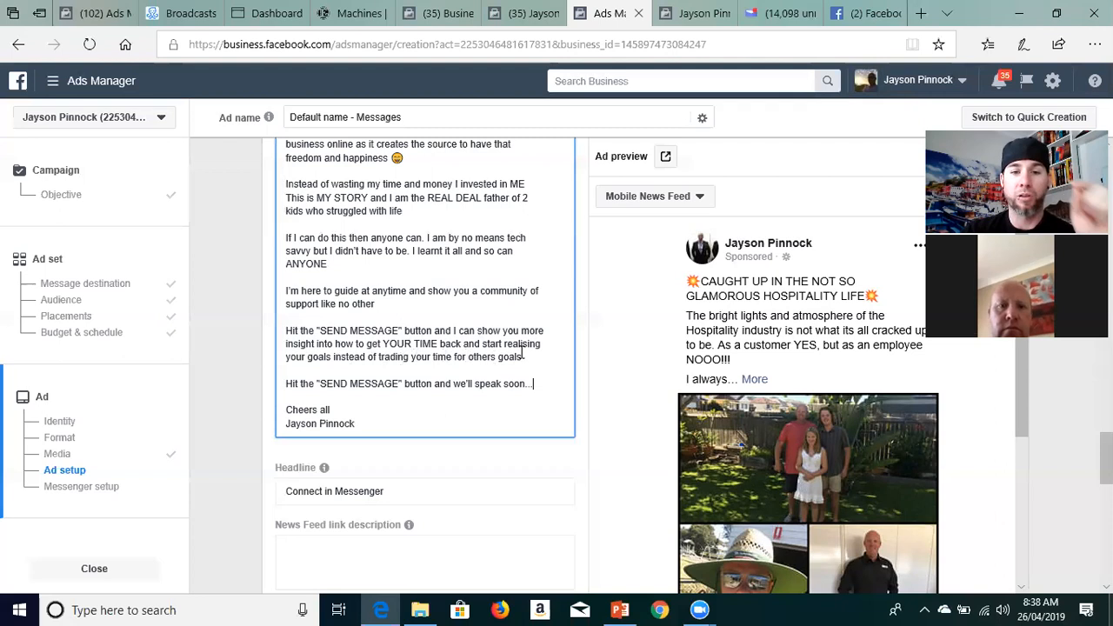
left_click(288, 383)
key("Delete")
key("Delete")
type("So, hi")
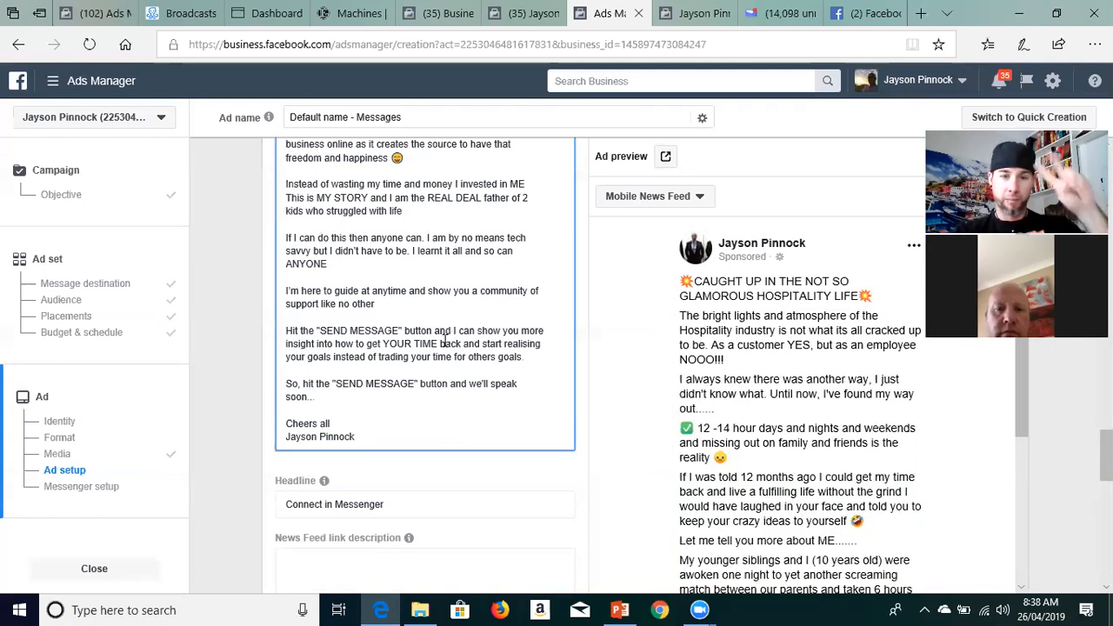
Replace the ad headline with "There is another way! ASK ME HOW..."
scroll(452, 328, "down", 3)
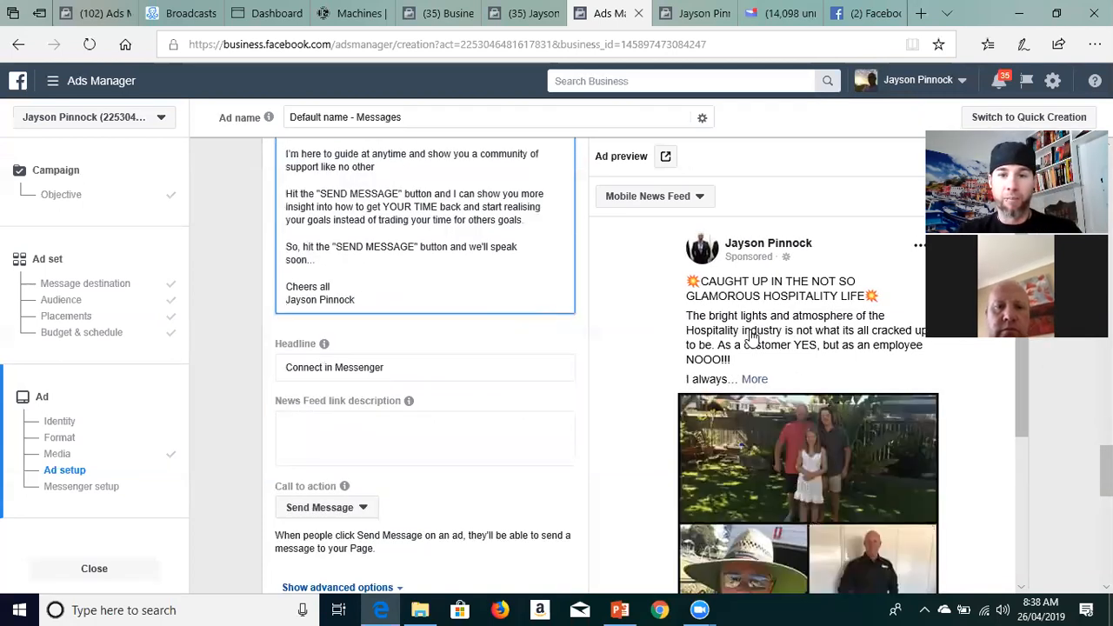
scroll(752, 337, "down", 3)
scroll(795, 319, "up", 2)
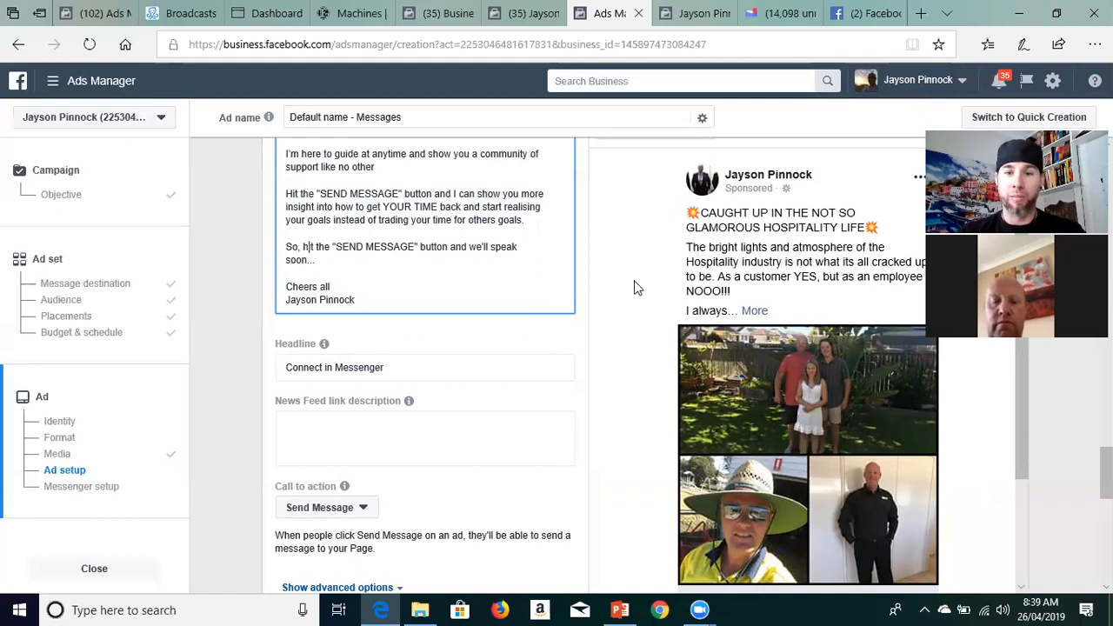
scroll(623, 313, "down", 1)
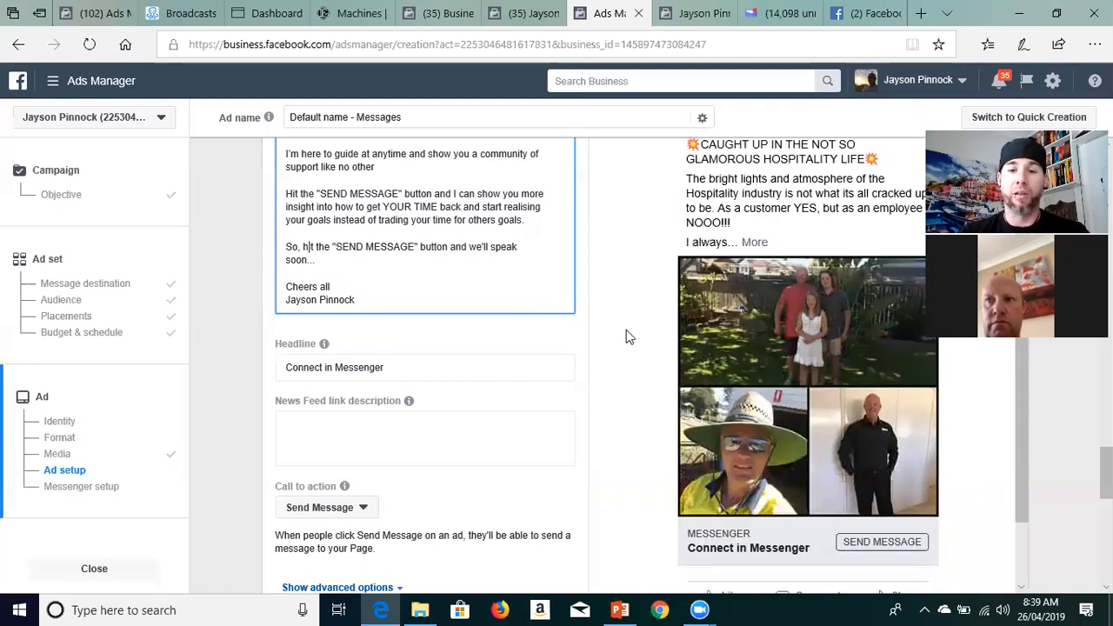
scroll(591, 351, "down", 1)
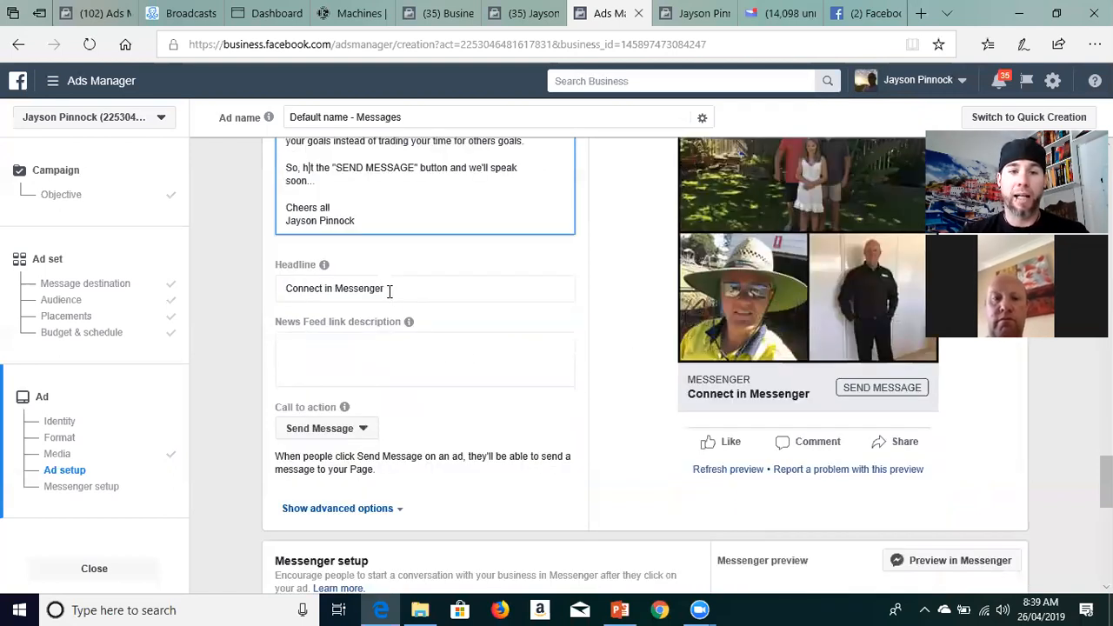
triple_click(327, 288)
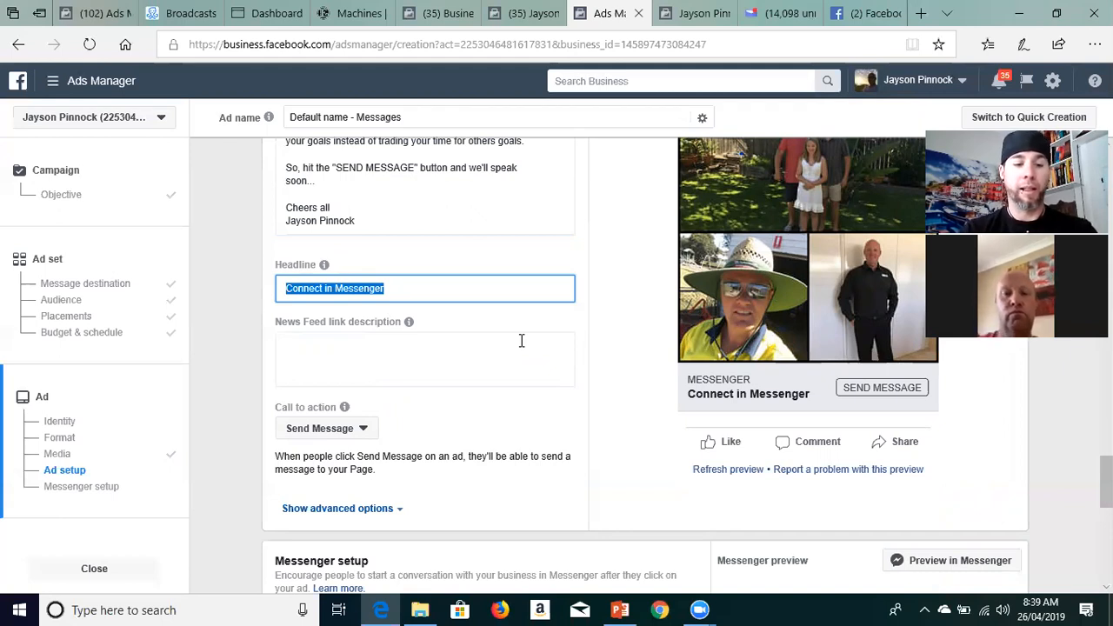
key("ctrl+a")
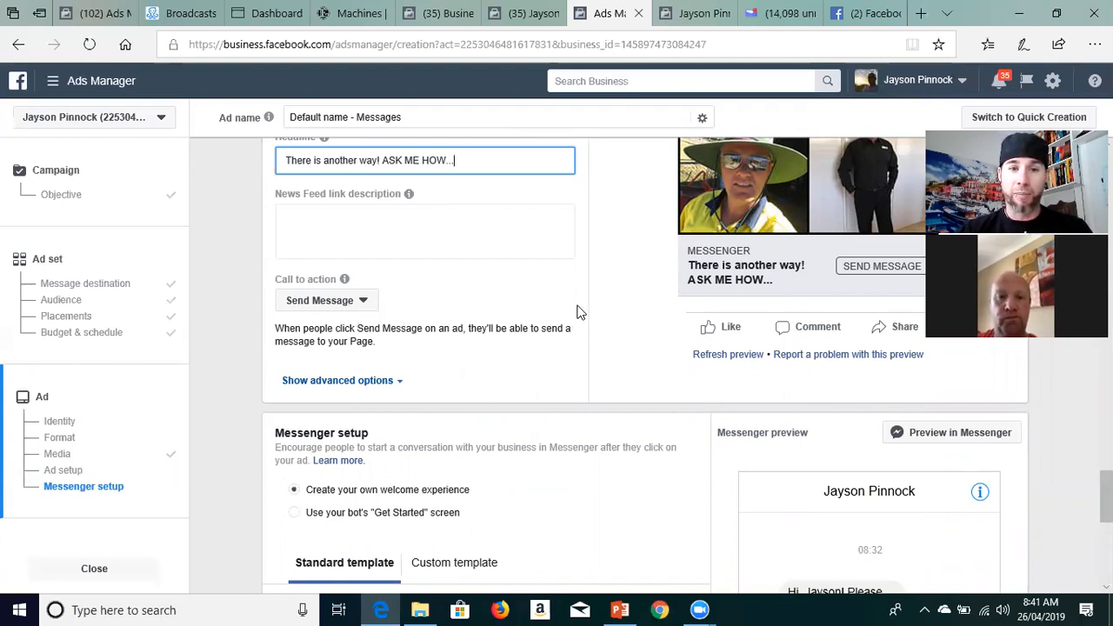
Review the available call-to-action options while keeping Send Message selected
left_click(366, 301)
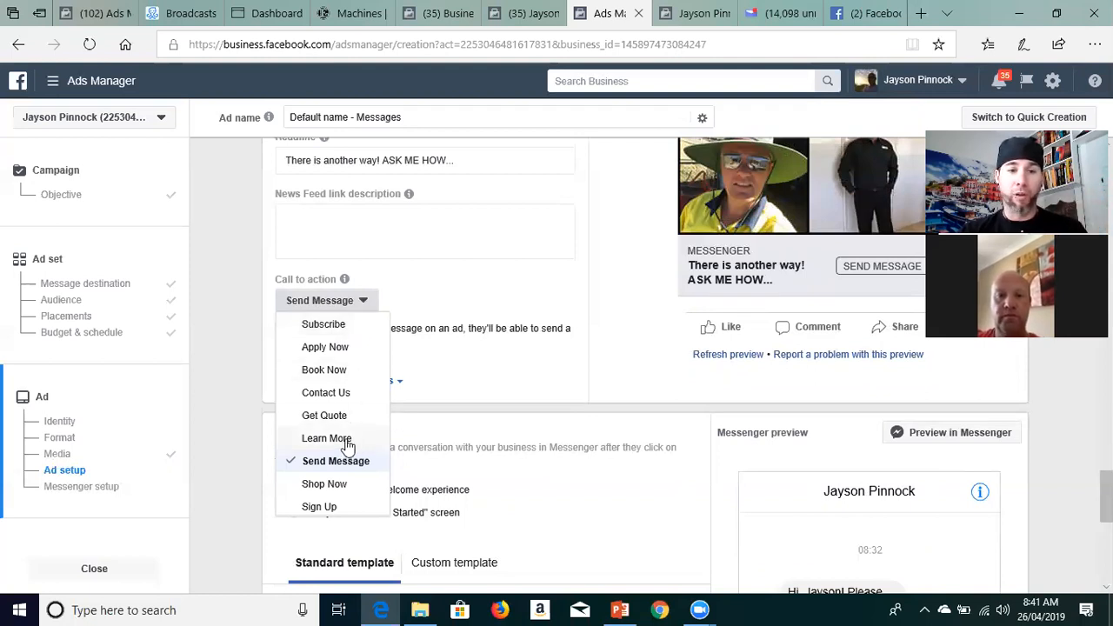
scroll(348, 441, "down", 1)
left_click(510, 323)
Try the bot's "Get Started" screen for the Messenger setup, and return to creating your own welcome experience
scroll(511, 323, "down", 3)
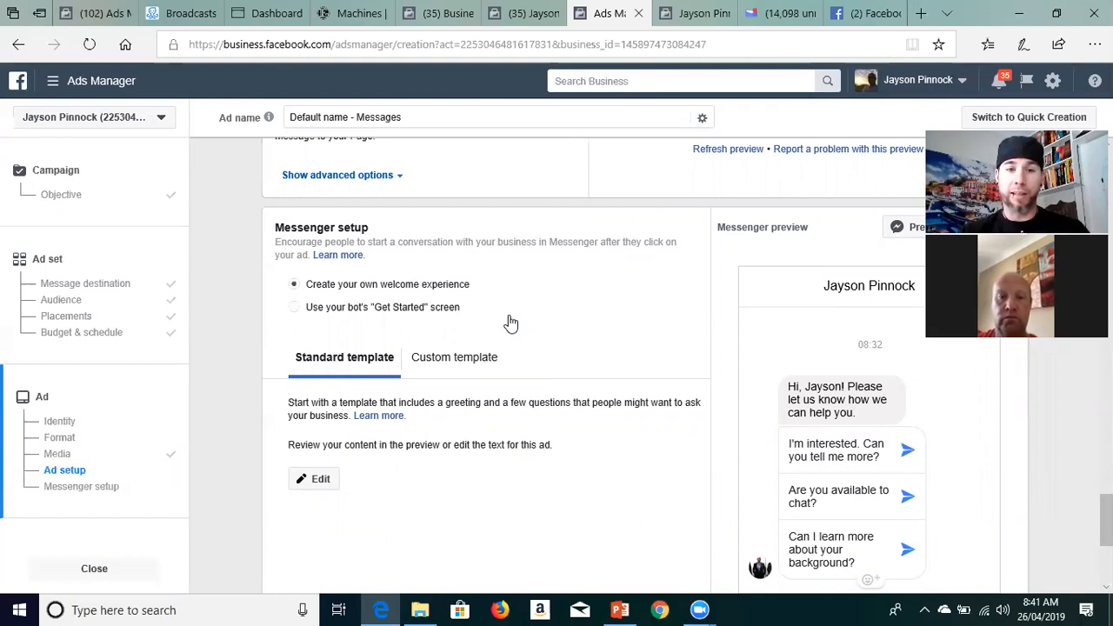
left_click(315, 307)
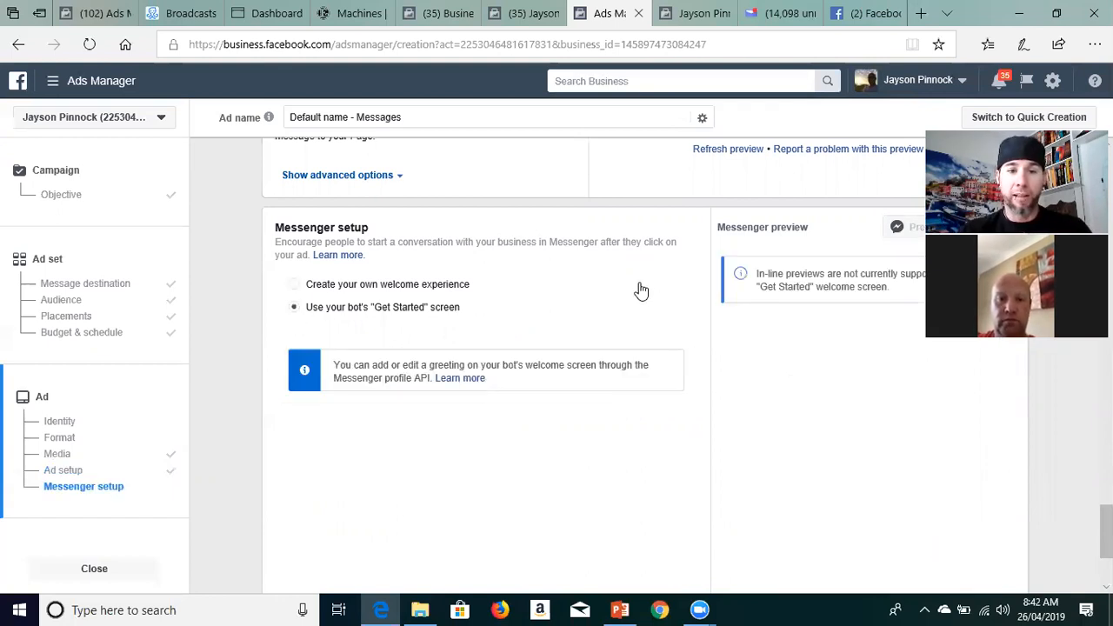
left_click(297, 286)
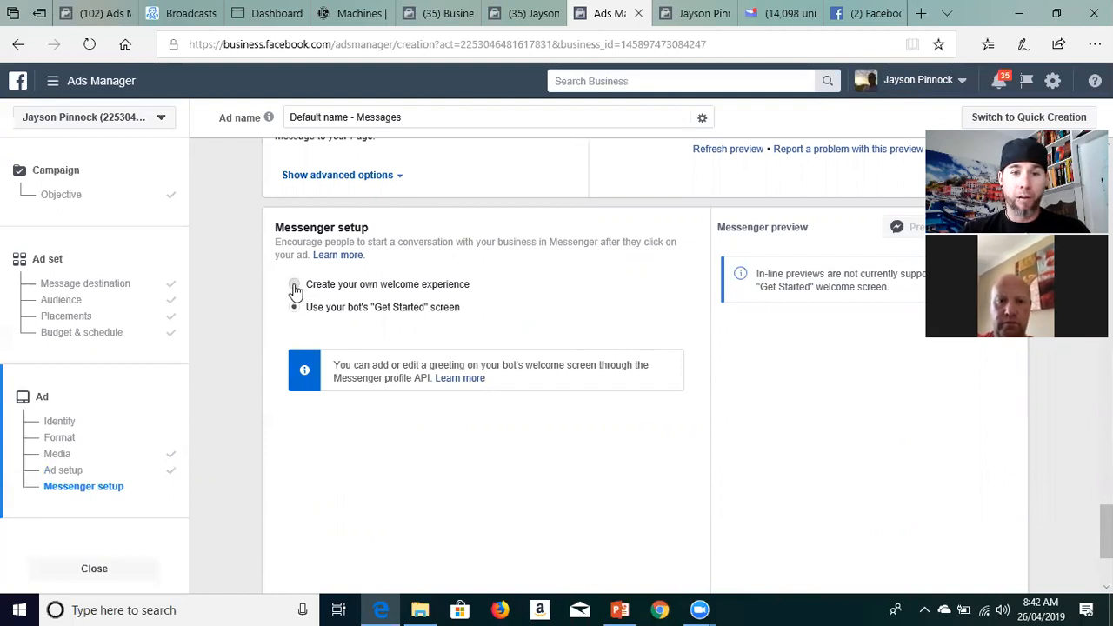
Open the standard Messenger template for editing and view the personalisation options for its text greeting
scroll(638, 325, "down", 1)
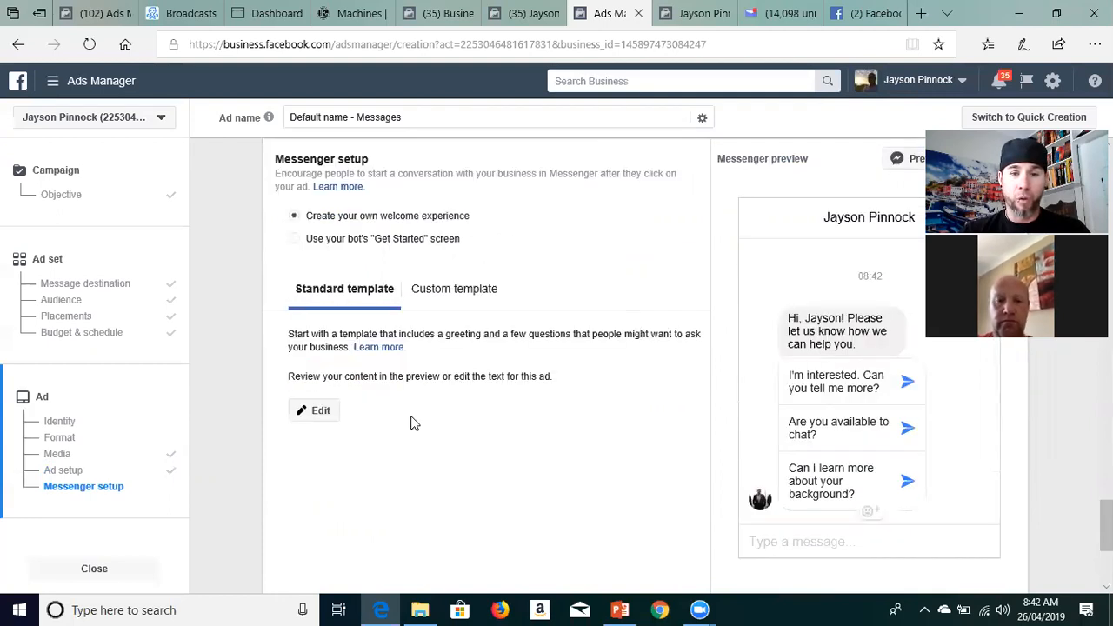
scroll(318, 413, "down", 1)
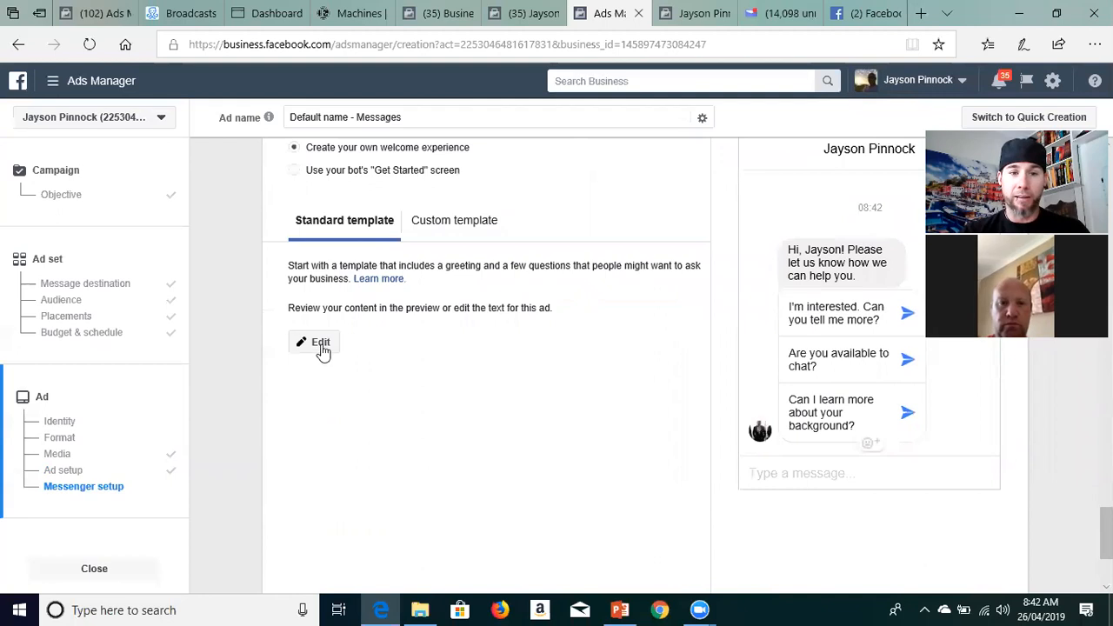
left_click(320, 347)
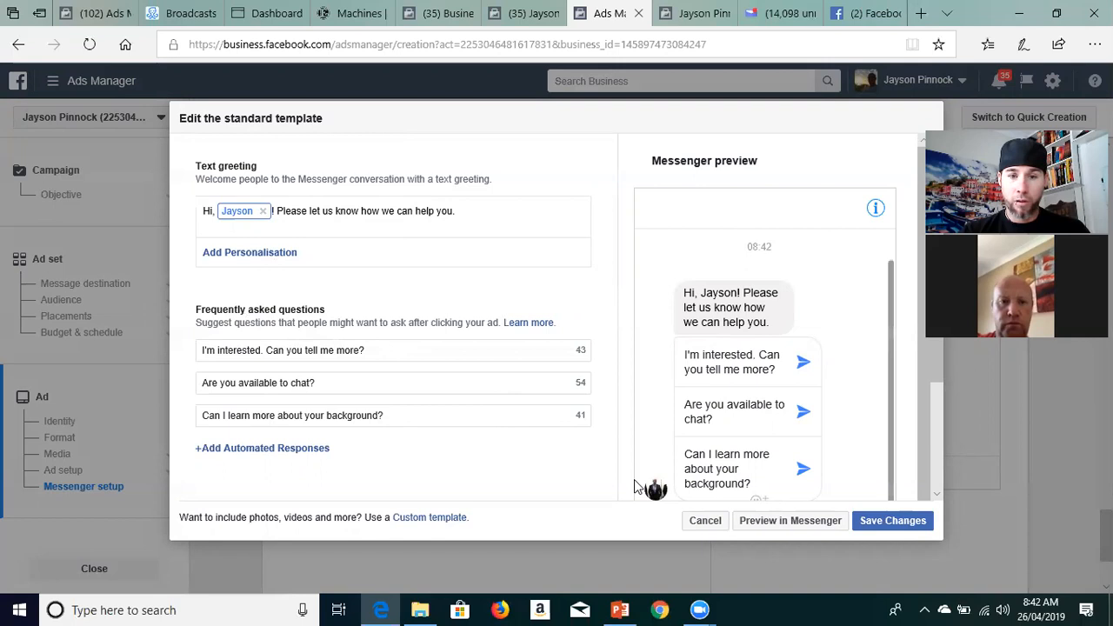
left_click(270, 260)
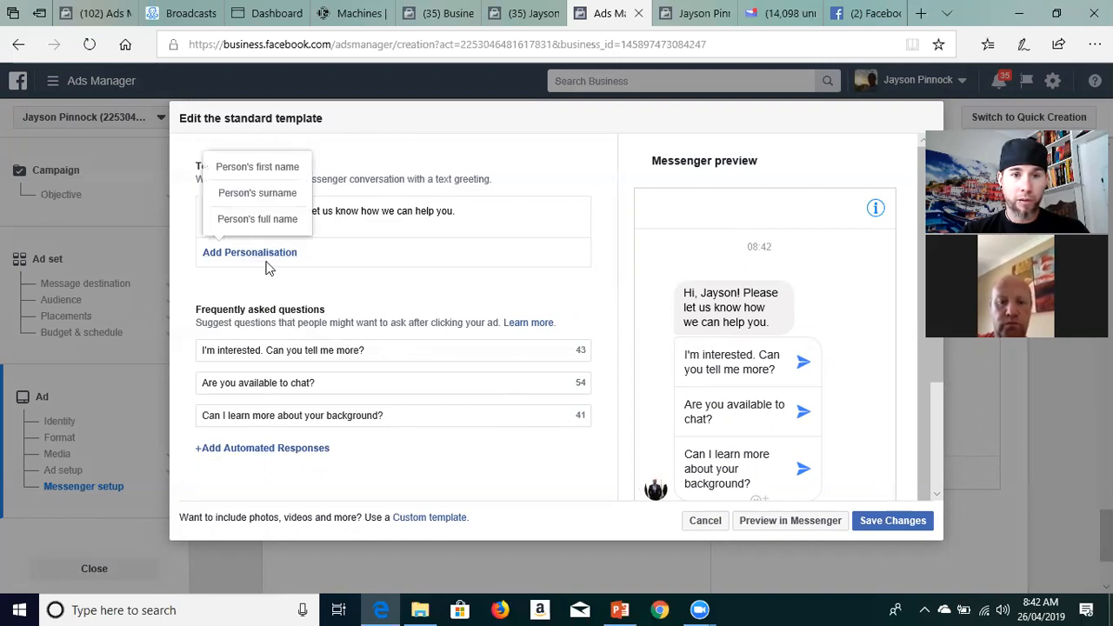
left_click(468, 302)
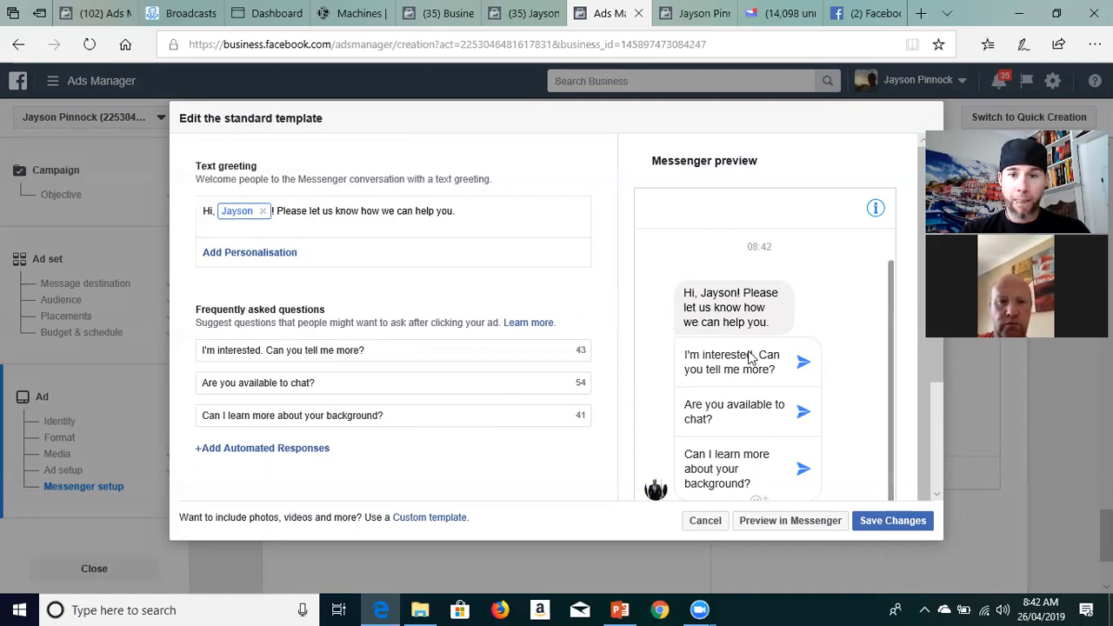
Delete the sentence "Please let us know how we can help you." from the text greeting
left_click(436, 212)
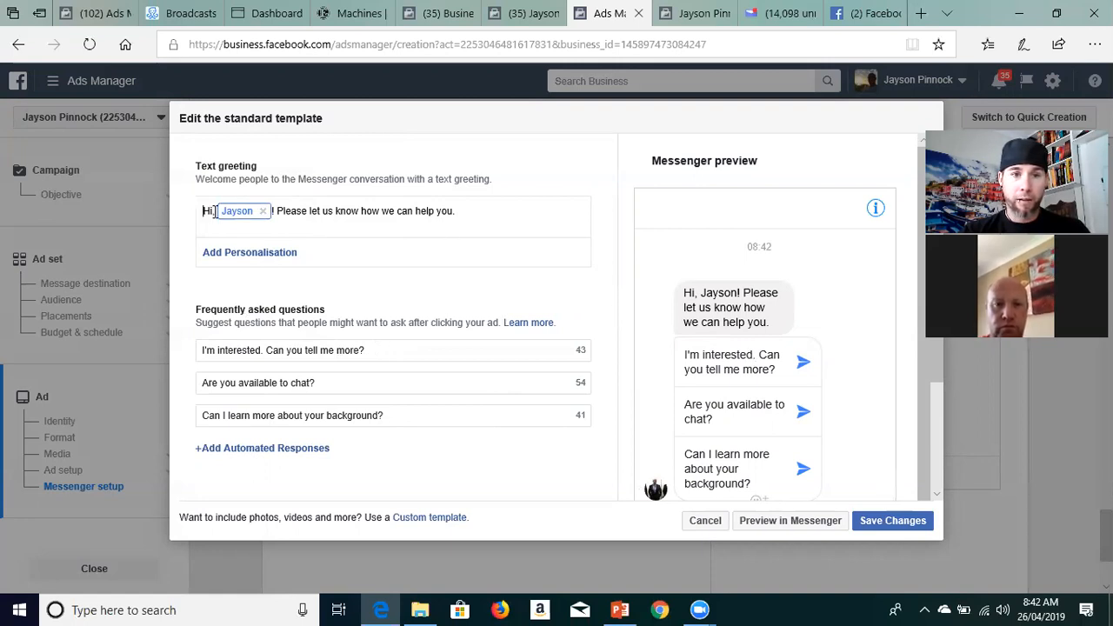
left_click(478, 211)
key("BackSpace")
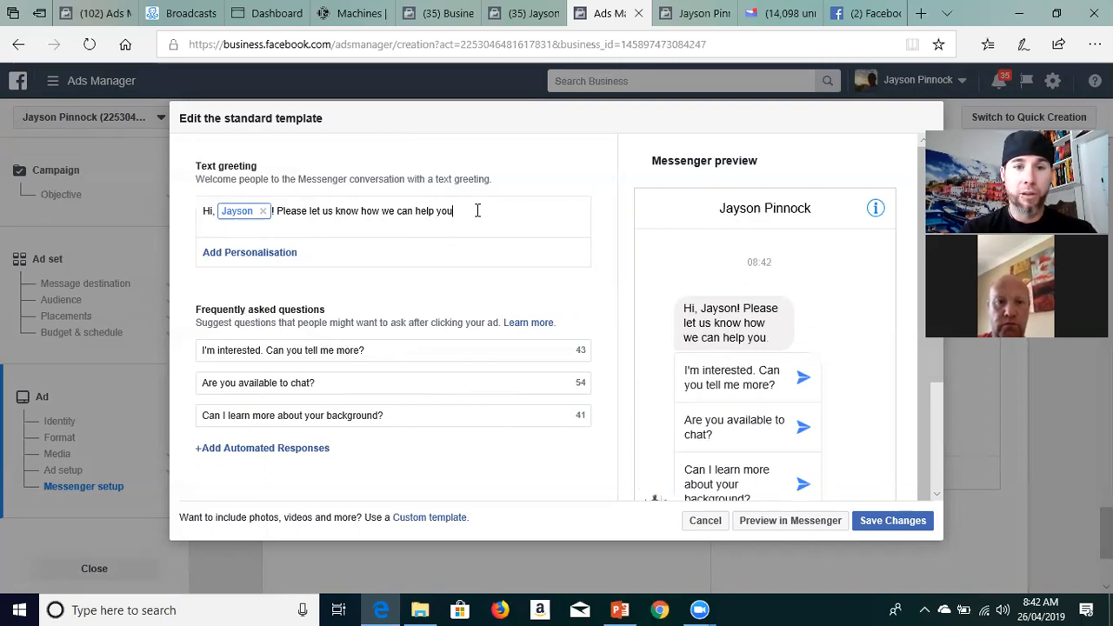
key("BackSpace")
key("BackSpace")
key("BackSpace")
key("BackSpace")
key("BackSpace")
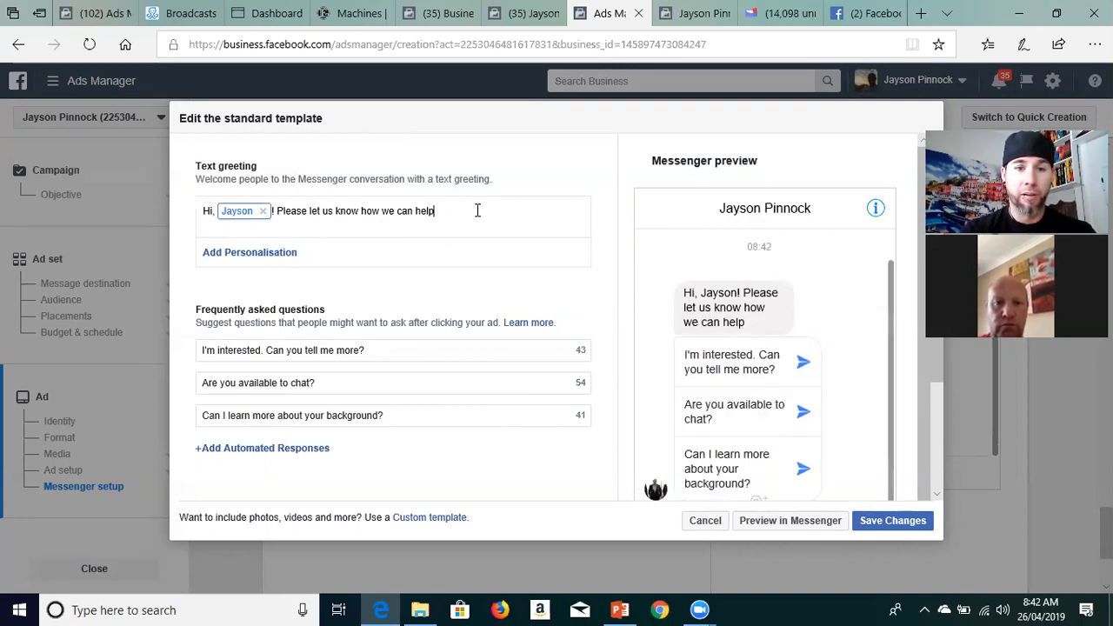
key("BackSpace")
key("BackSpace")
key("BackSpace")
key("BackSpace")
key("BackSpace")
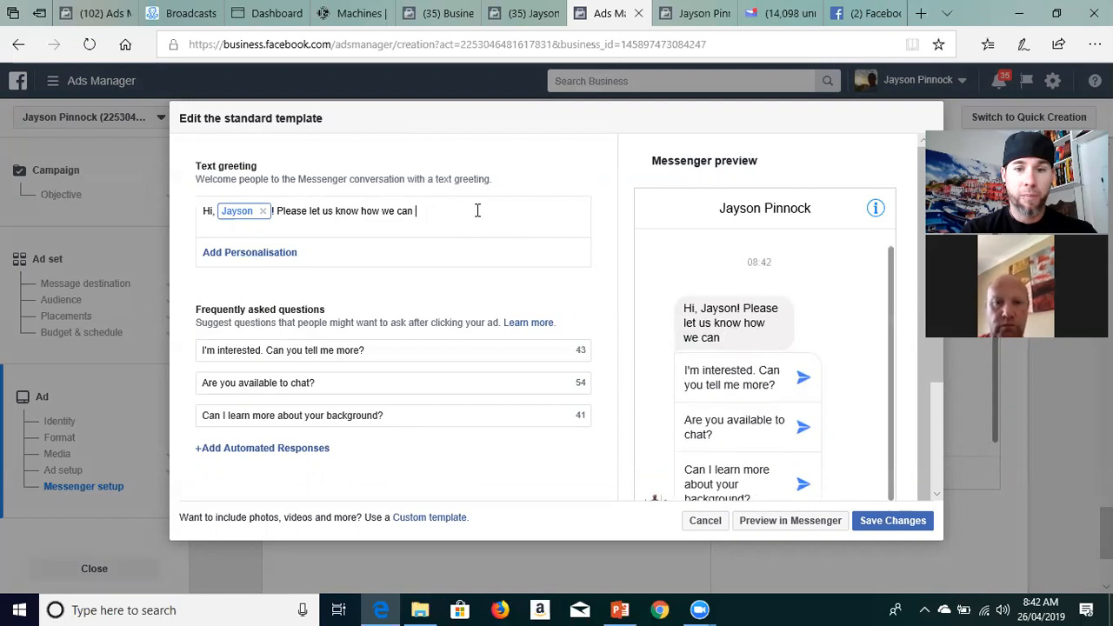
key("BackSpace")
key("BackSpace")
key("BackSpace")
key("BackSpace")
key("BackSpace")
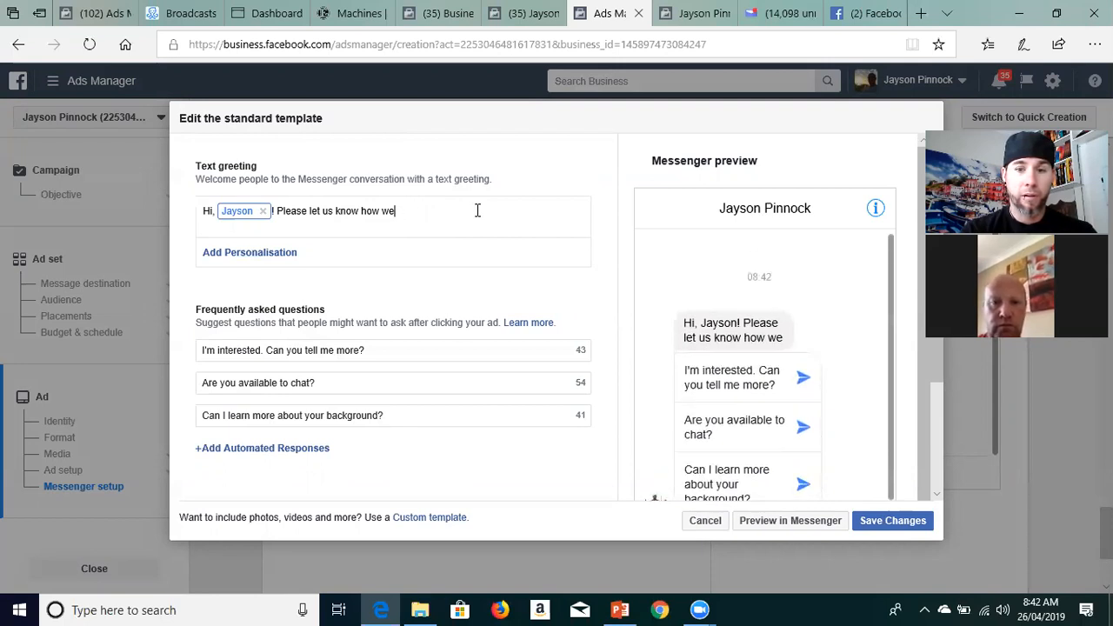
key("BackSpace")
key("BackSpace")
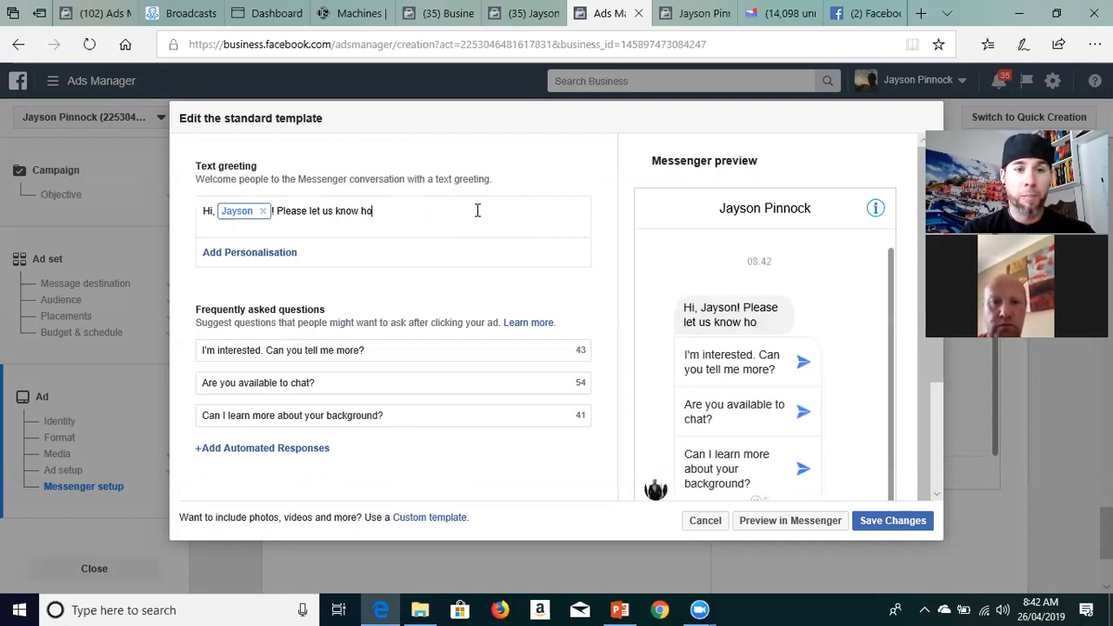
key("BackSpace")
key("BackSpace")
key("BackSpace")
key("BackSpace")
key("BackSpace")
key("BackSpace")
key("BackSpace")
key("BackSpace")
key("BackSpace")
key("BackSpace")
key("BackSpace")
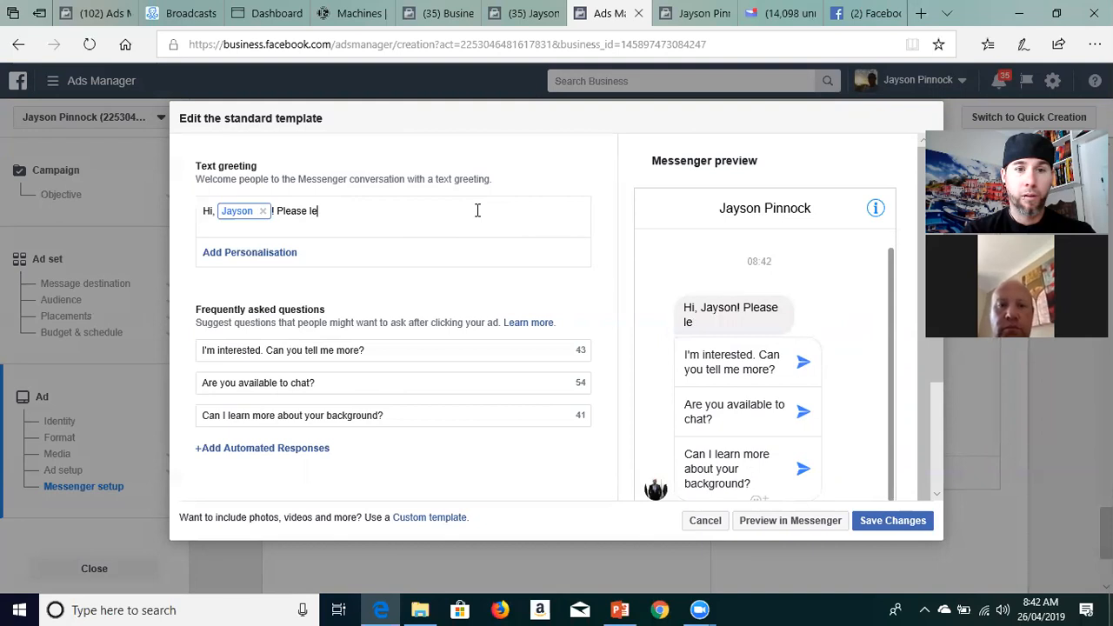
key("BackSpace")
key("BackSpace")
key("BackSpace")
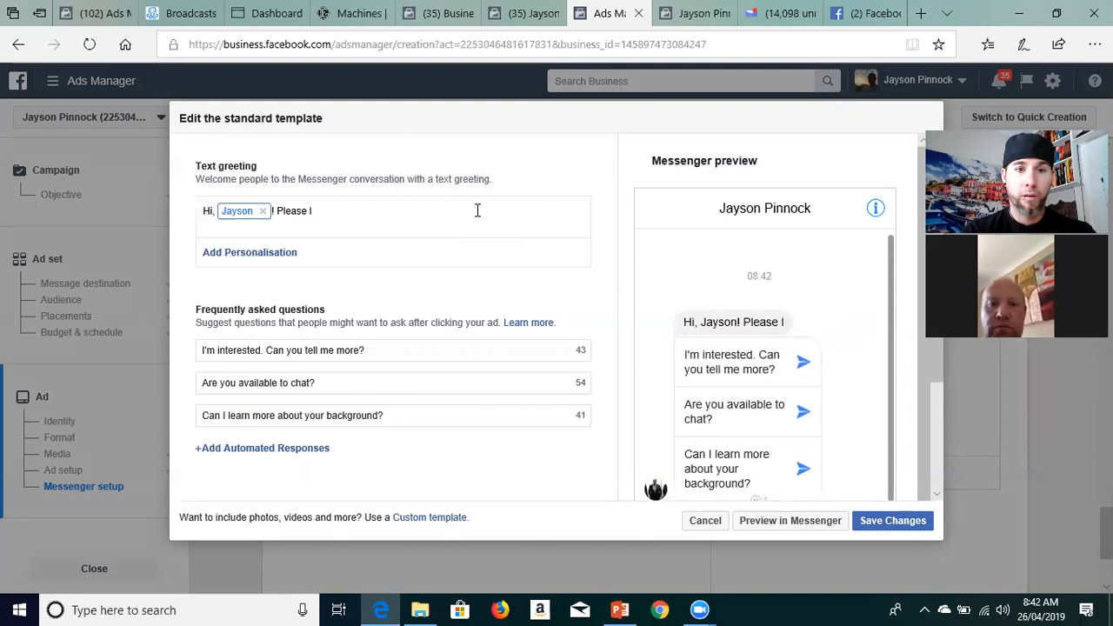
key("BackSpace")
key("BackSpace")
key("BackSpace")
key("BackSpace")
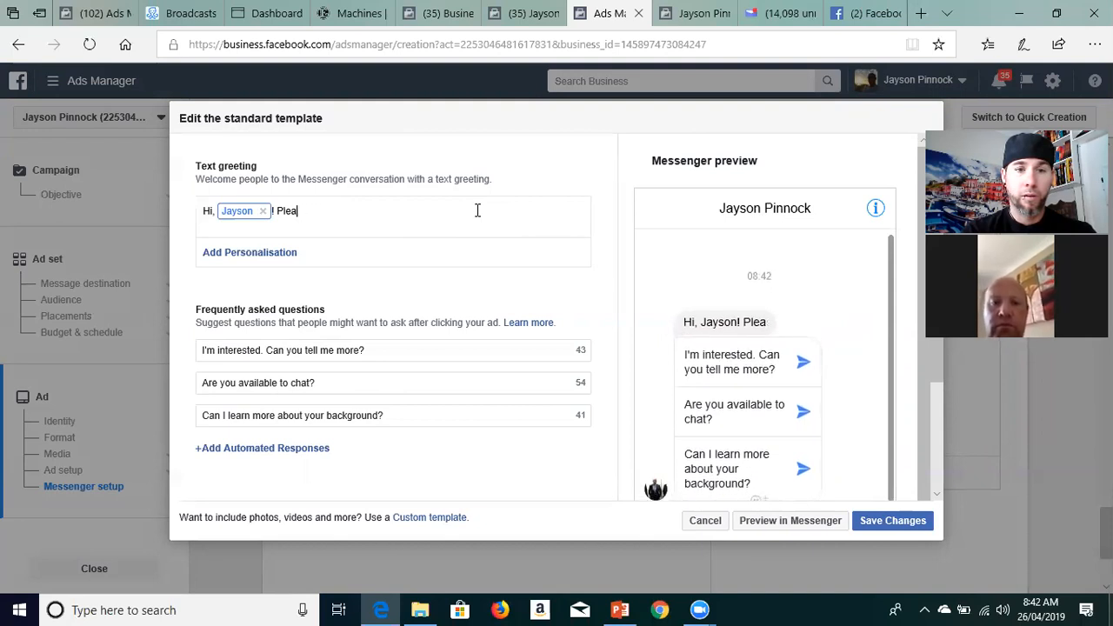
key("BackSpace")
key("BackSpace")
key("BackSpace")
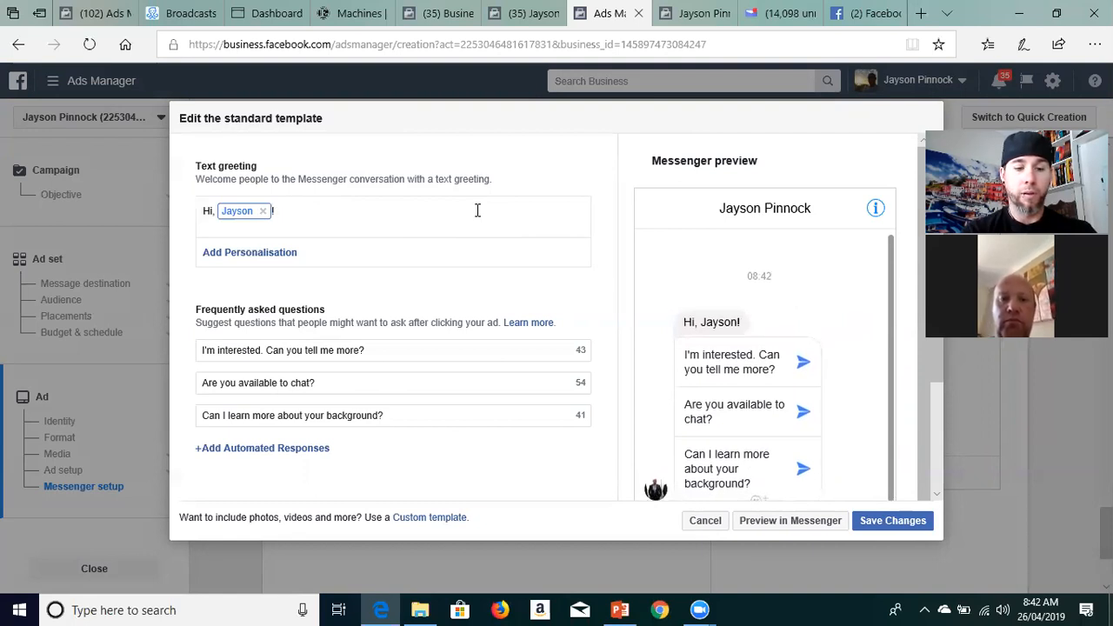
type("hO")
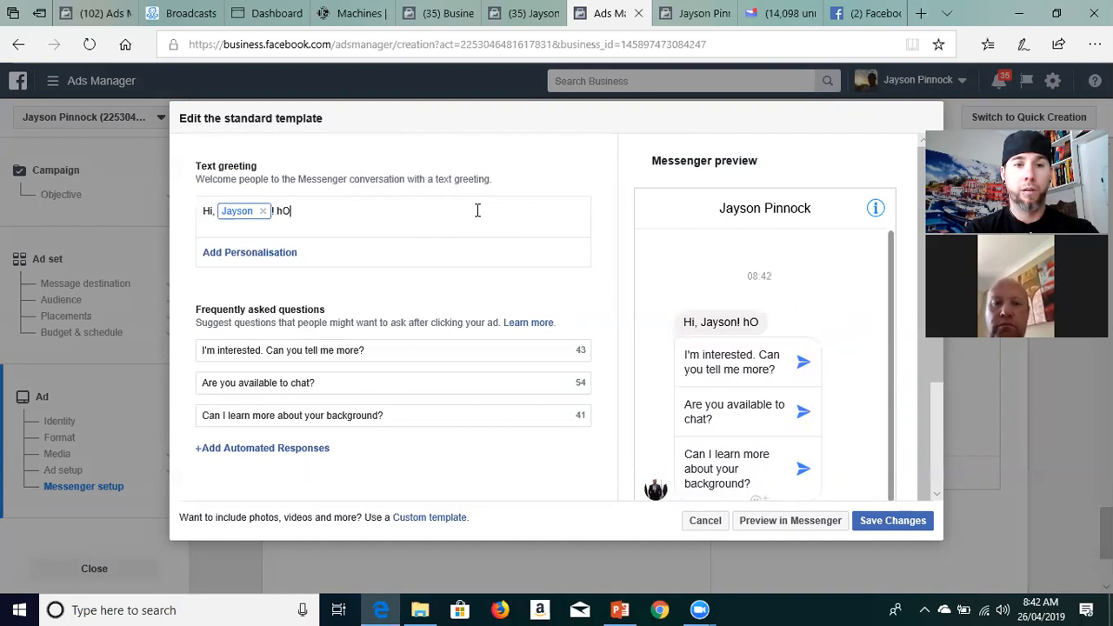
type("W ARE YO")
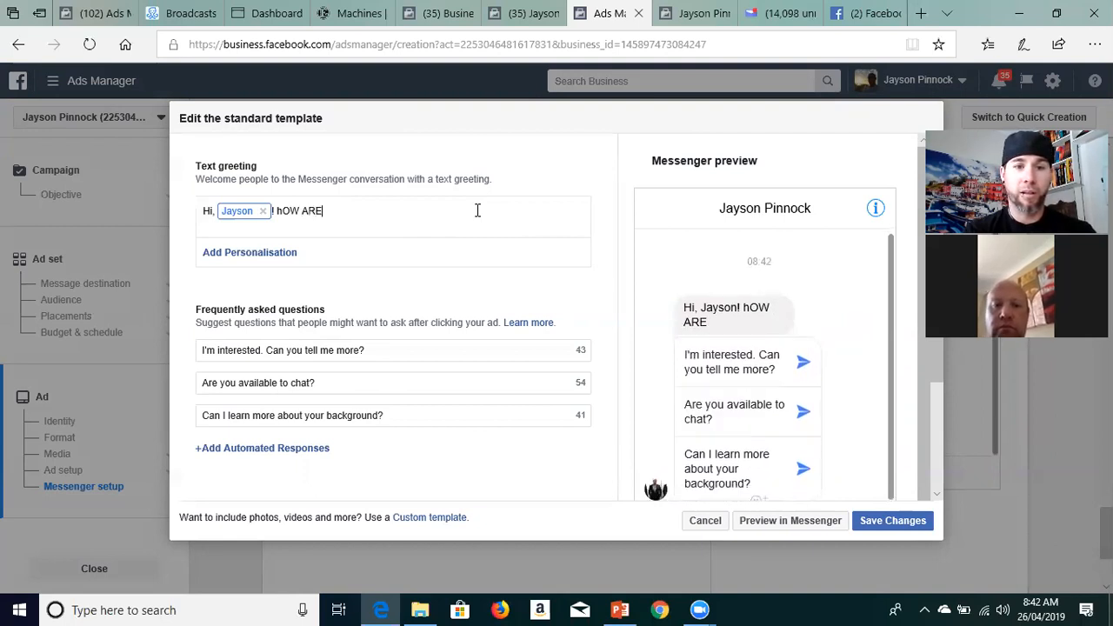
key("Caps_Lock")
type("U")
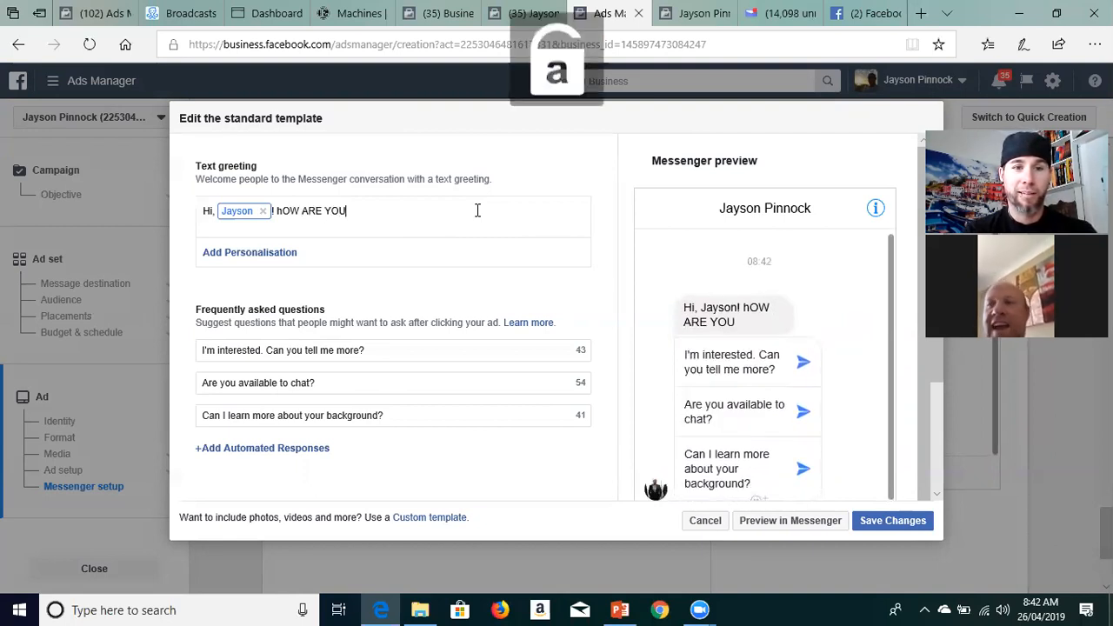
key("BackSpace")
key("BackSpace")
key("BackSpace")
key("BackSpace")
key("BackSpace")
key("BackSpace")
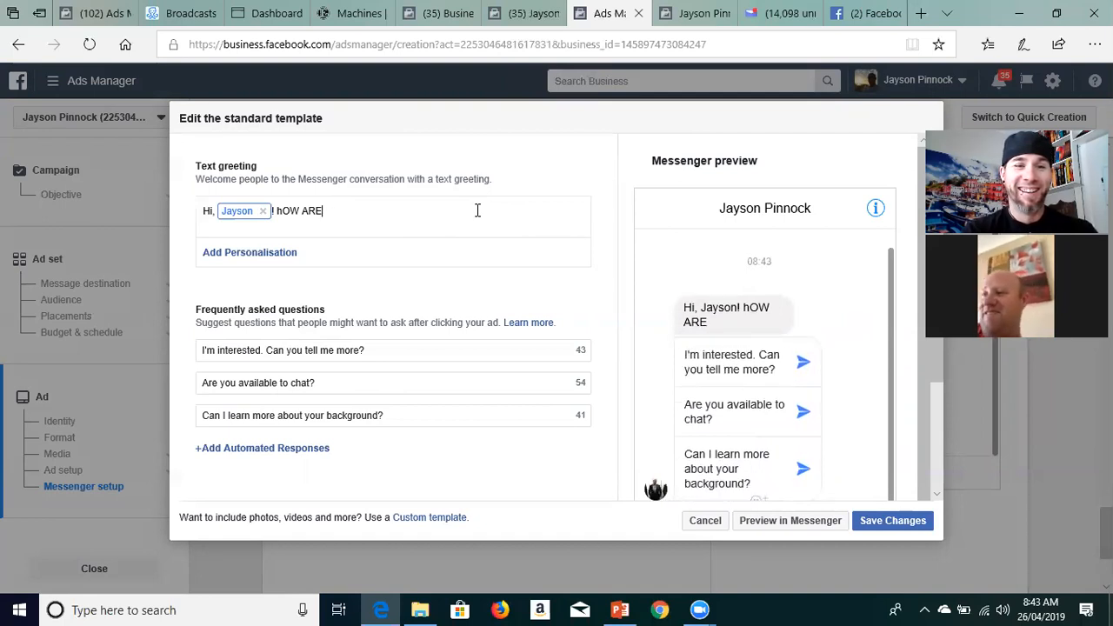
key("BackSpace")
key("BackSpace")
key("BackSpace")
key("BackSpace")
key("BackSpace")
key("BackSpace")
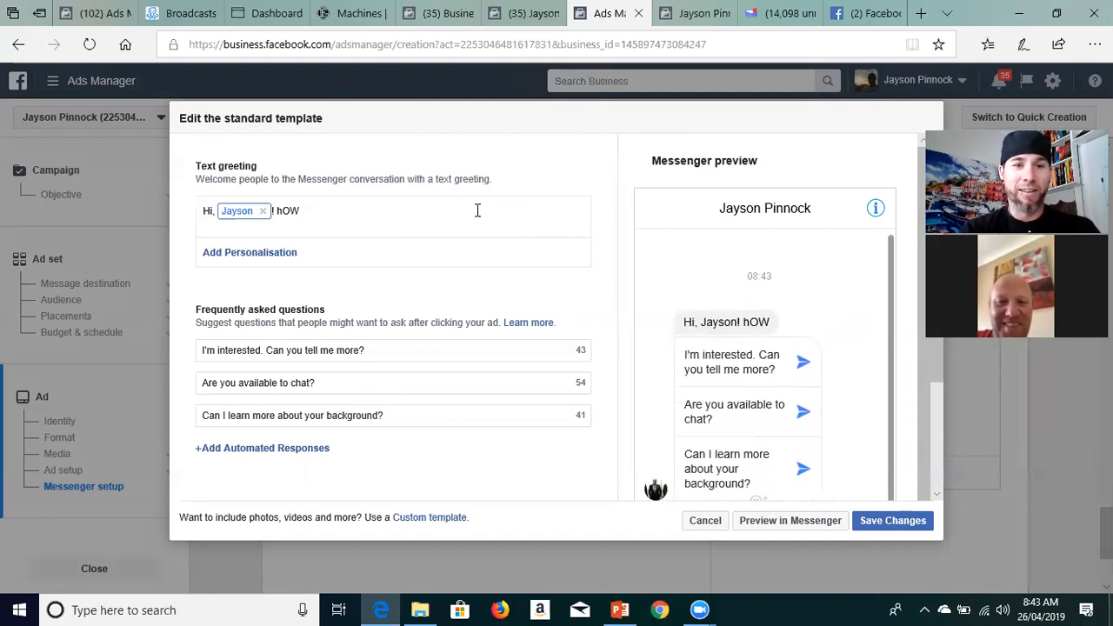
key("BackSpace")
key("BackSpace")
key("BackSpace")
Clear the rest of the text greeting and start it with "Hi" followed by the person's first name personalisation
key("BackSpace")
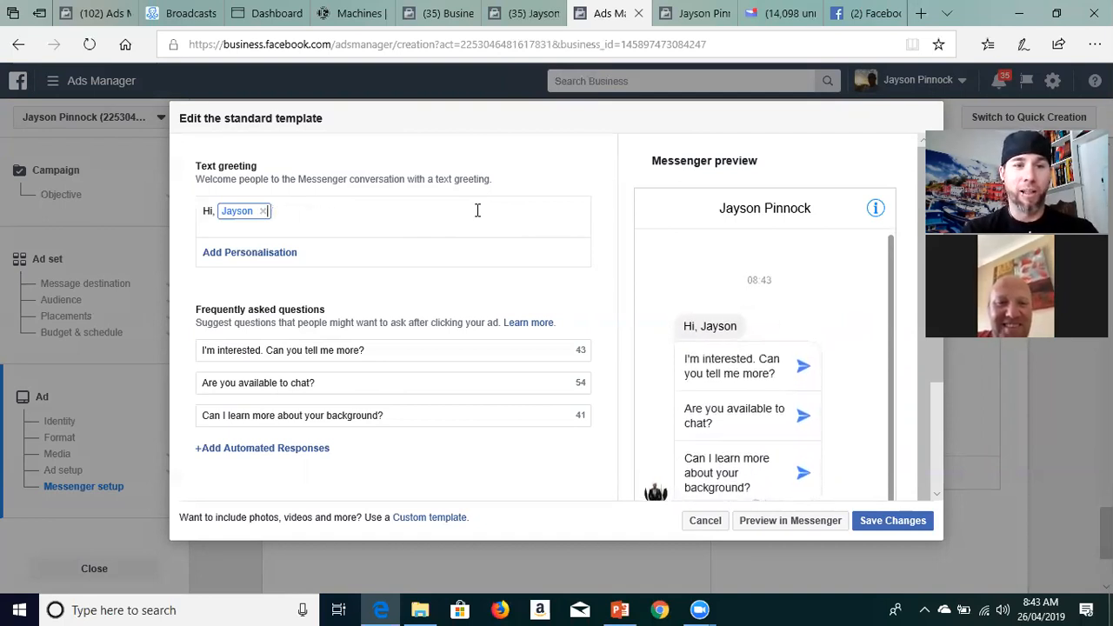
key("BackSpace")
key("BackSpace")
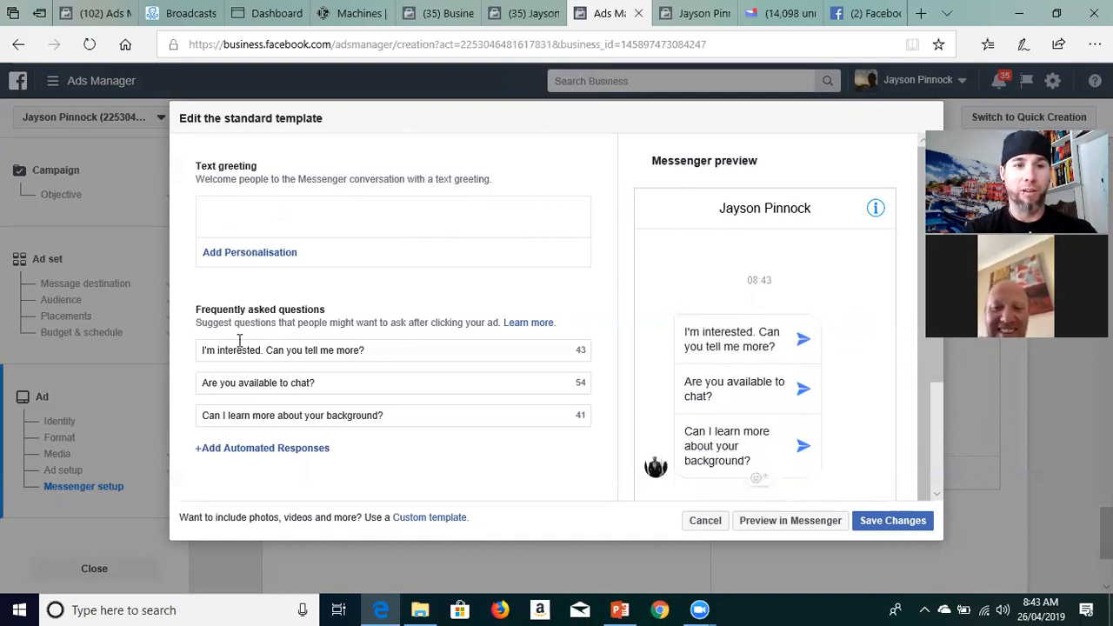
type("Hi")
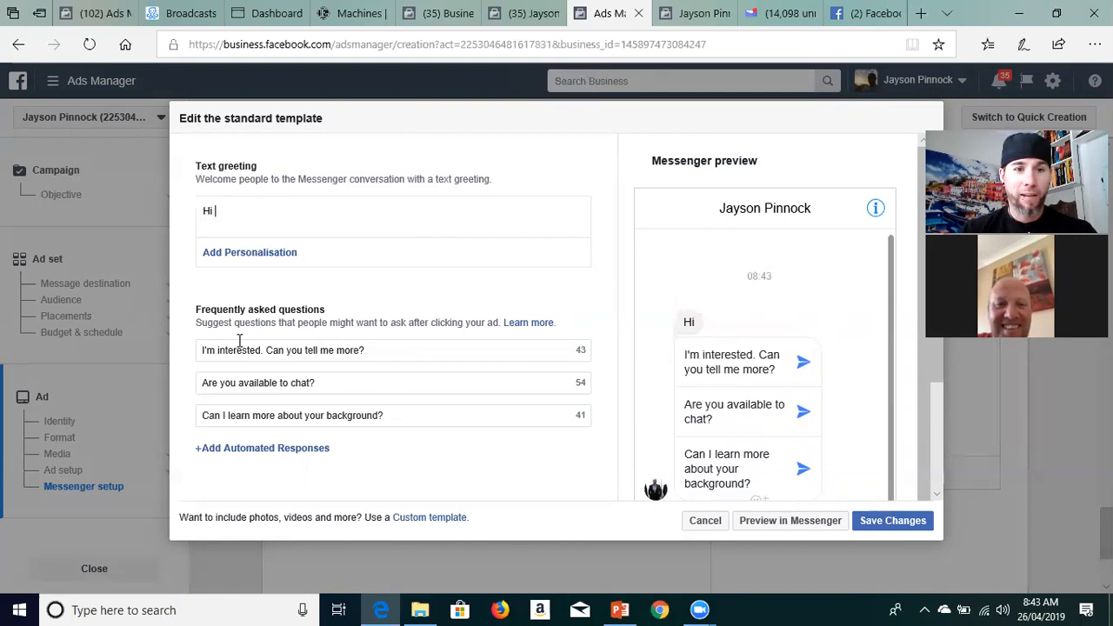
left_click(250, 254)
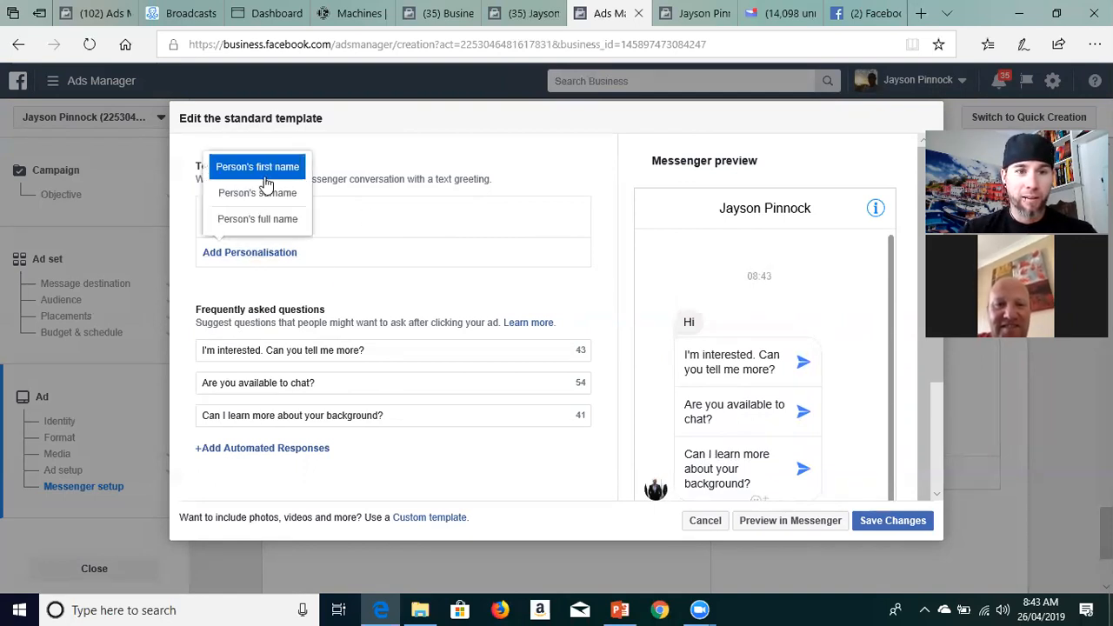
left_click(270, 177)
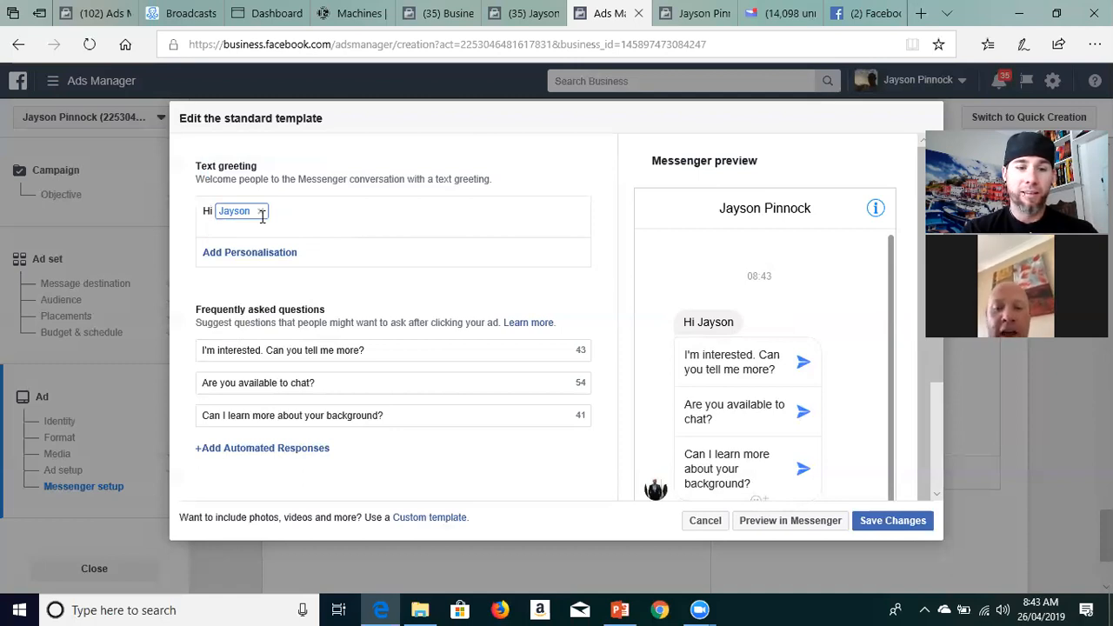
Change the text greeting's opening word to "Hey" and add "! How are you?" after the first name personalisation
key("BackSpace")
type("ey")
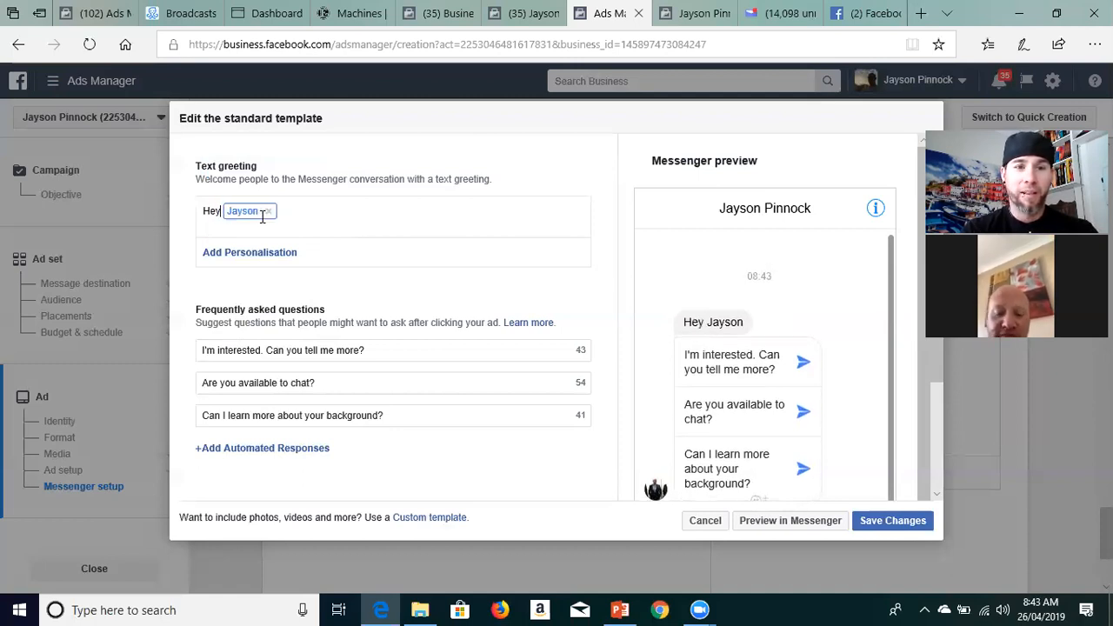
left_click(293, 211)
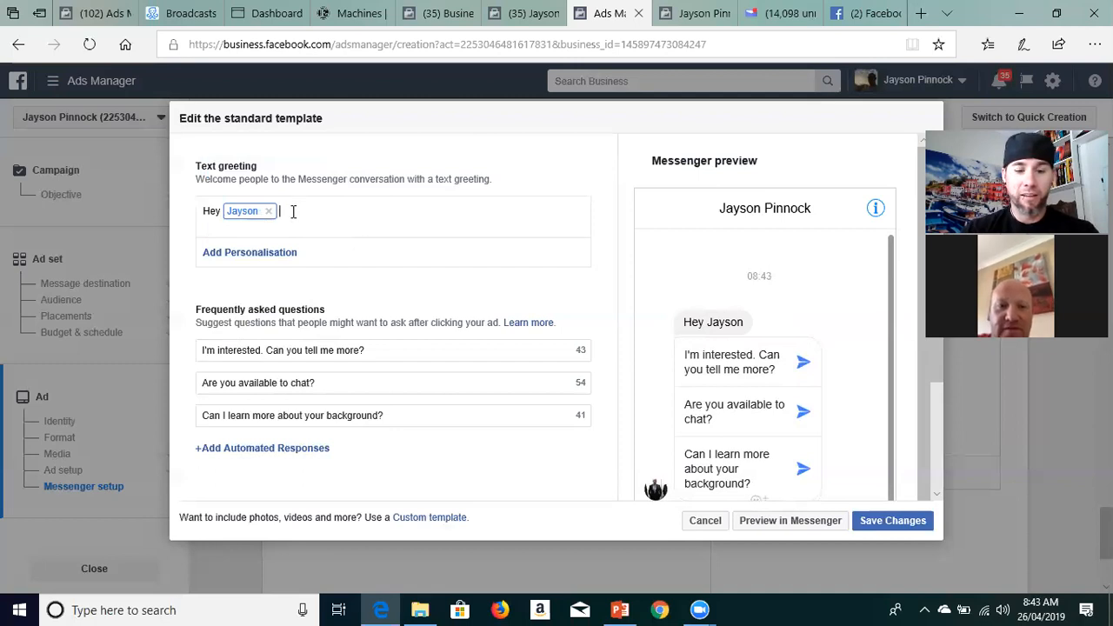
type("!")
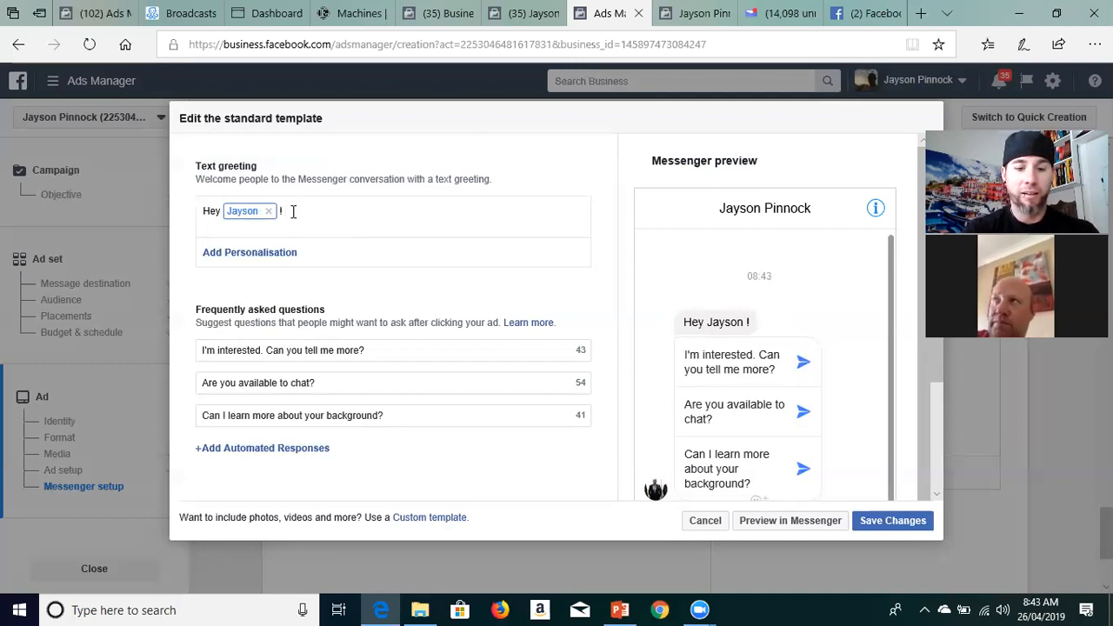
type(" How")
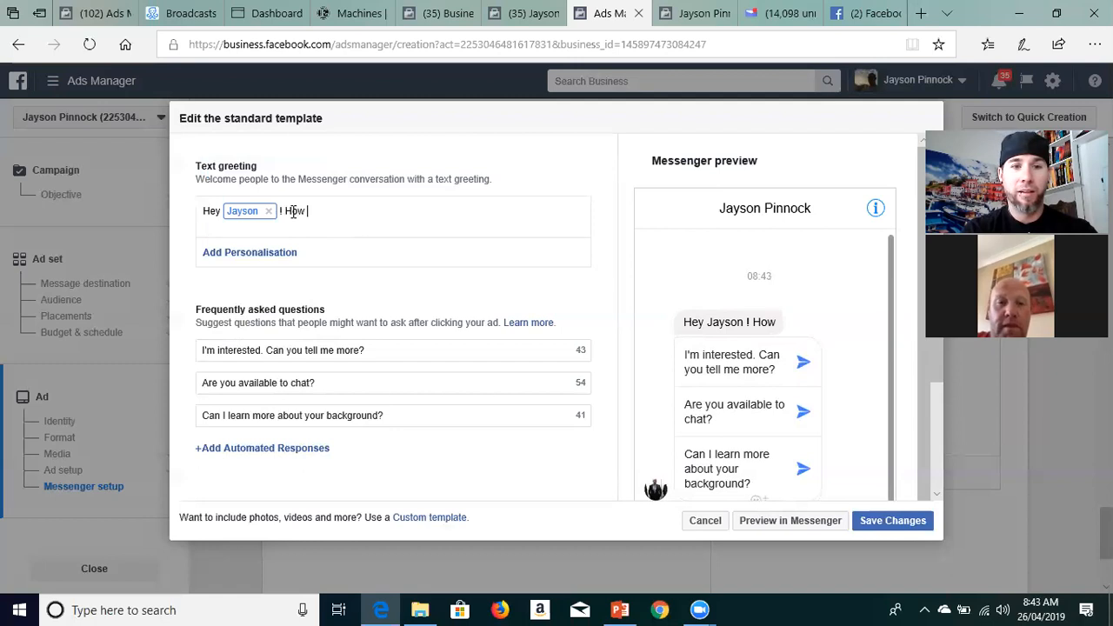
type(" are ")
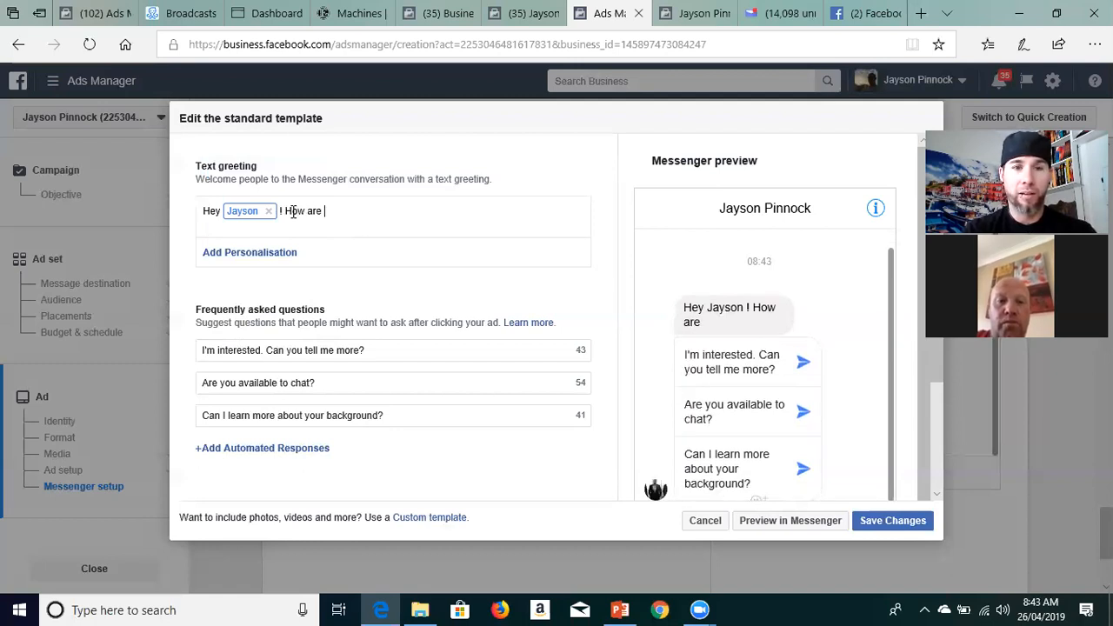
type("oyu?")
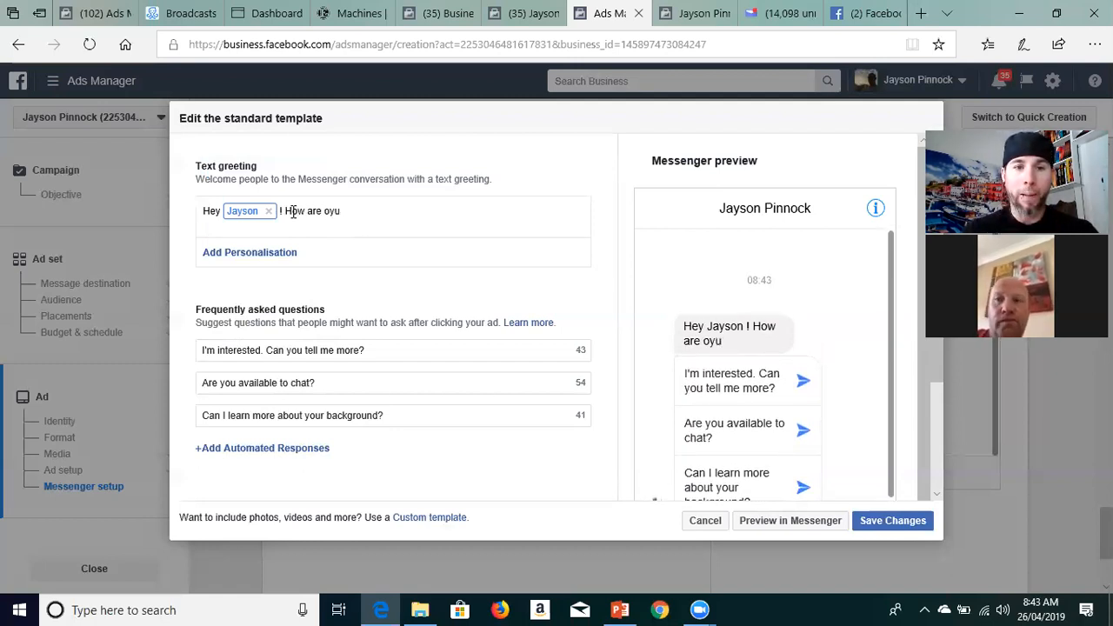
key("BackSpace")
key("BackSpace")
key("BackSpace")
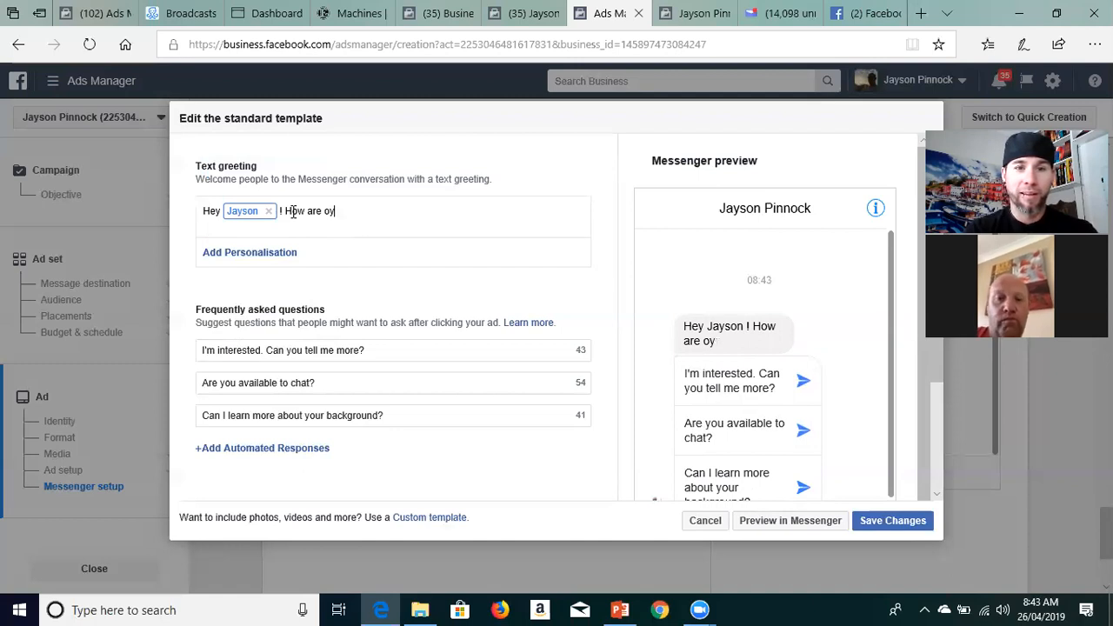
key("BackSpace")
type("you?")
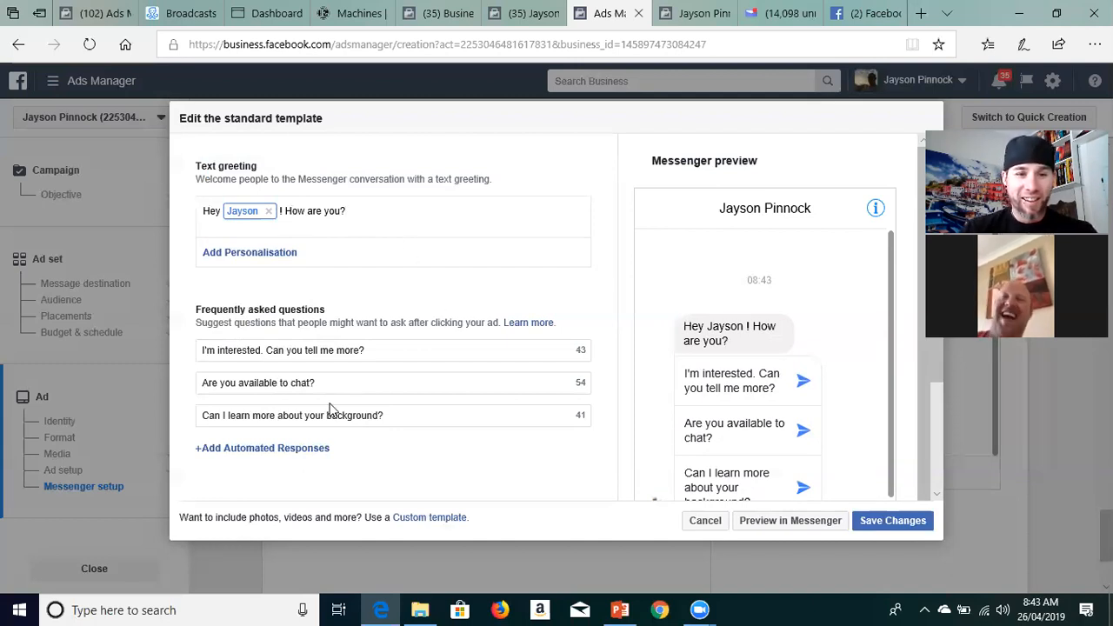
Clear the first frequently asked question, "I'm interested. Can you tell me more?"
left_click(329, 349)
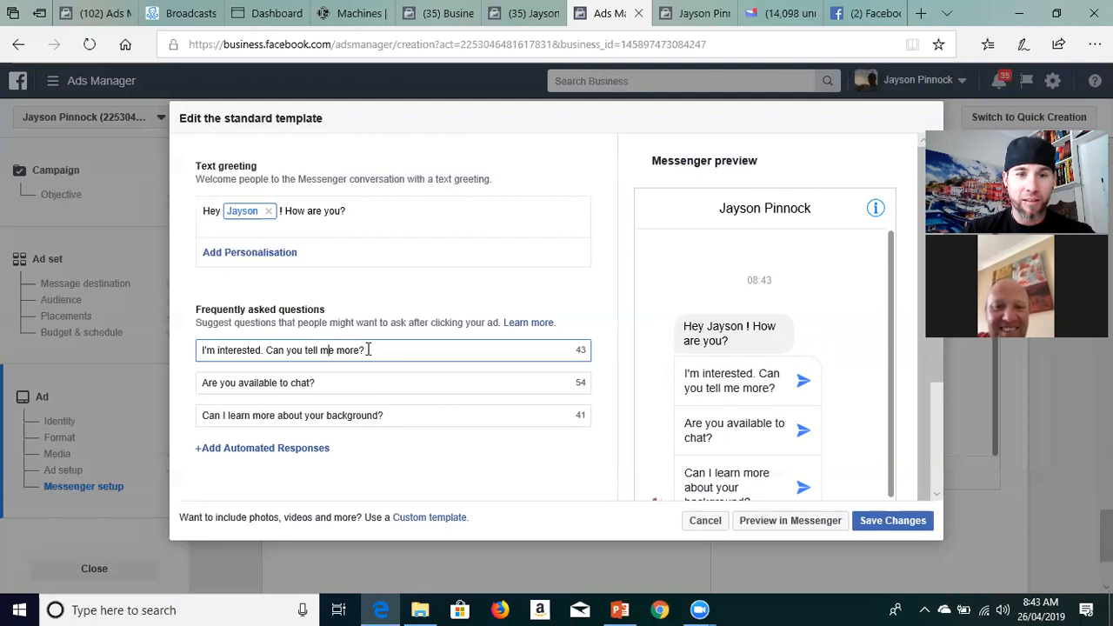
key("BackSpace")
key("BackSpace")
key("BackSpace")
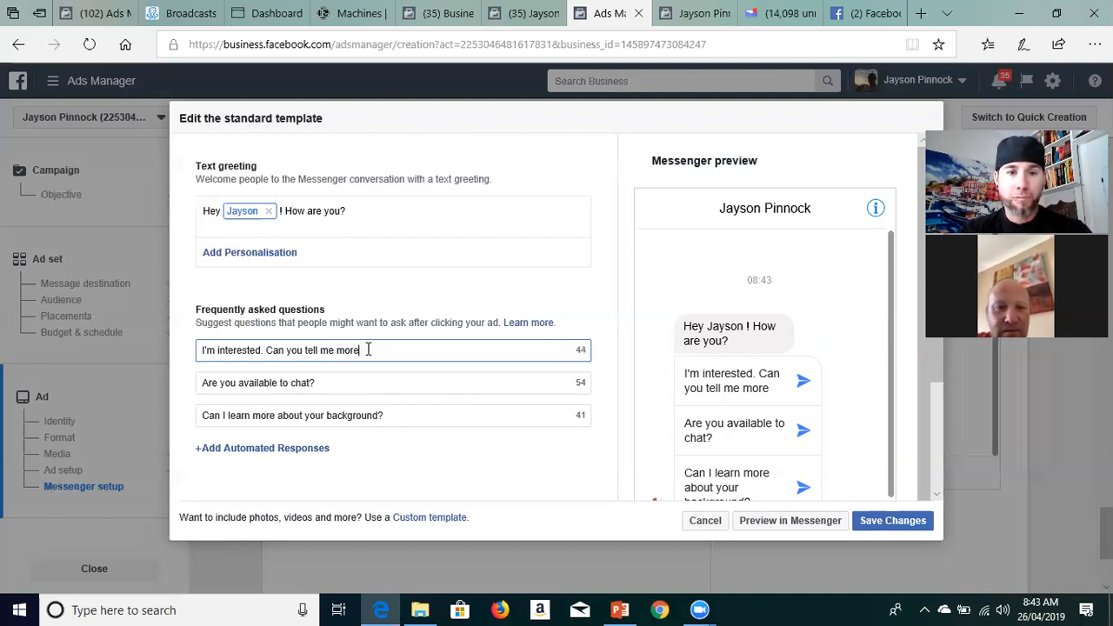
key("BackSpace")
key("BackSpace")
key("BackSpace")
key("BackSpace")
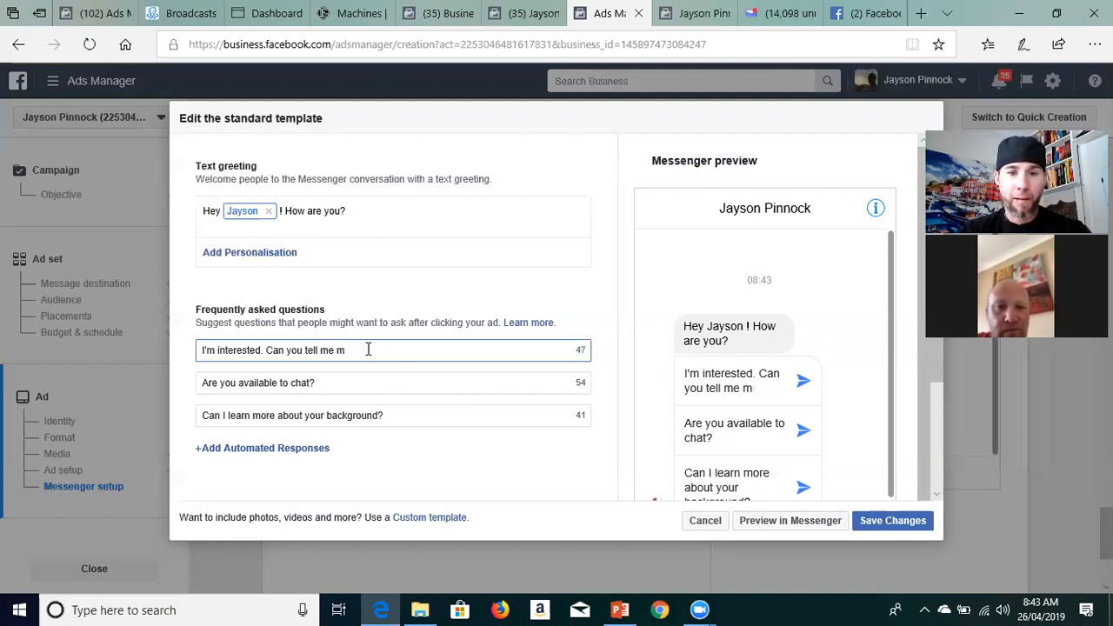
key("BackSpace")
key("BackSpace")
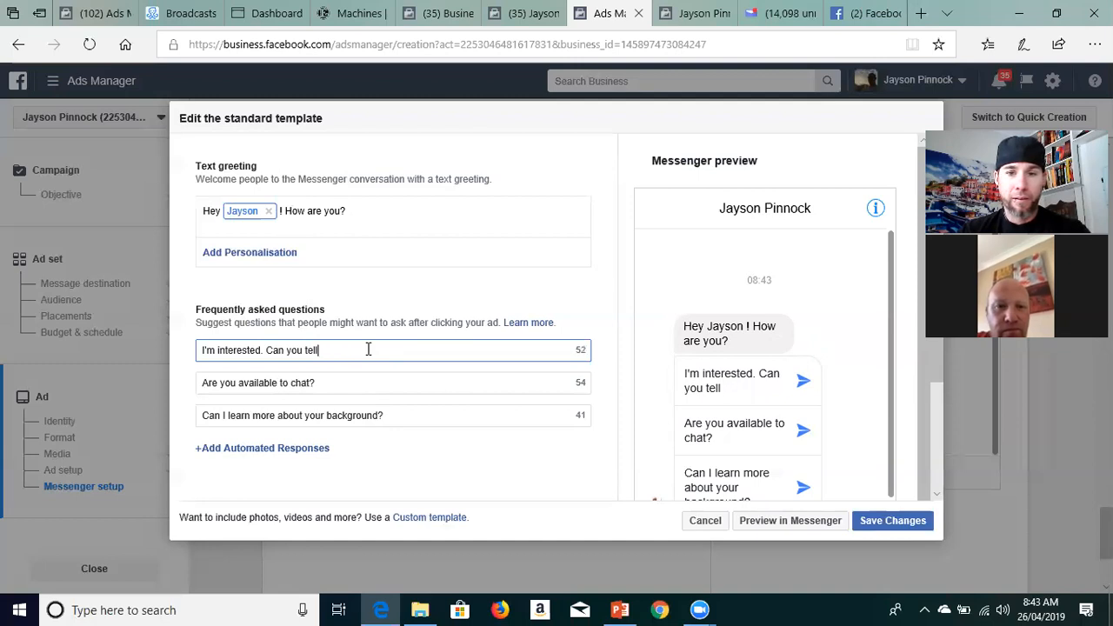
key("BackSpace")
key("BackSpace")
key("BackSpace")
key("BackSpace")
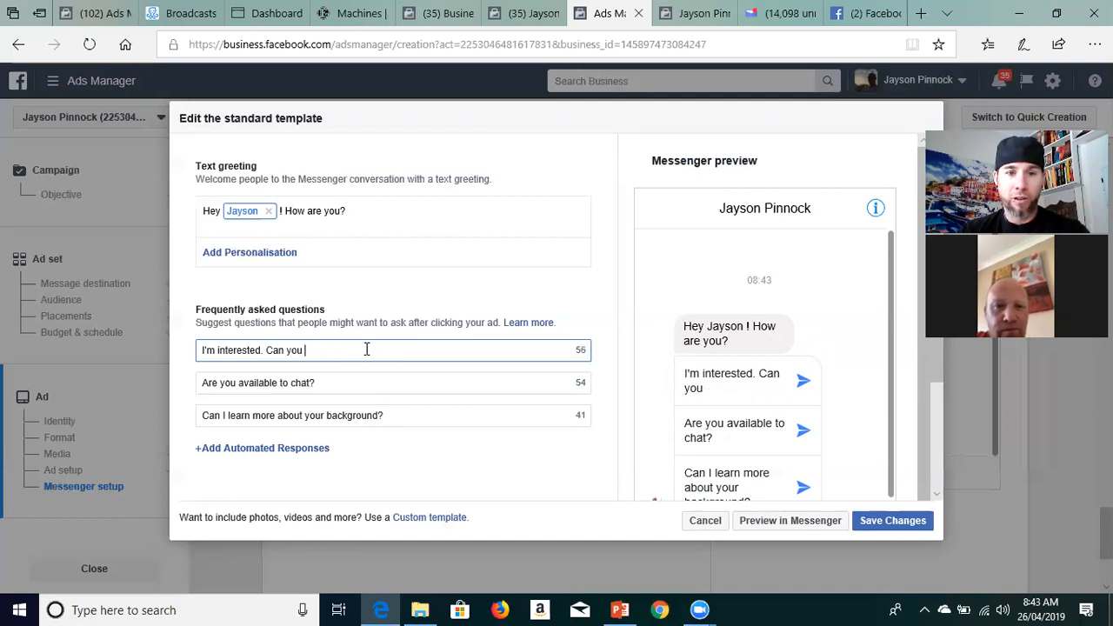
key("BackSpace")
key("BackSpace")
key("BackSpace")
key("BackSpace")
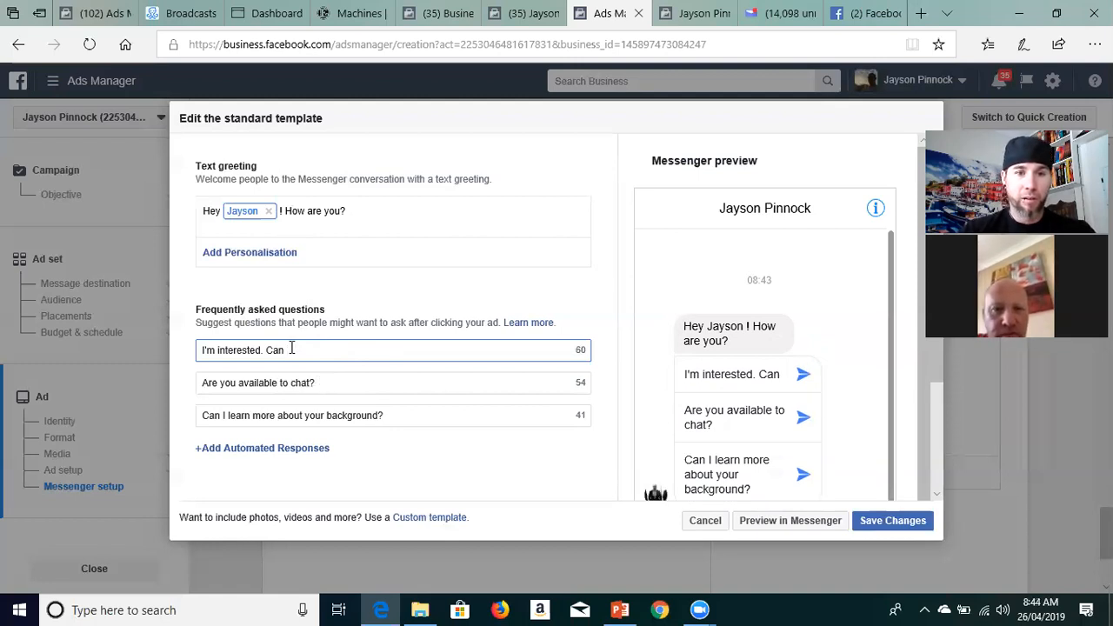
key("BackSpace")
key("BackSpace")
key("BackSpace")
key("BackSpace")
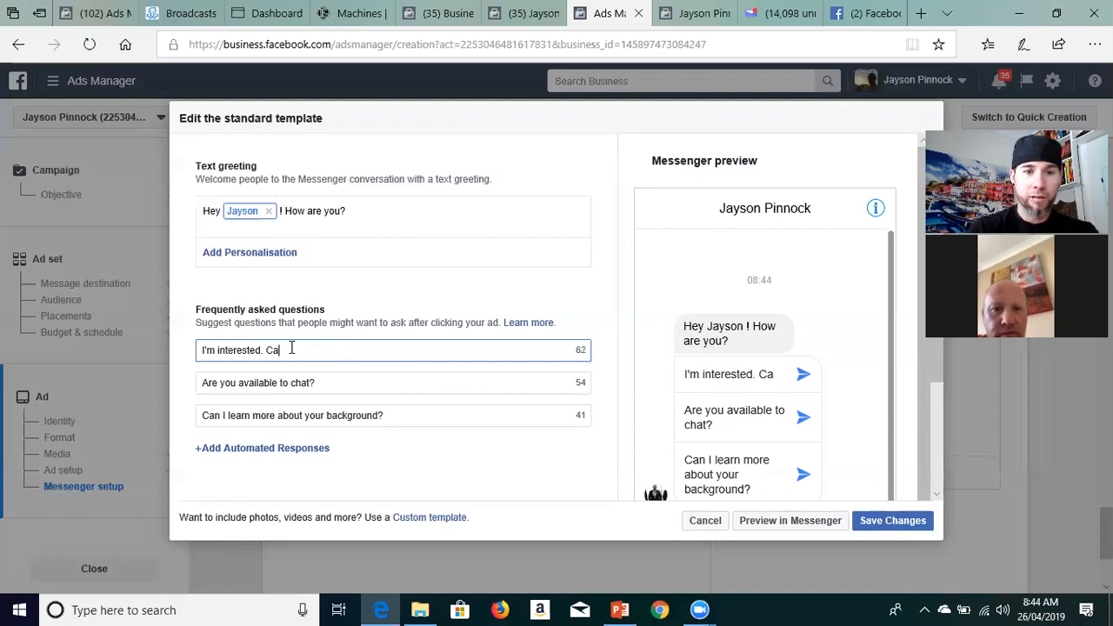
key("BackSpace")
key("BackSpace")
key("BackSpace")
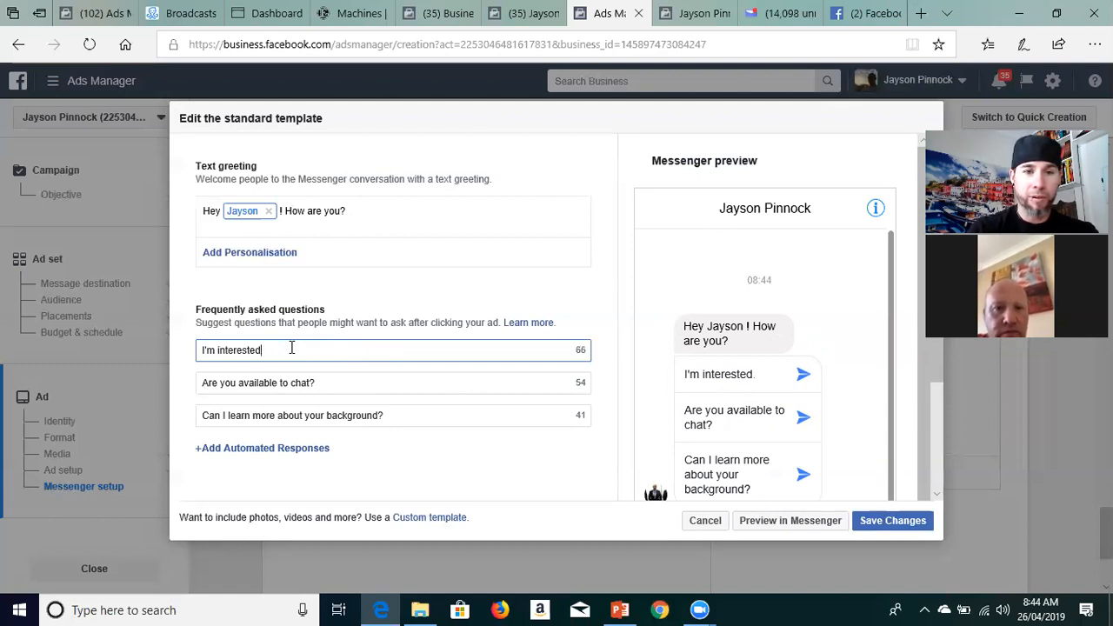
key("BackSpace")
key("BackSpace")
key("BackSpace")
key("BackSpace")
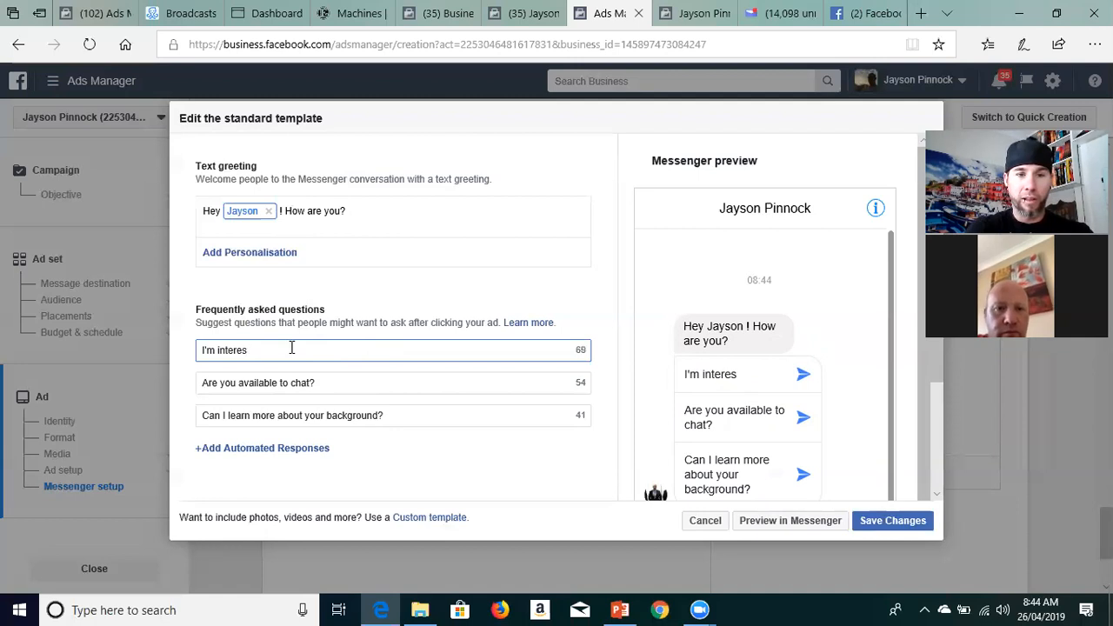
key("BackSpace")
key("BackSpace")
key("BackSpace")
key("BackSpace")
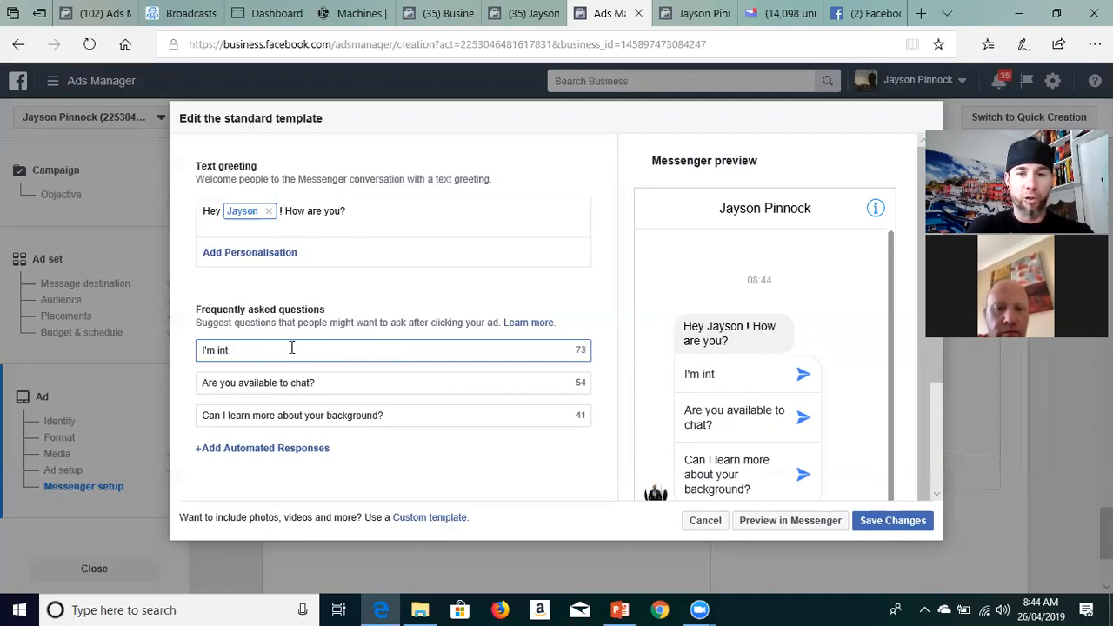
key("BackSpace")
key("BackSpace")
key("BackSpace")
key("BackSpace")
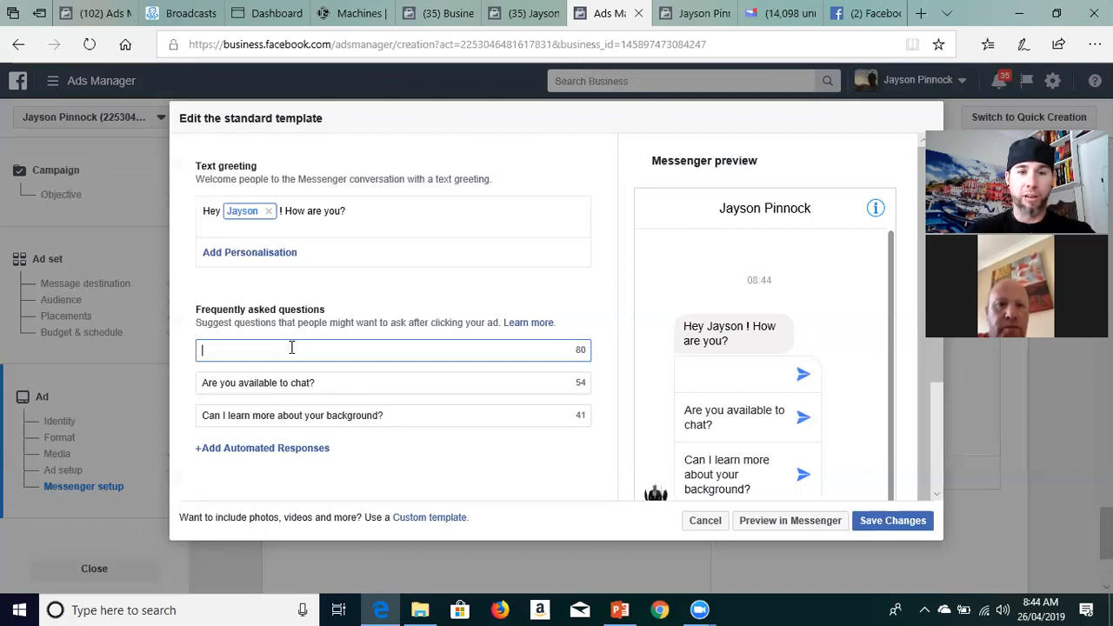
Clear the second frequently asked question, "Are you available to chat?"
left_click(321, 382)
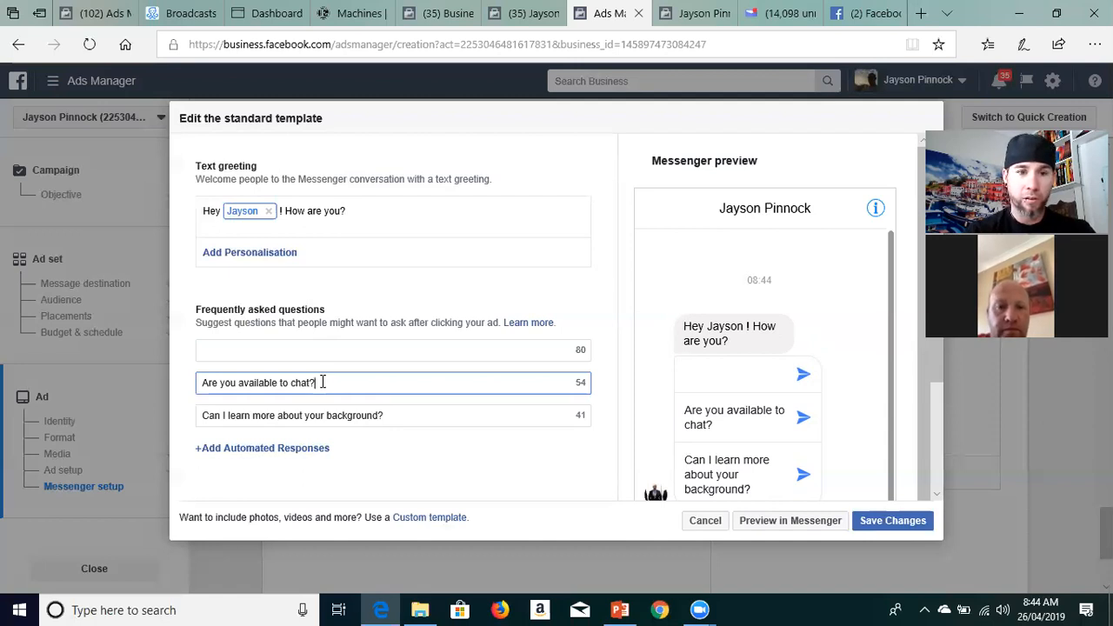
key("BackSpace")
key("BackSpace")
key("BackSpace")
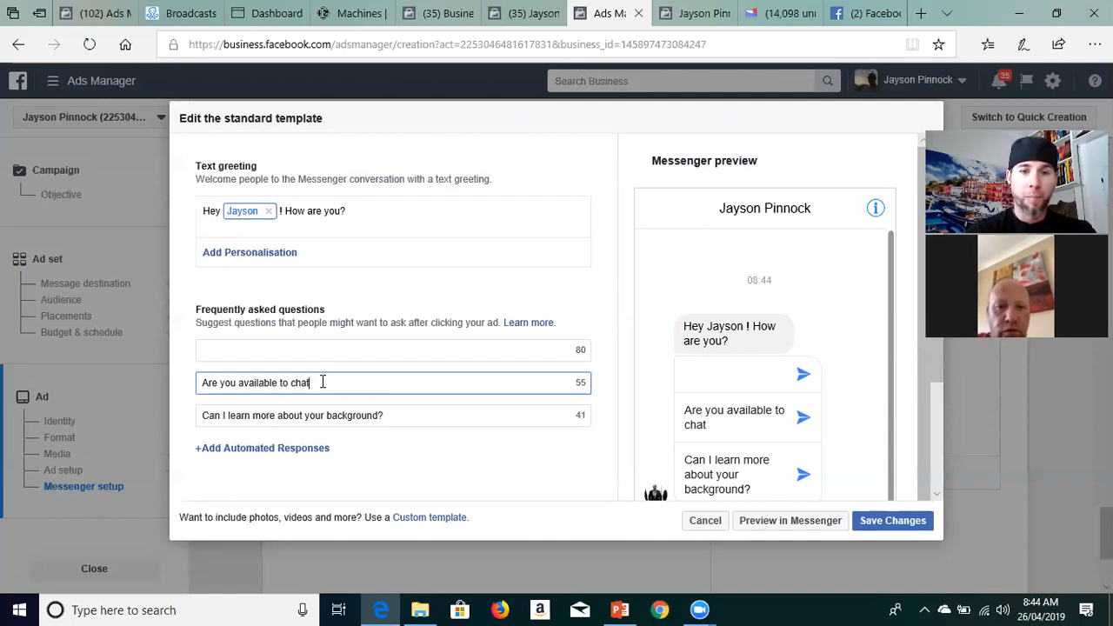
key("BackSpace")
key("BackSpace")
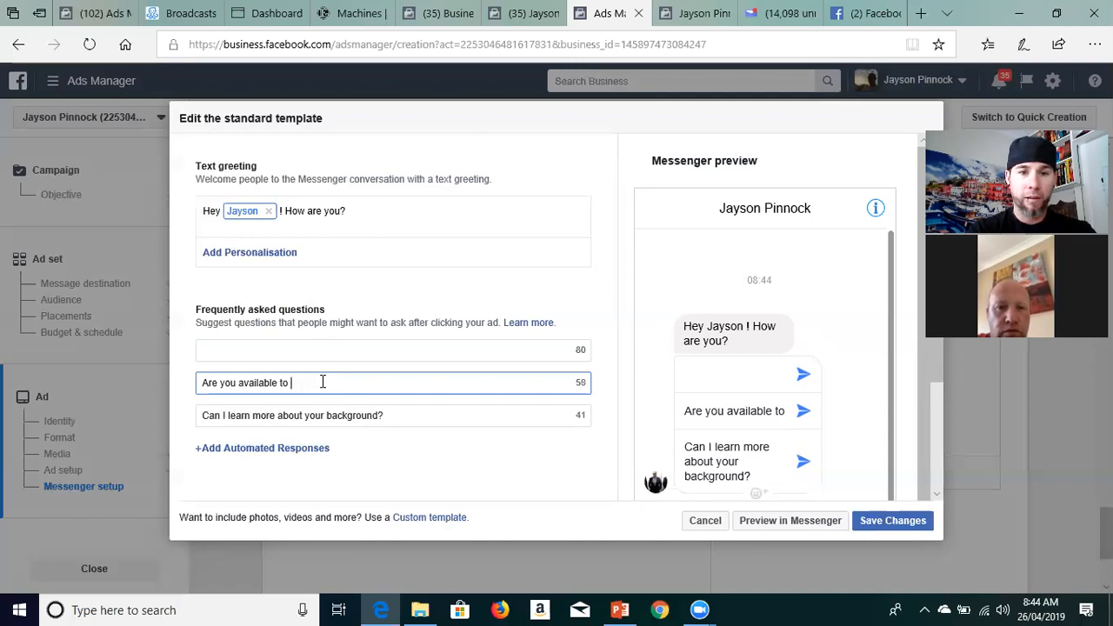
key("BackSpace")
key("BackSpace")
key("BackSpace")
key("BackSpace")
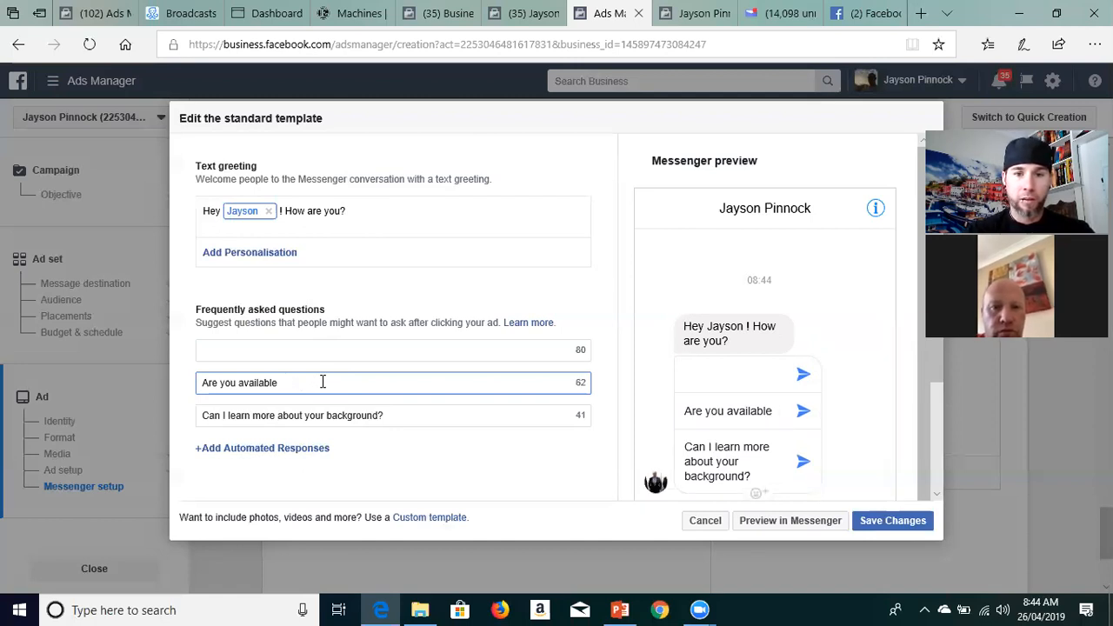
key("BackSpace")
key("BackSpace")
key("BackSpace")
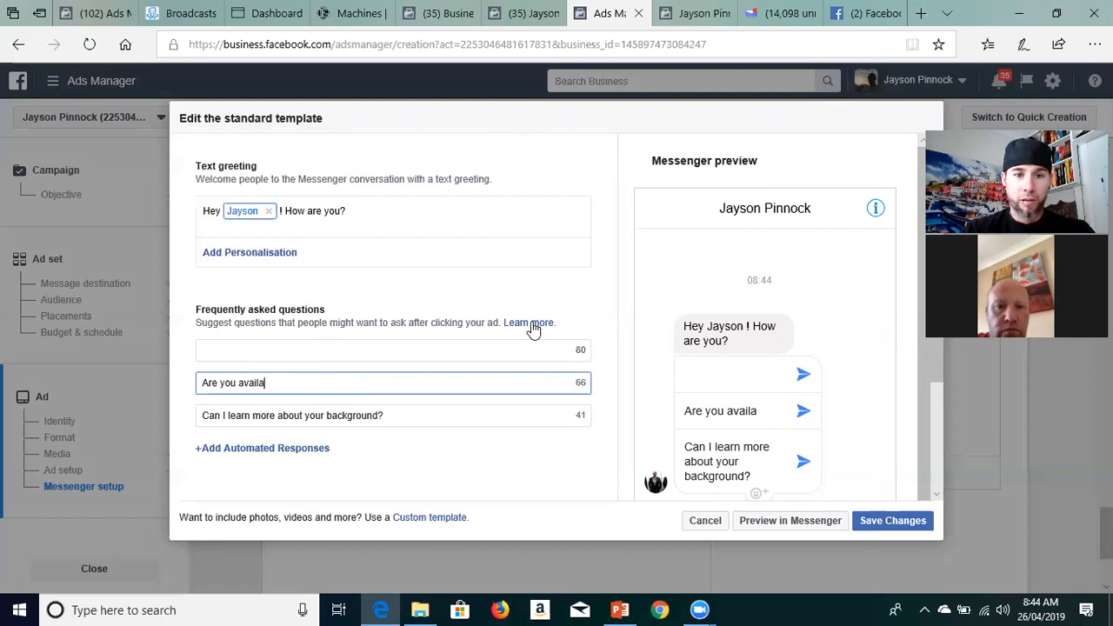
key("BackSpace")
key("BackSpace")
key("BackSpace")
key("BackSpace")
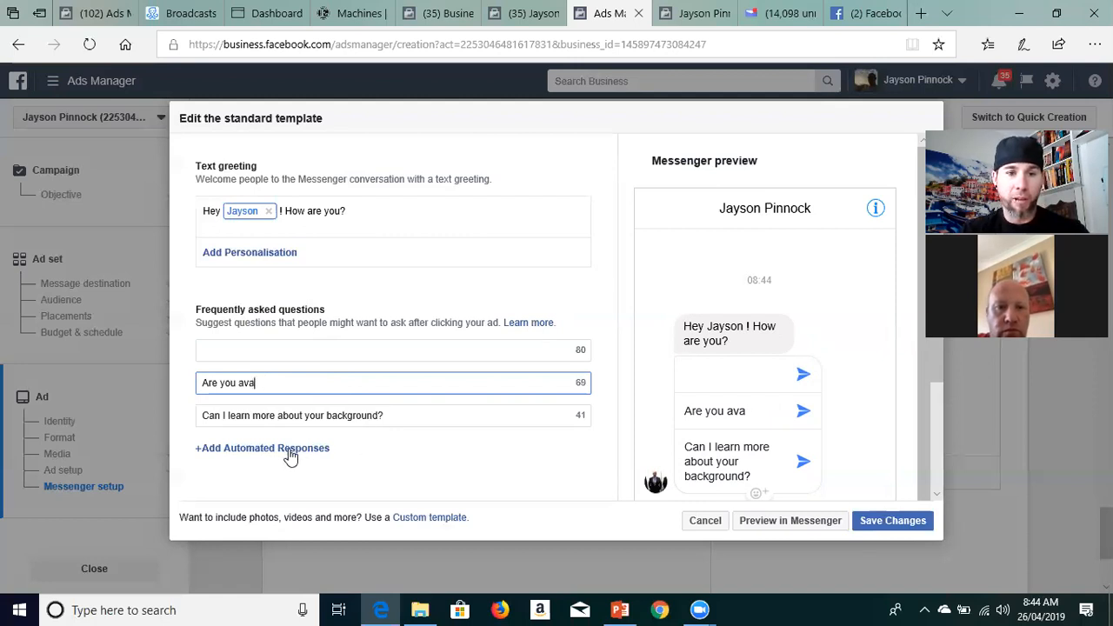
key("BackSpace")
key("BackSpace")
key("BackSpace")
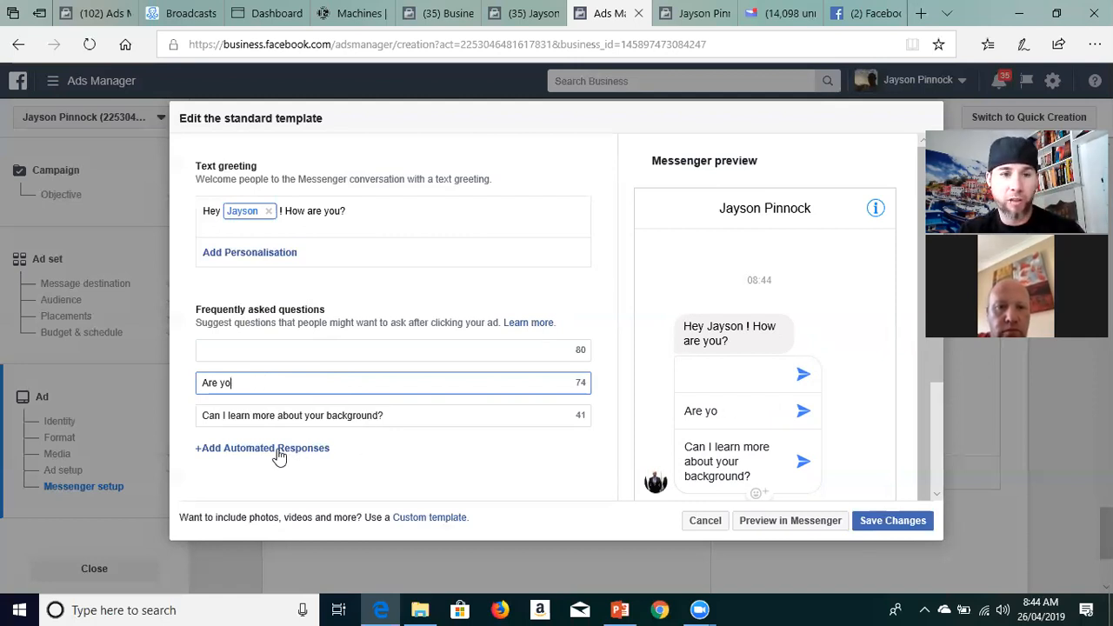
key("BackSpace")
key("BackSpace")
key("BackSpace")
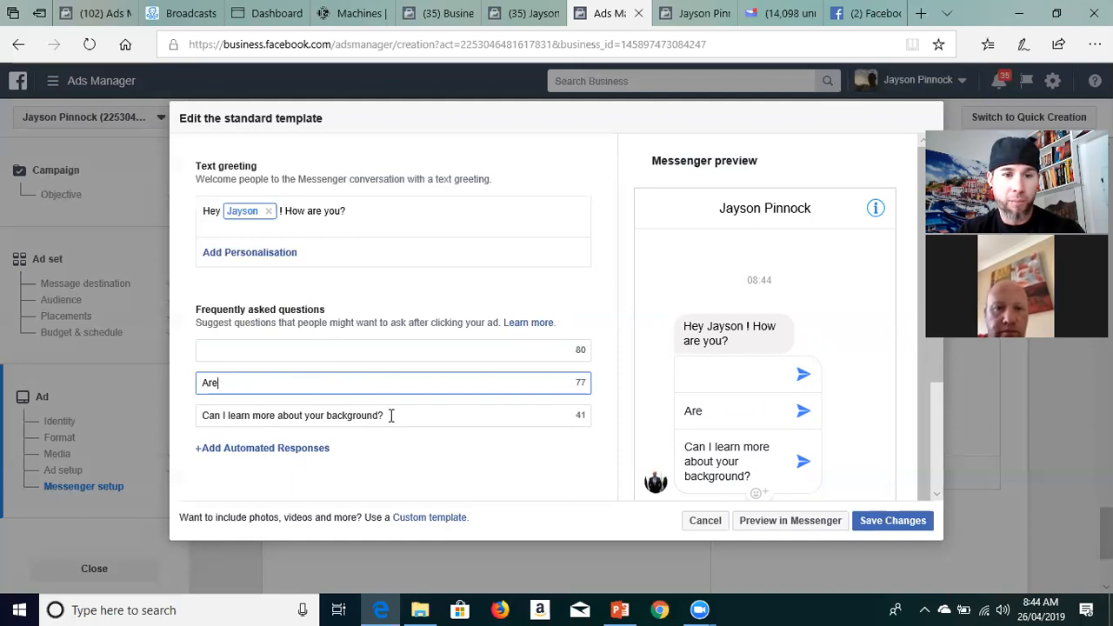
key("BackSpace")
key("BackSpace")
key("BackSpace")
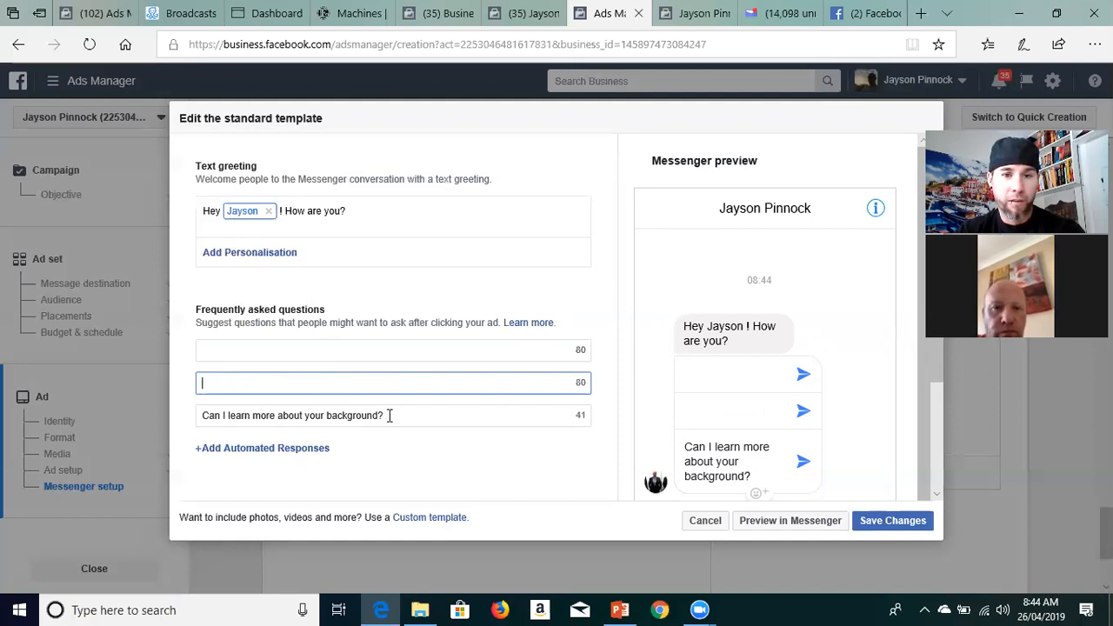
Clear the third frequently asked question, "Can I learn more about your background?"
left_click(388, 416)
key("BackSpace")
key("BackSpace")
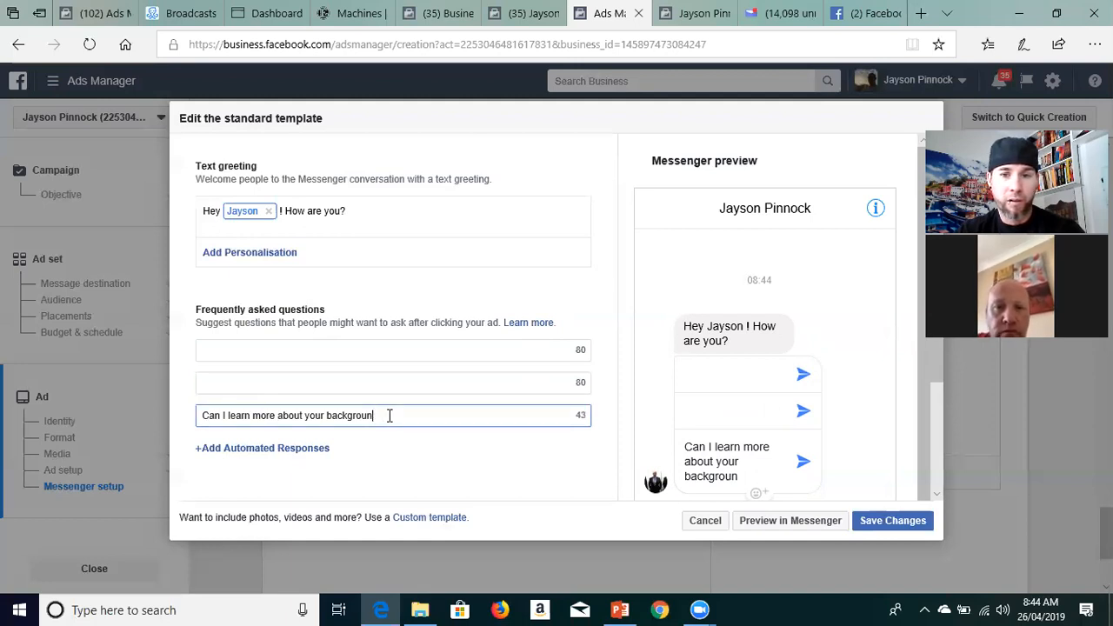
key("BackSpace")
key("BackSpace")
key("BackSpace")
key("BackSpace")
key("BackSpace")
key("BackSpace")
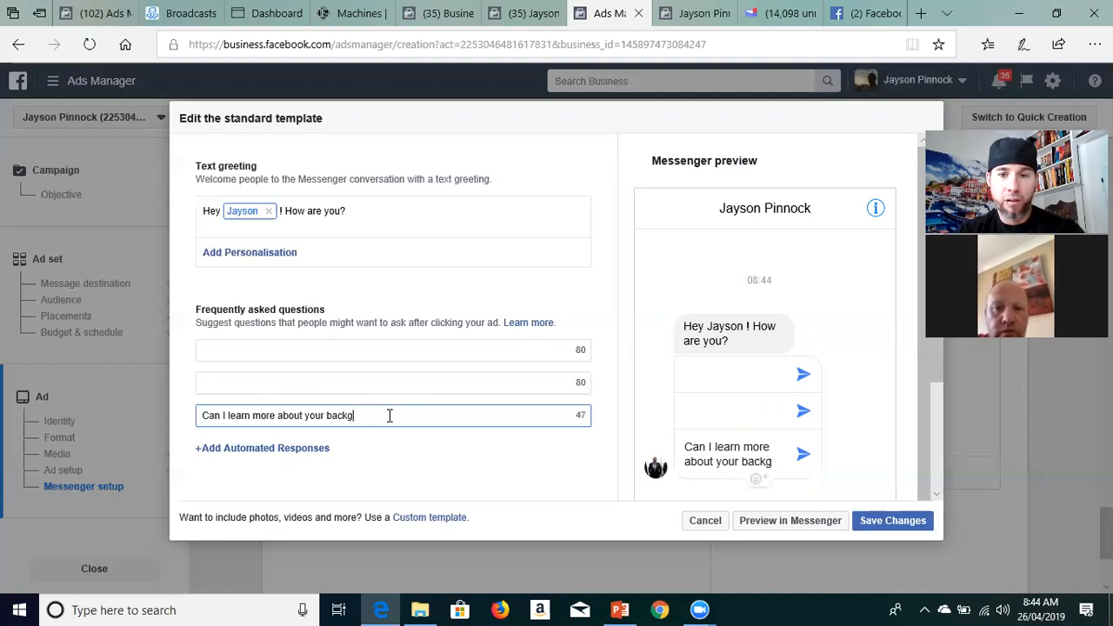
key("BackSpace")
key("BackSpace")
key("BackSpace")
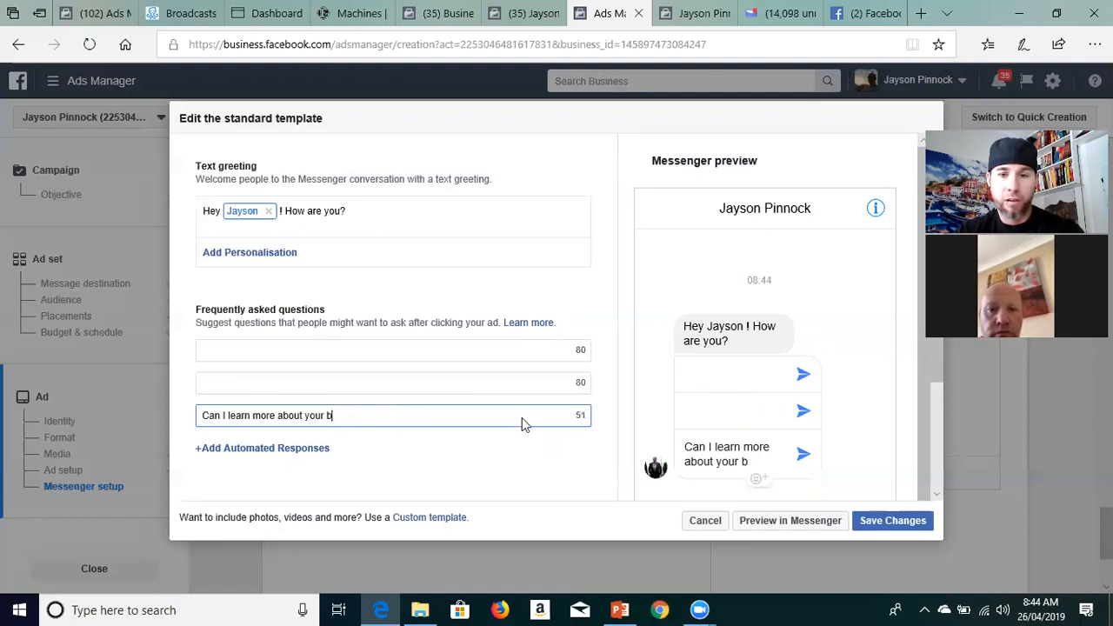
key("BackSpace")
key("BackSpace")
key("BackSpace")
key("BackSpace")
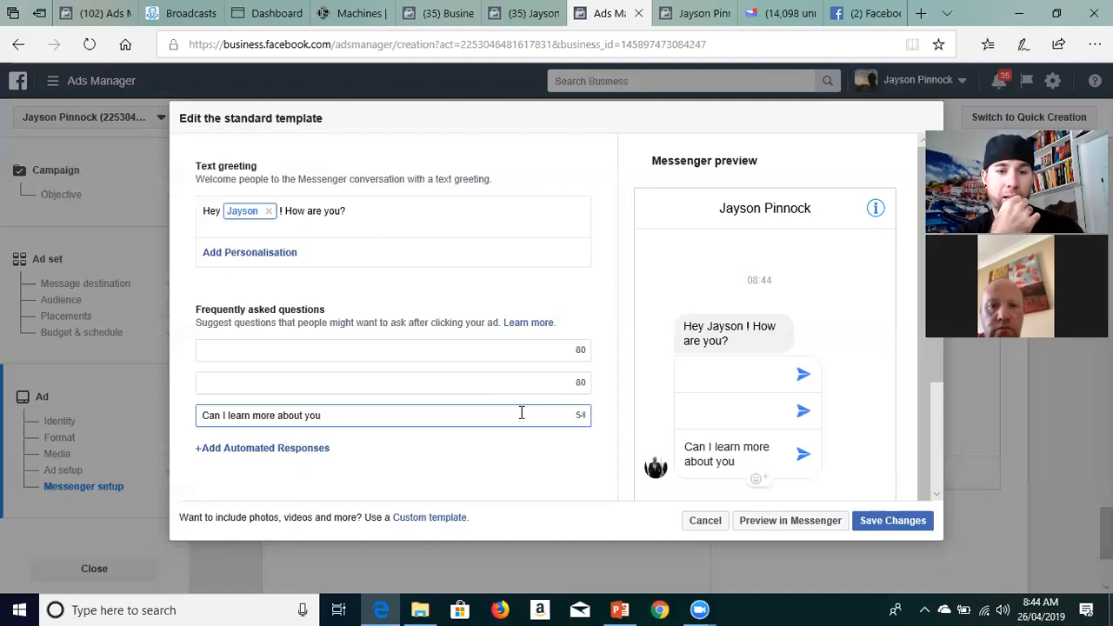
key("BackSpace")
key("BackSpace")
key("BackSpace")
key("BackSpace")
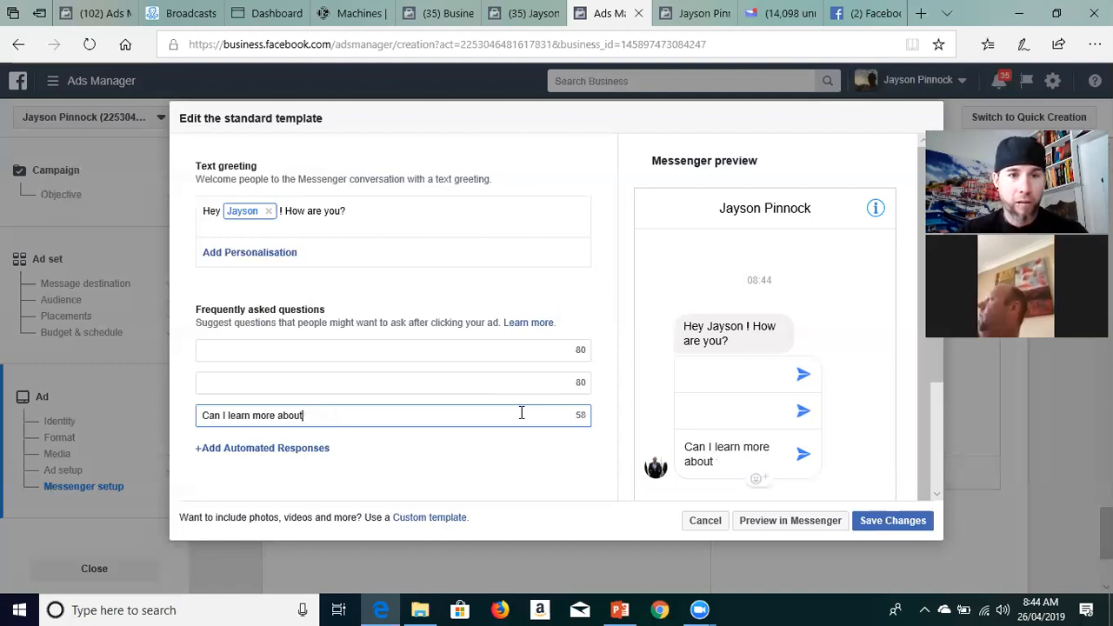
key("BackSpace")
key("BackSpace")
key("BackSpace")
key("BackSpace")
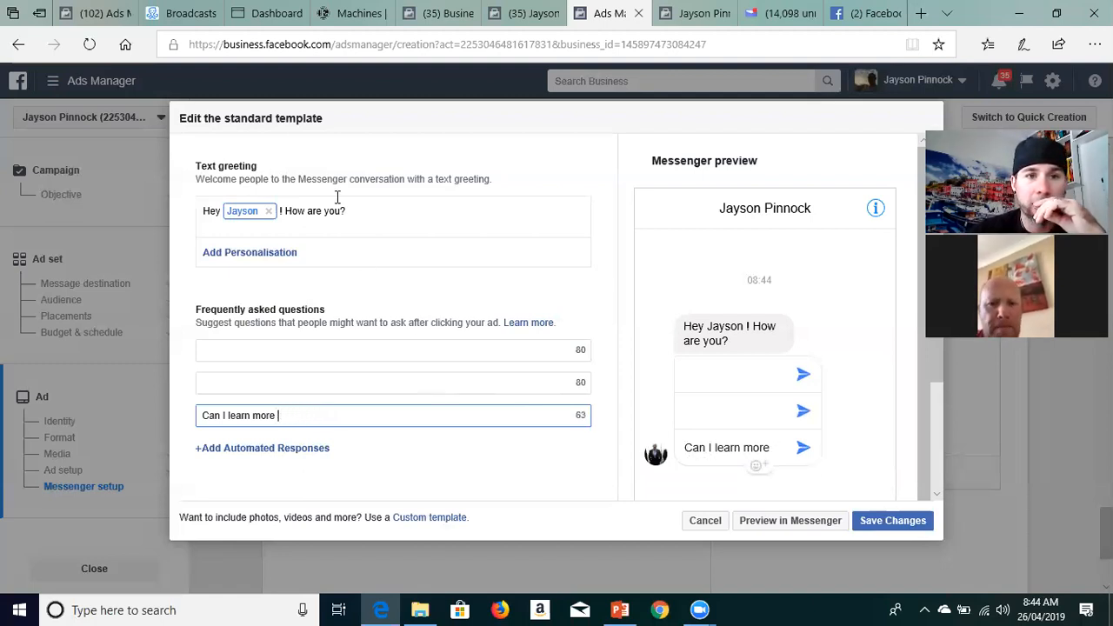
key("BackSpace")
key("BackSpace")
key("BackSpace")
key("BackSpace")
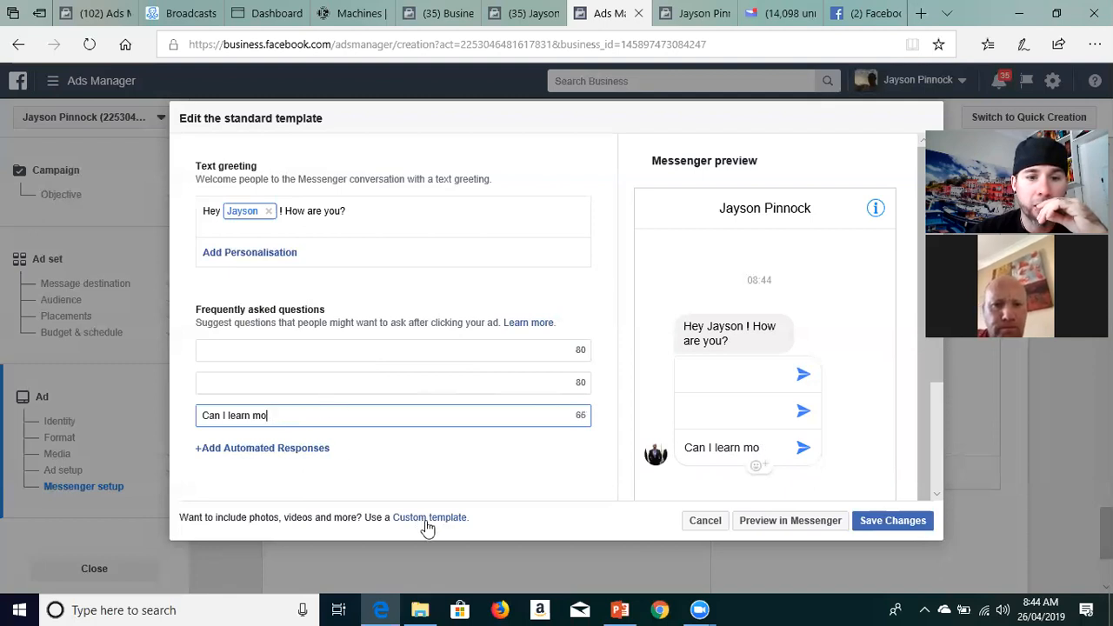
key("BackSpace")
key("BackSpace")
key("BackSpace")
key("BackSpace")
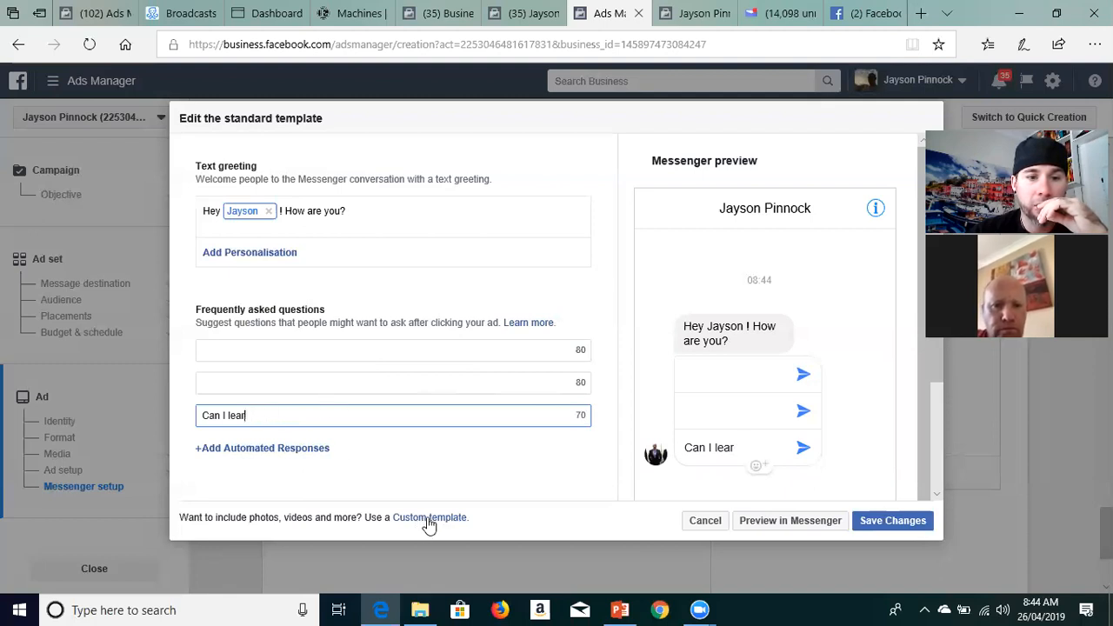
key("BackSpace")
key("BackSpace")
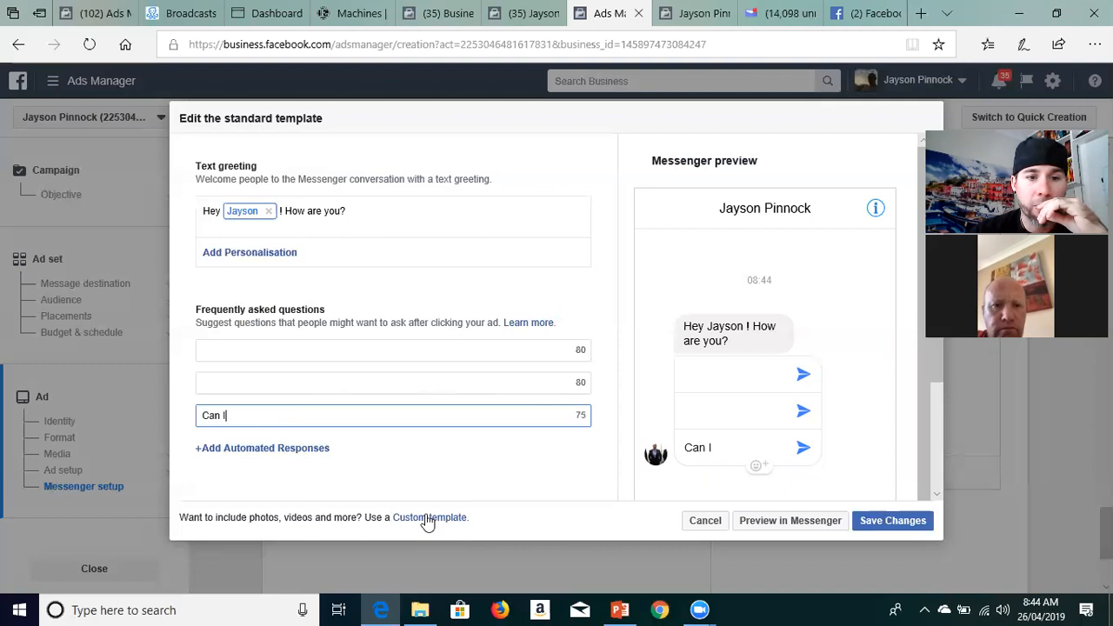
key("BackSpace")
key("BackSpace")
key("BackSpace")
key("BackSpace")
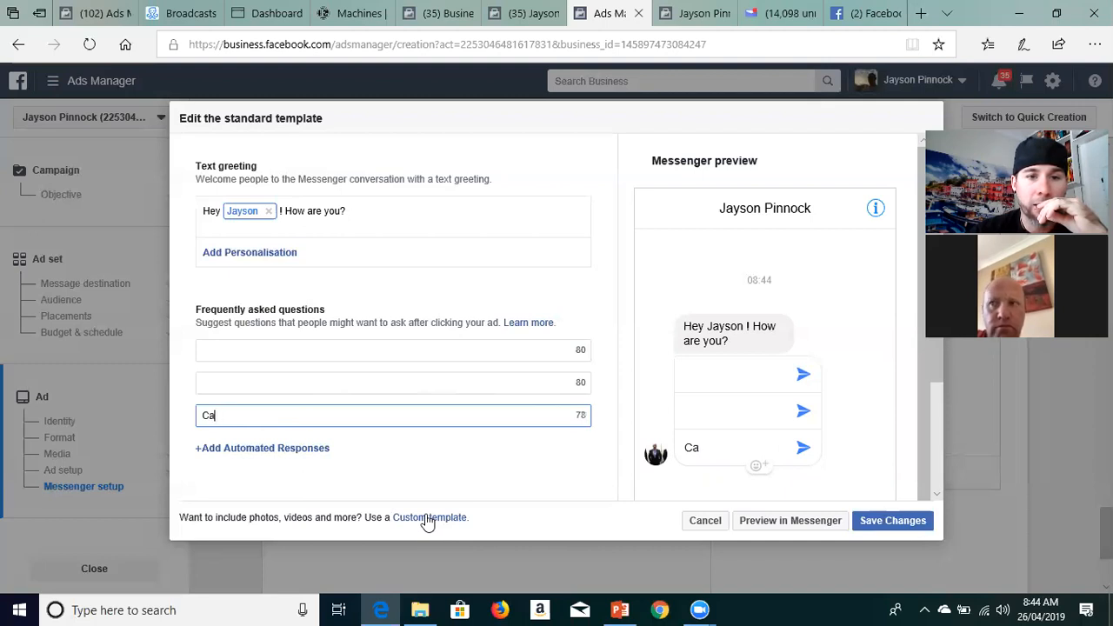
key("BackSpace")
Switch from the standard template to a custom template, discarding the changes, and remove its frequently asked questions customer action
key("Escape")
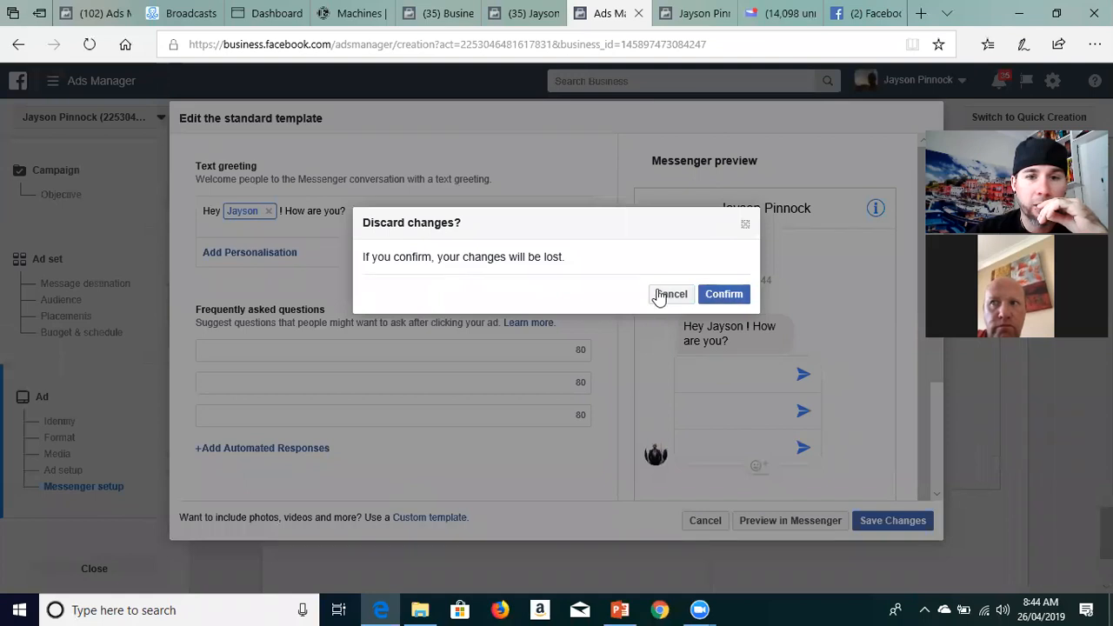
left_click(721, 295)
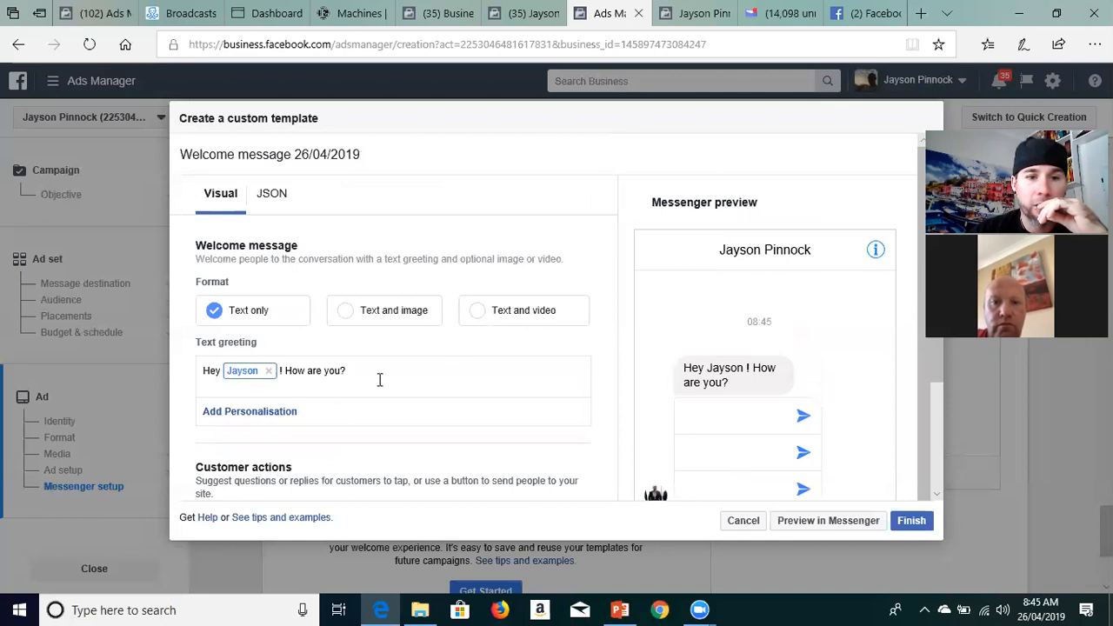
scroll(378, 385, "down", 3)
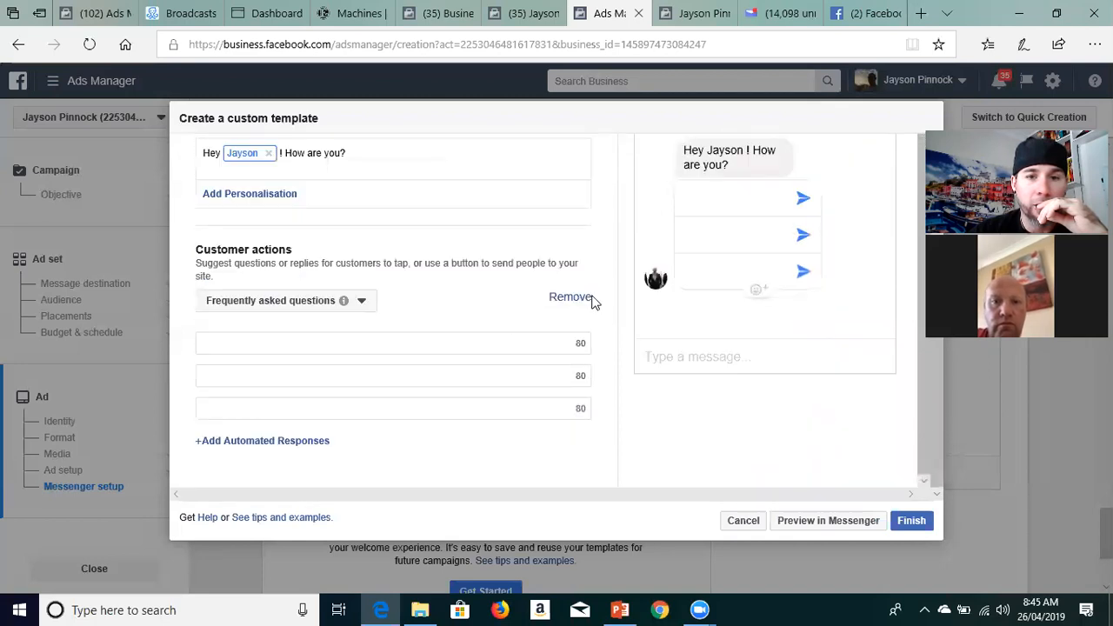
left_click(569, 298)
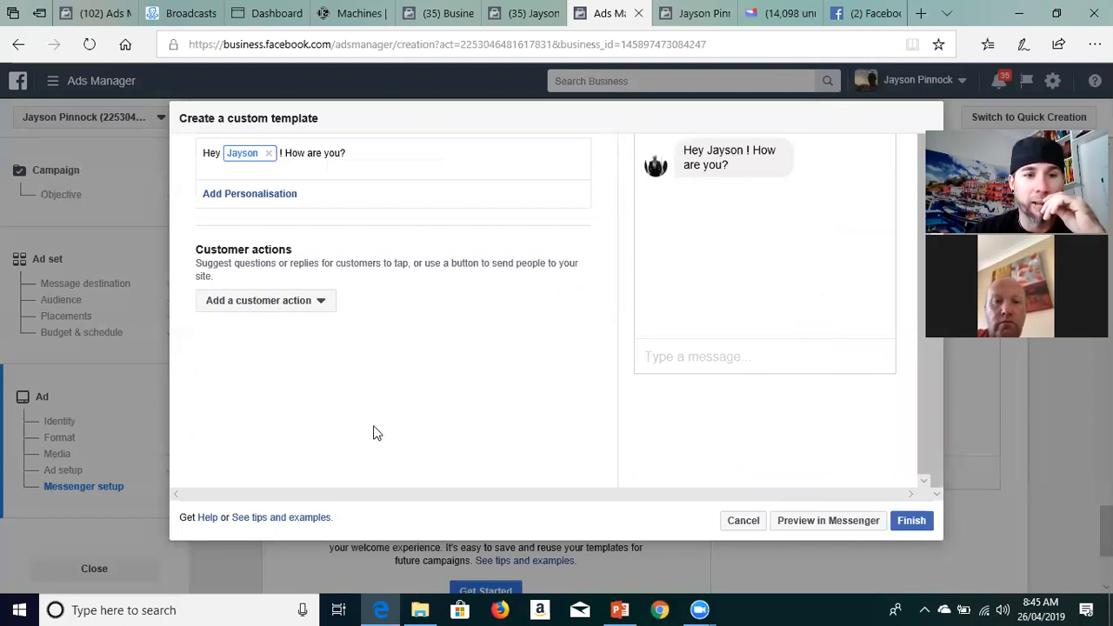
scroll(469, 261, "up", 3)
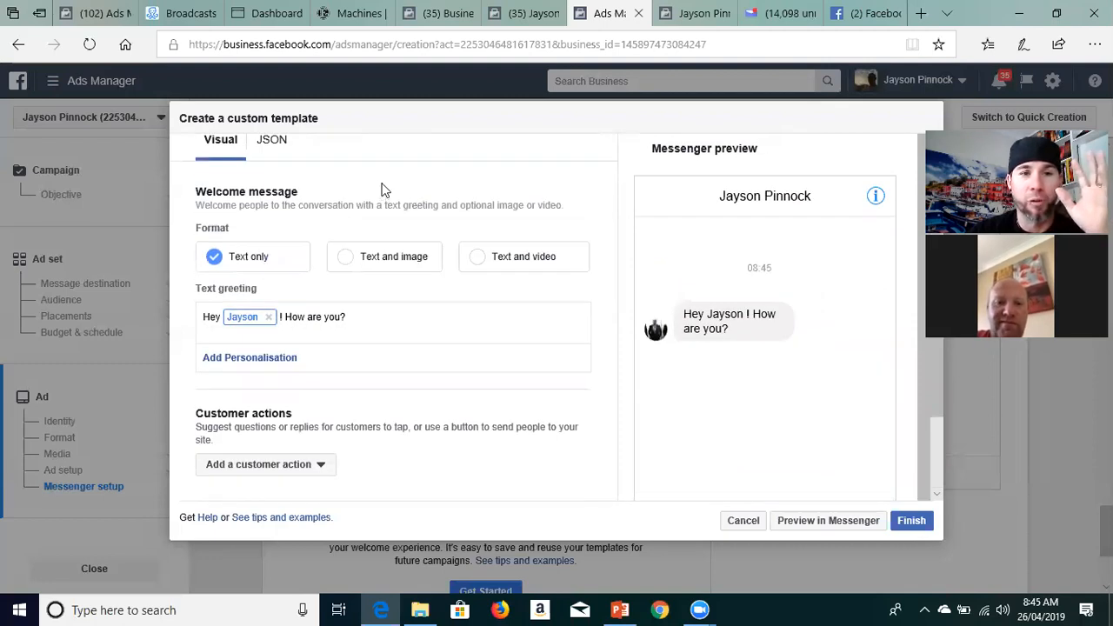
scroll(386, 176, "down", 1)
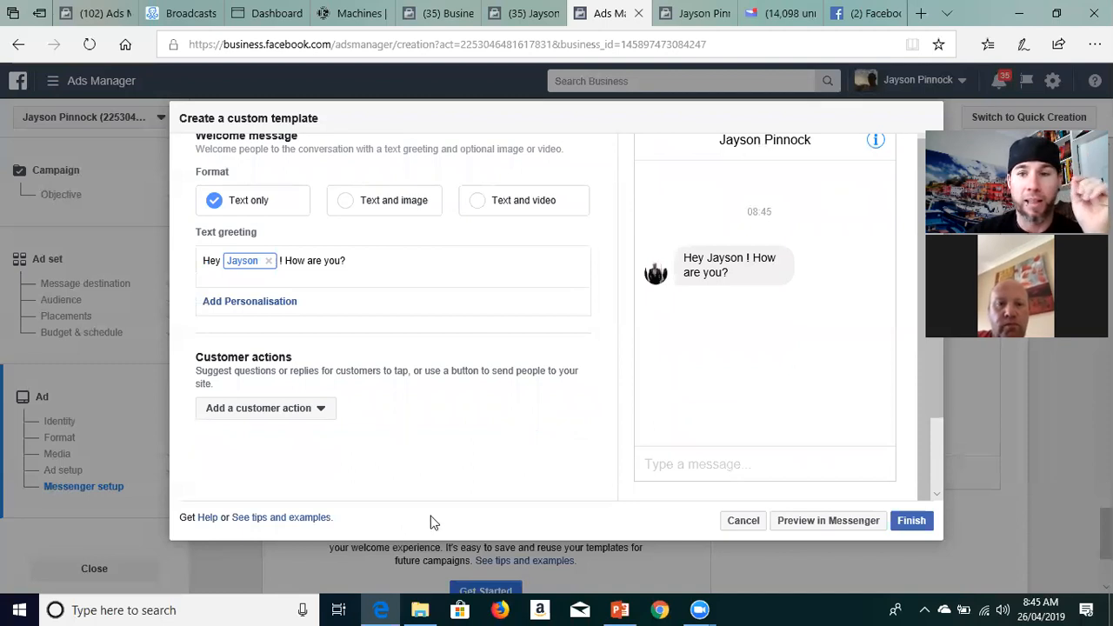
scroll(430, 449, "up", 2)
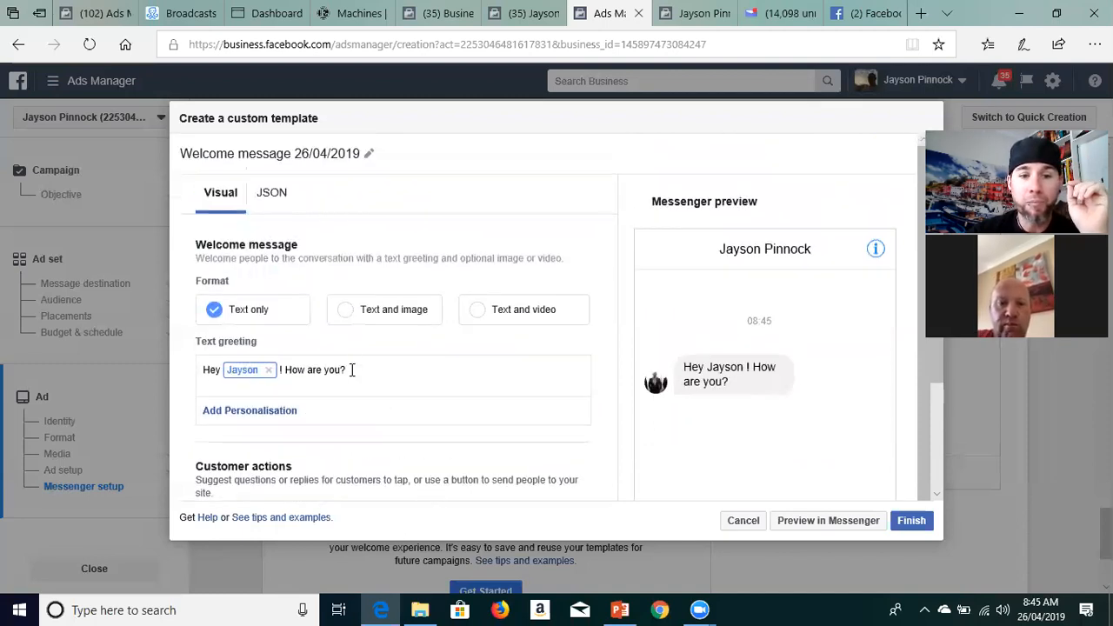
scroll(341, 442, "down", 1)
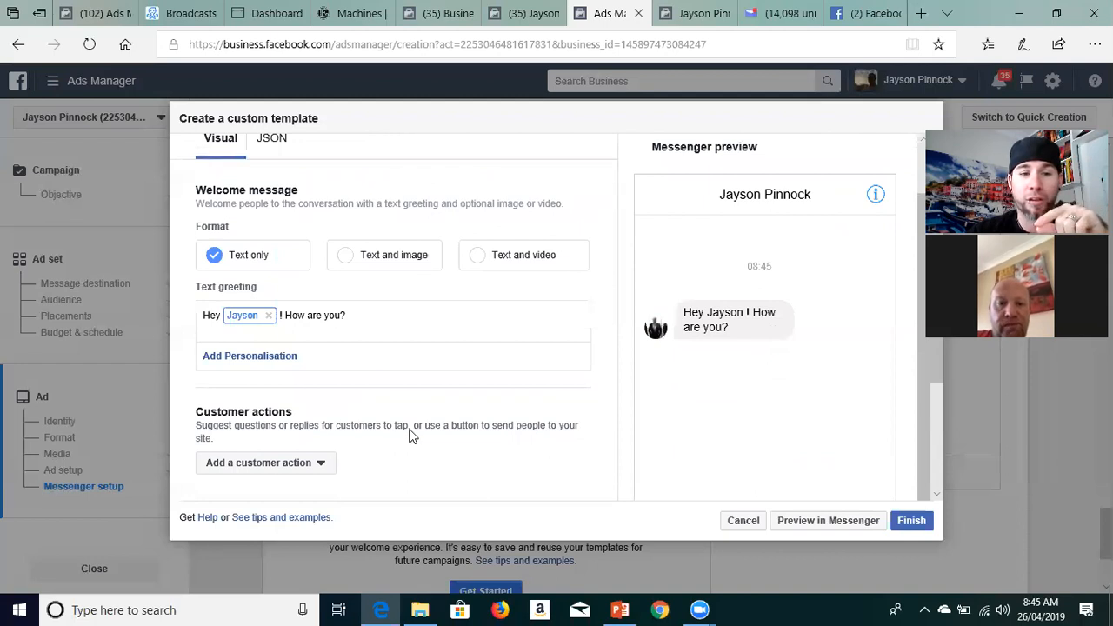
scroll(770, 373, "down", 1)
scroll(755, 391, "up", 2)
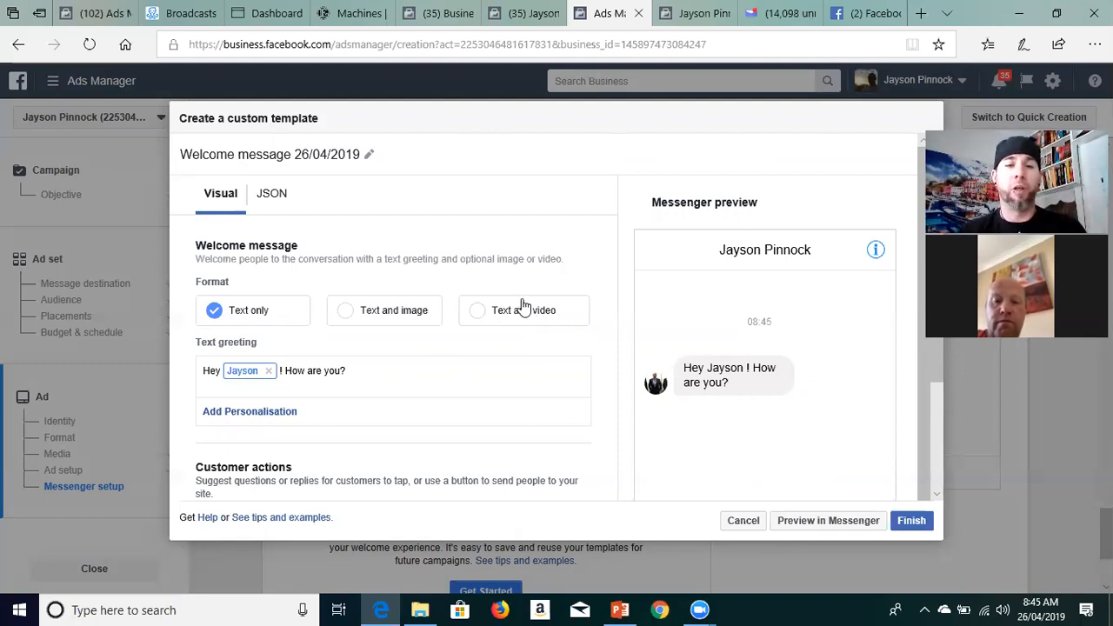
View the custom template as JSON, return to the visual editor and remove the frequently asked questions customer action
left_click(272, 200)
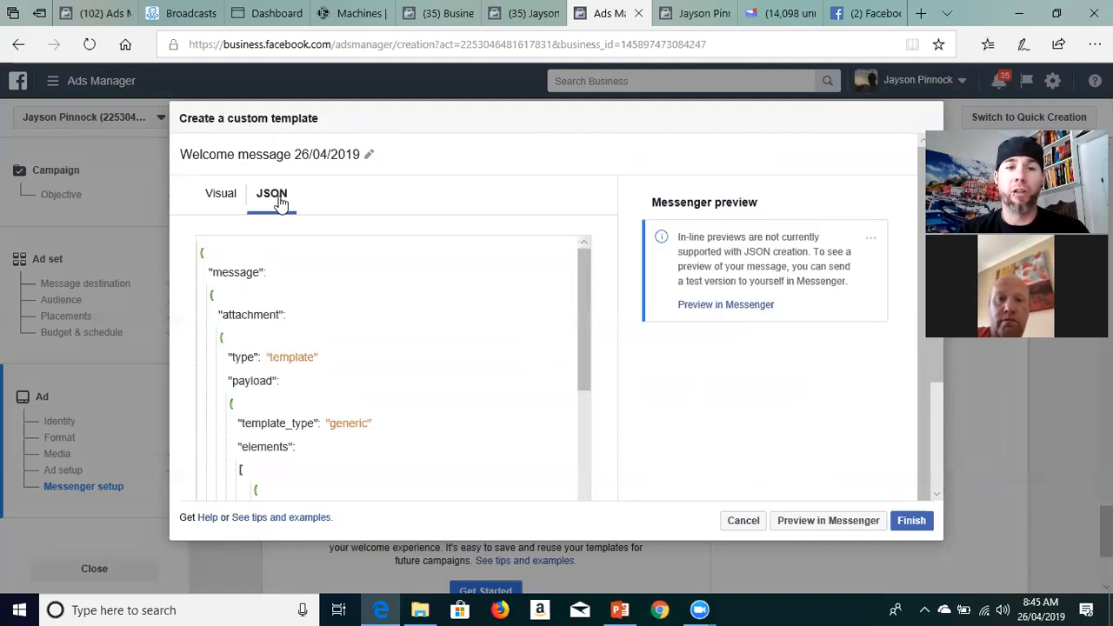
left_click(218, 202)
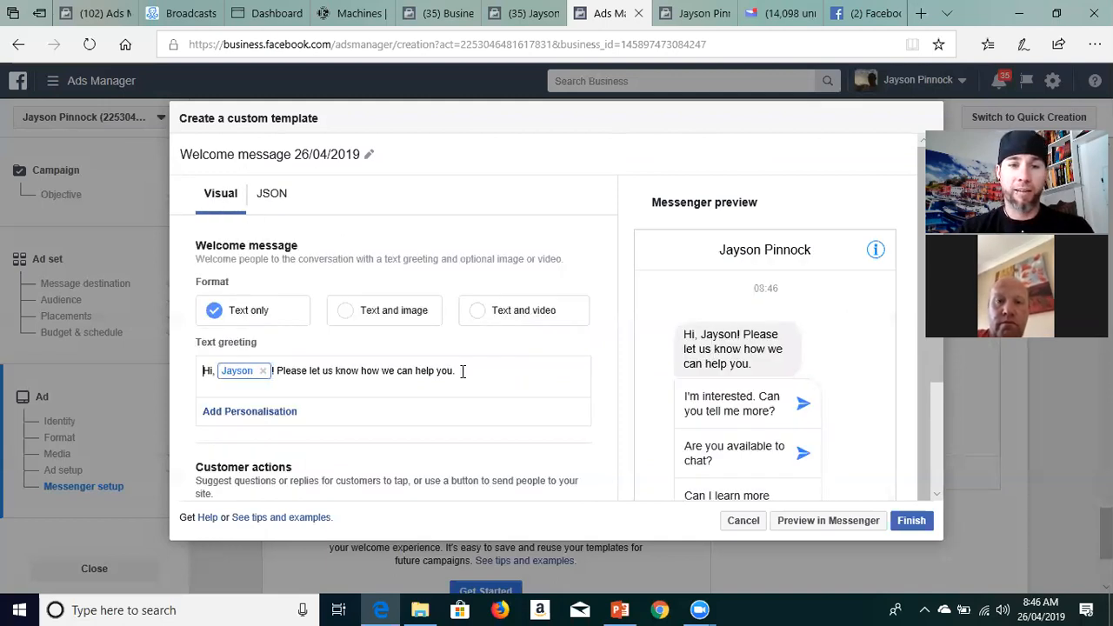
scroll(457, 384, "down", 3)
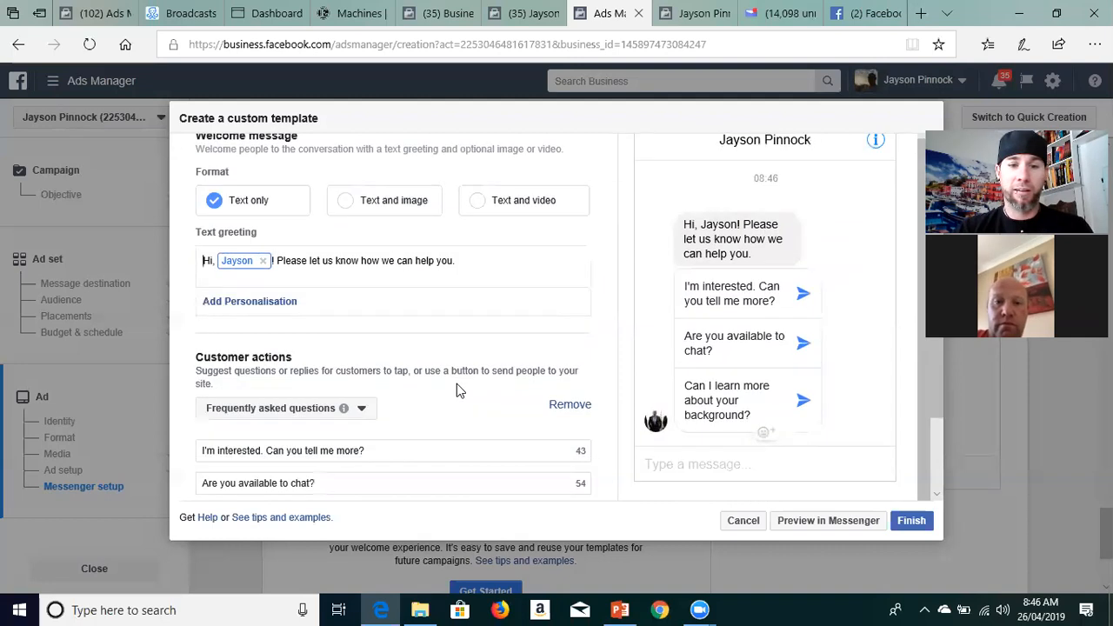
left_click(573, 301)
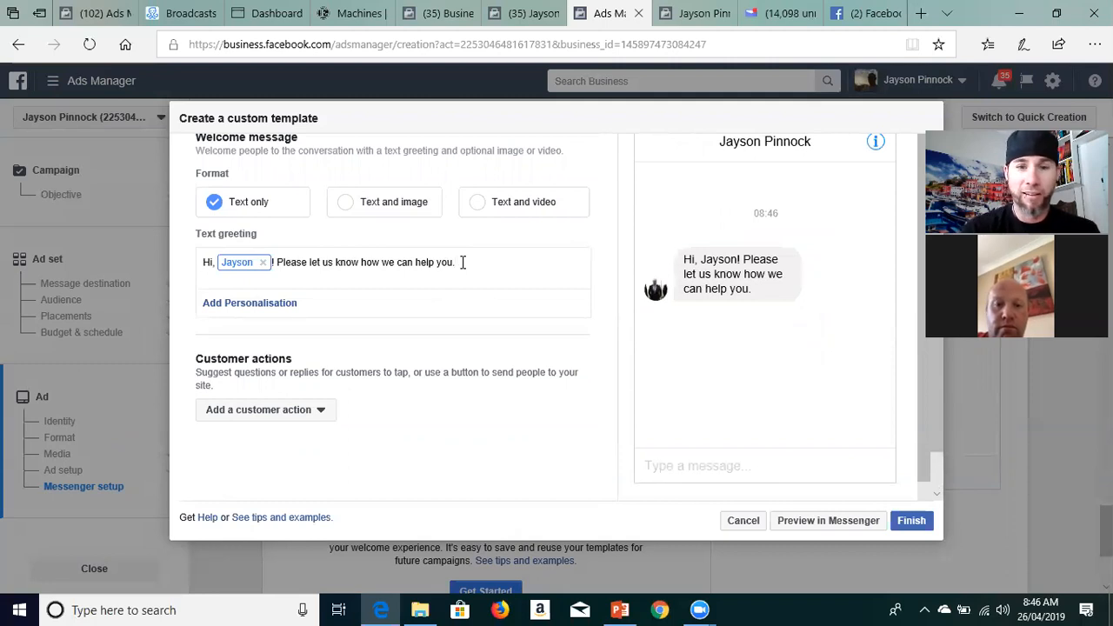
Replace the greeting sentence after the personalised first name with "How are you?"
key("BackSpace")
key("BackSpace")
key("BackSpace")
key("BackSpace")
key("BackSpace")
key("BackSpace")
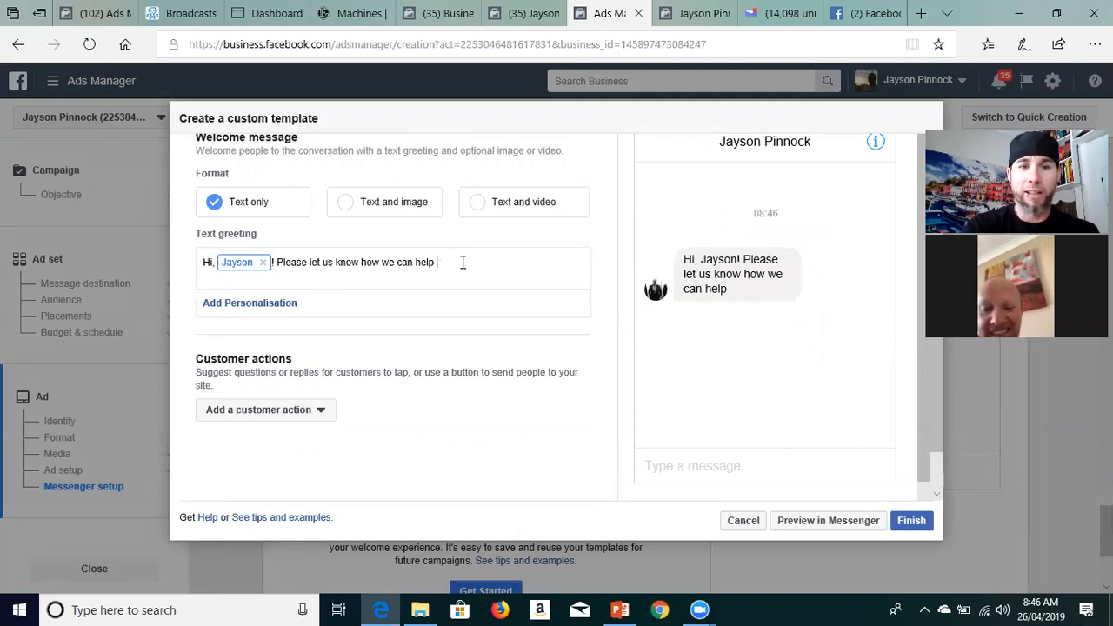
key("BackSpace")
key("BackSpace")
key("BackSpace")
key("BackSpace")
key("BackSpace")
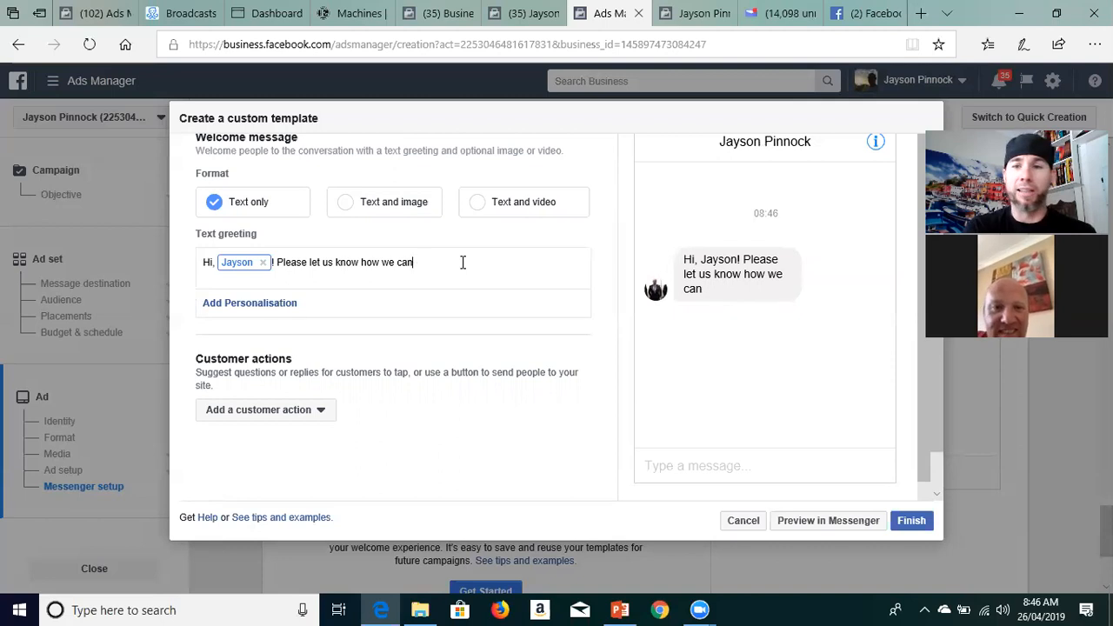
key("BackSpace")
key("BackSpace")
key("BackSpace")
key("BackSpace")
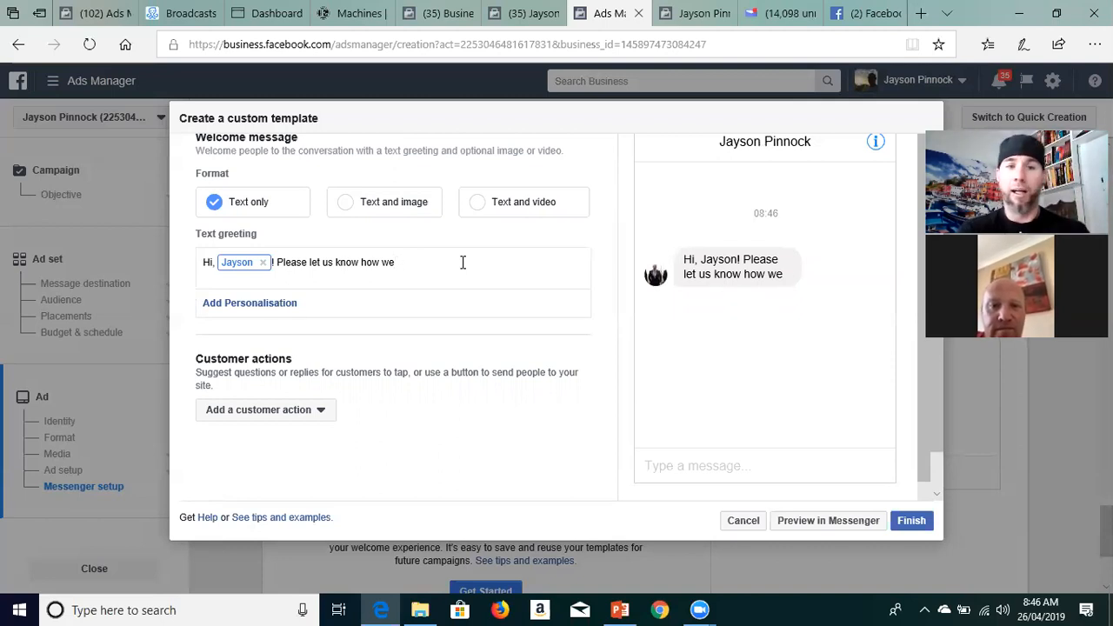
key("BackSpace")
key("BackSpace")
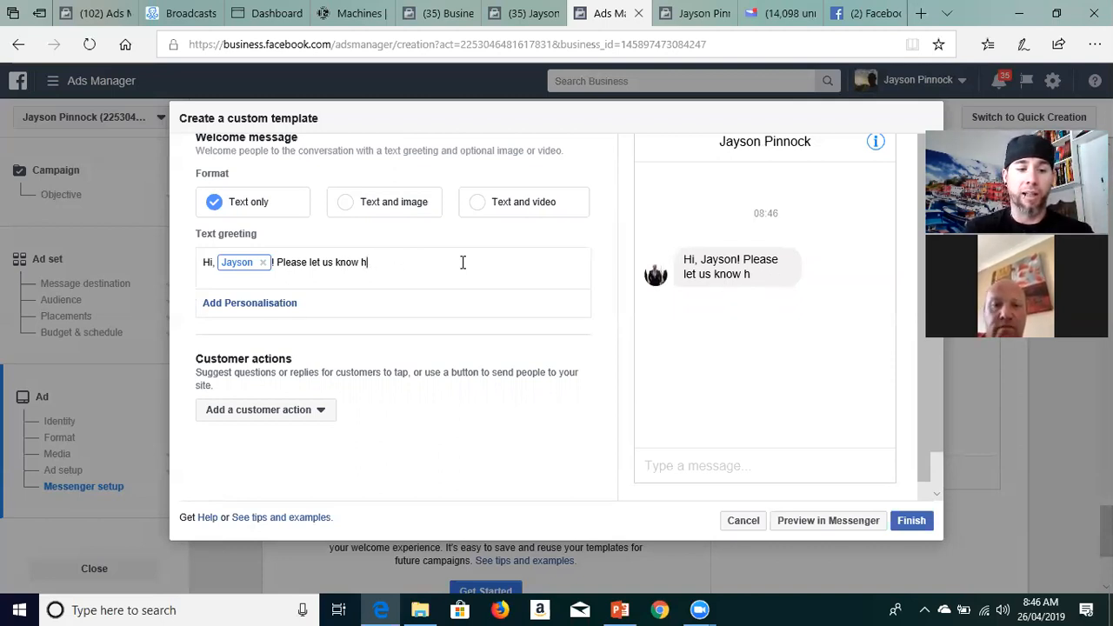
key("BackSpace")
key("BackSpace")
key("BackSpace")
key("BackSpace")
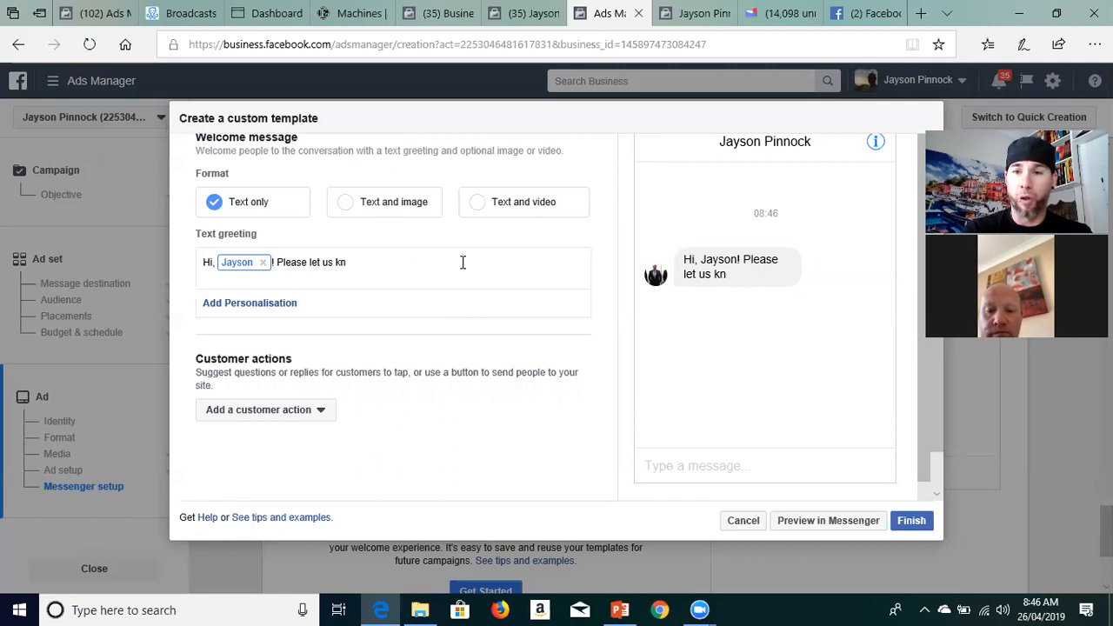
key("BackSpace")
key("BackSpace")
key("BackSpace")
key("BackSpace")
key("BackSpace")
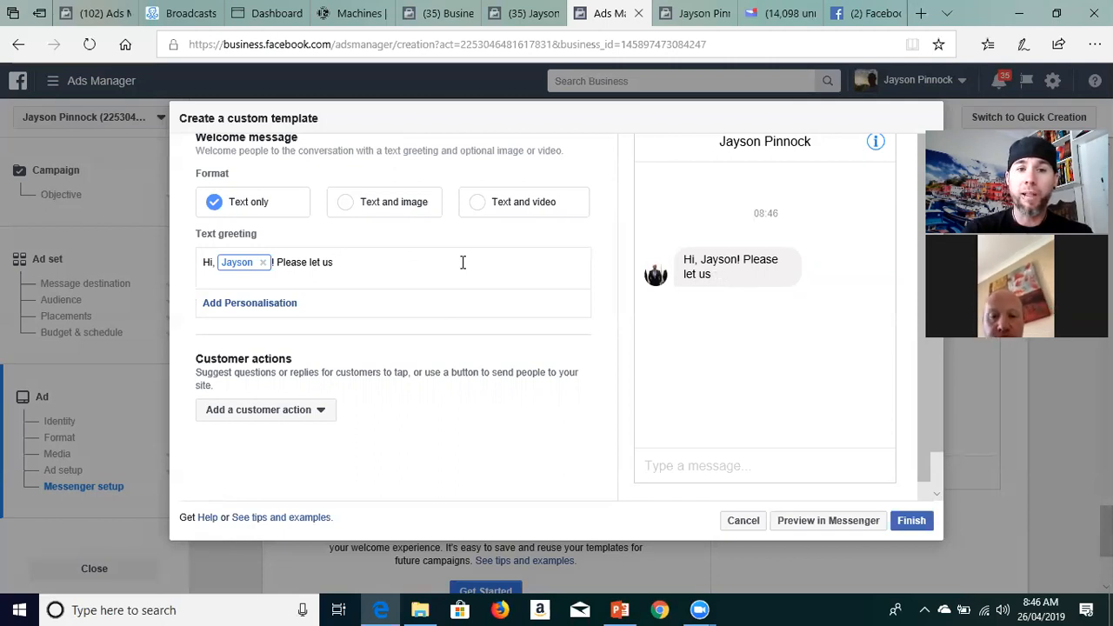
key("BackSpace")
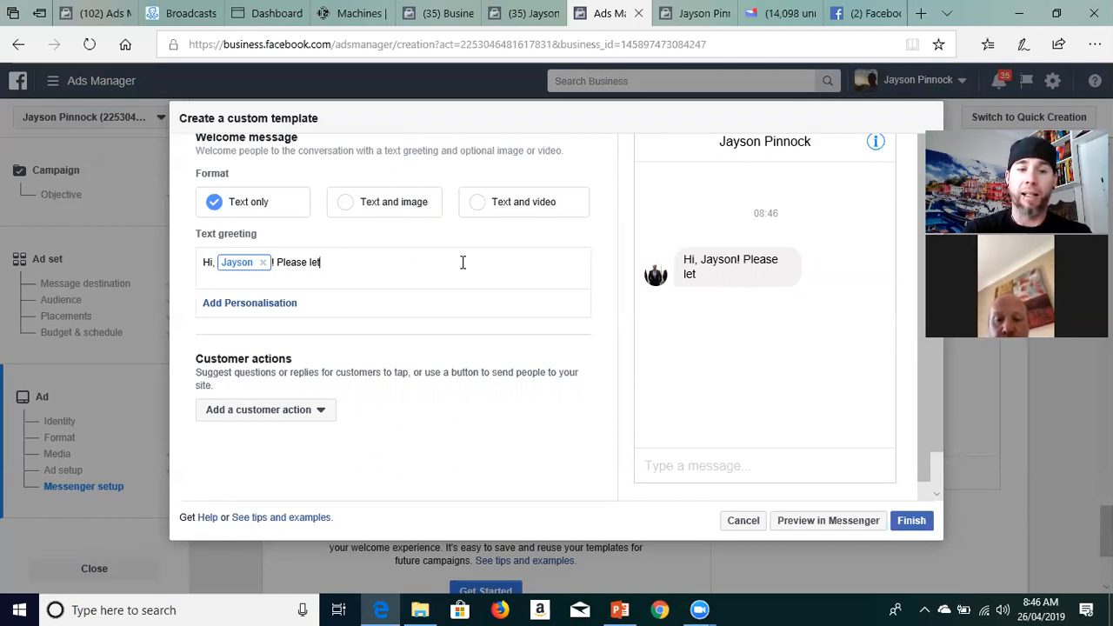
key("BackSpace")
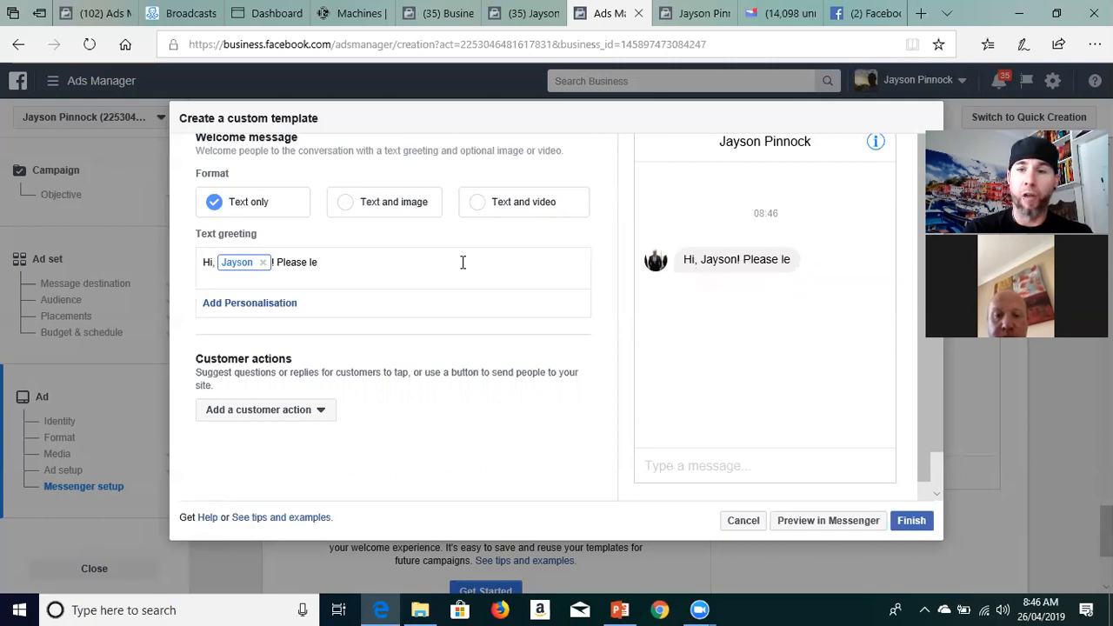
key("BackSpace")
key("BackSpace")
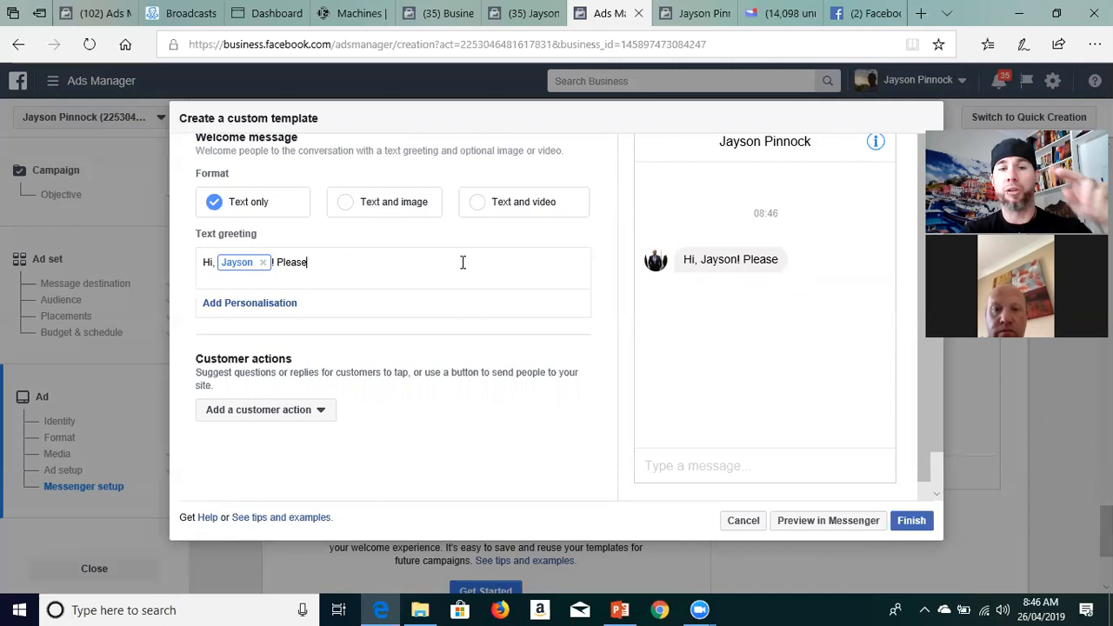
key("BackSpace")
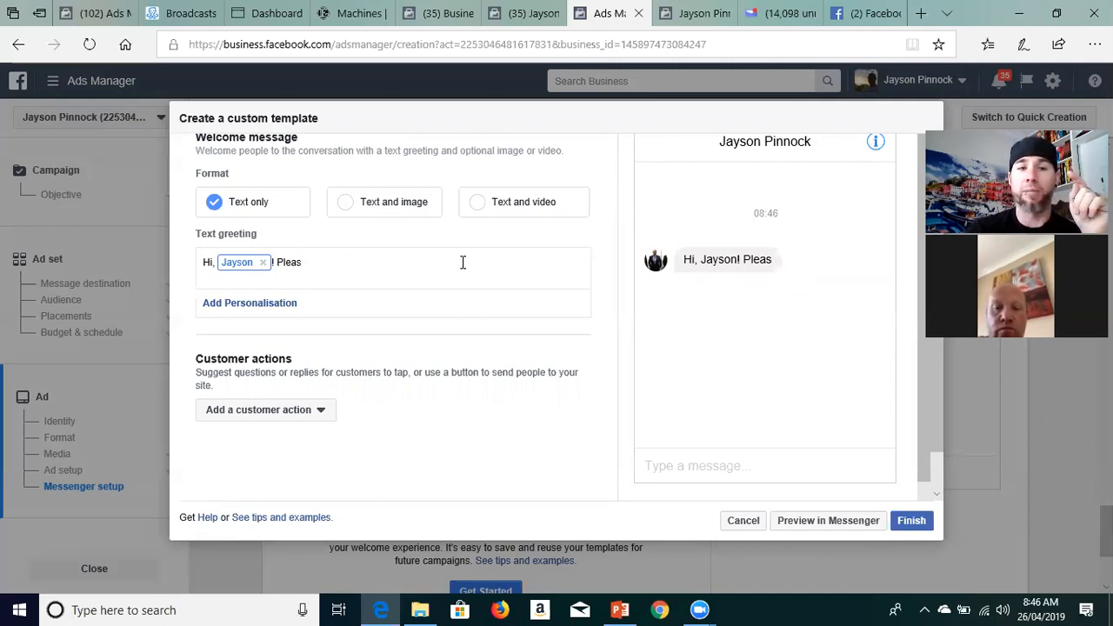
key("BackSpace")
key("BackSpace")
key("BackSpace")
key("BackSpace")
key("BackSpace")
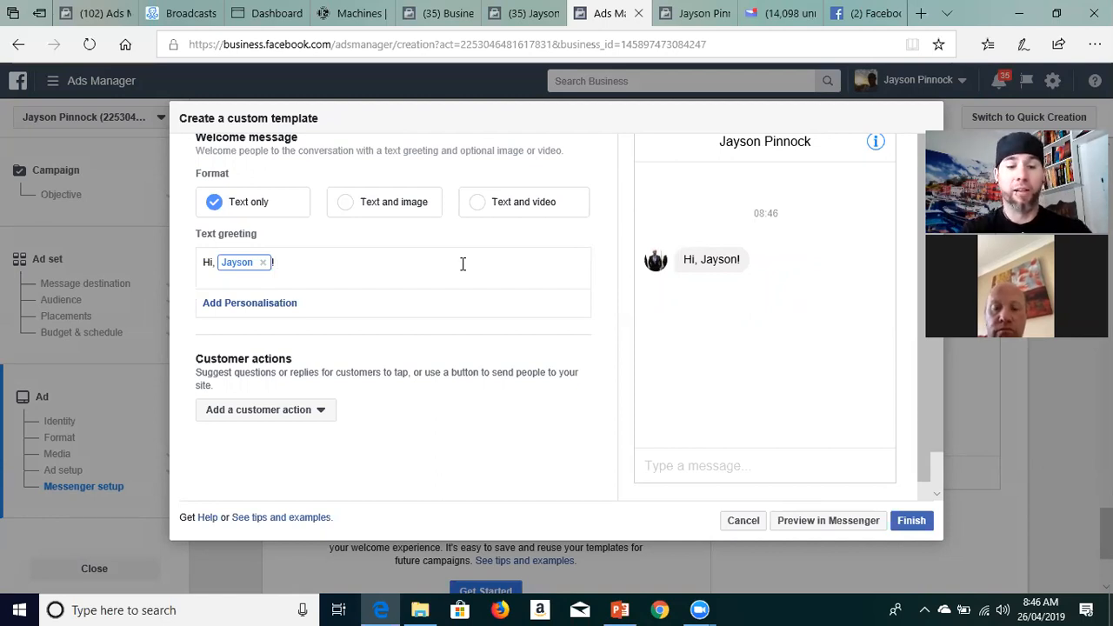
type("How")
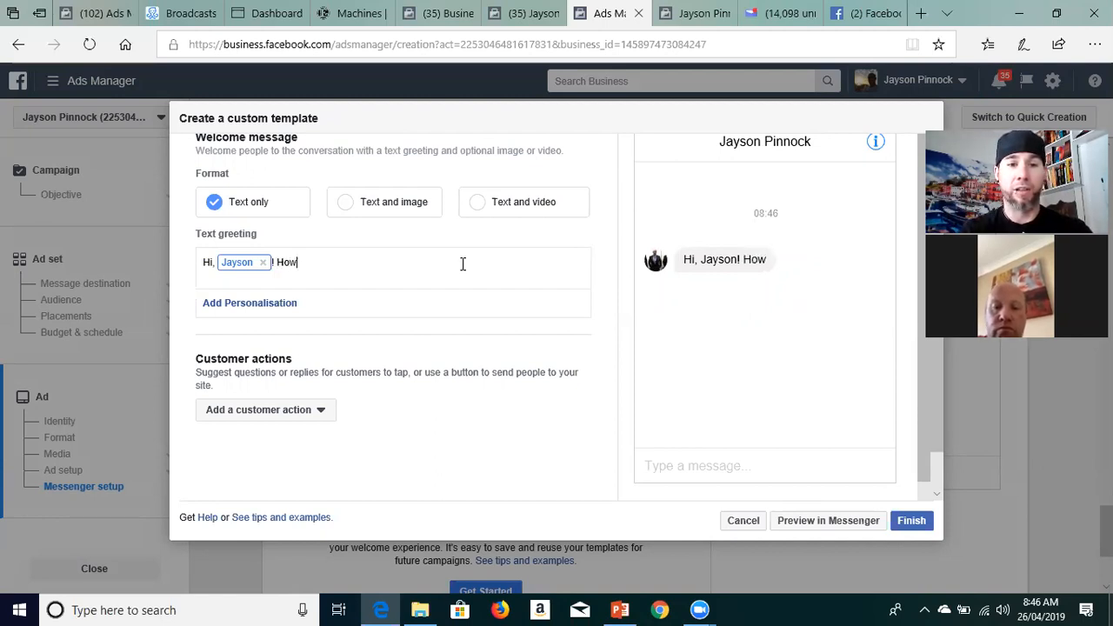
type(" ar")
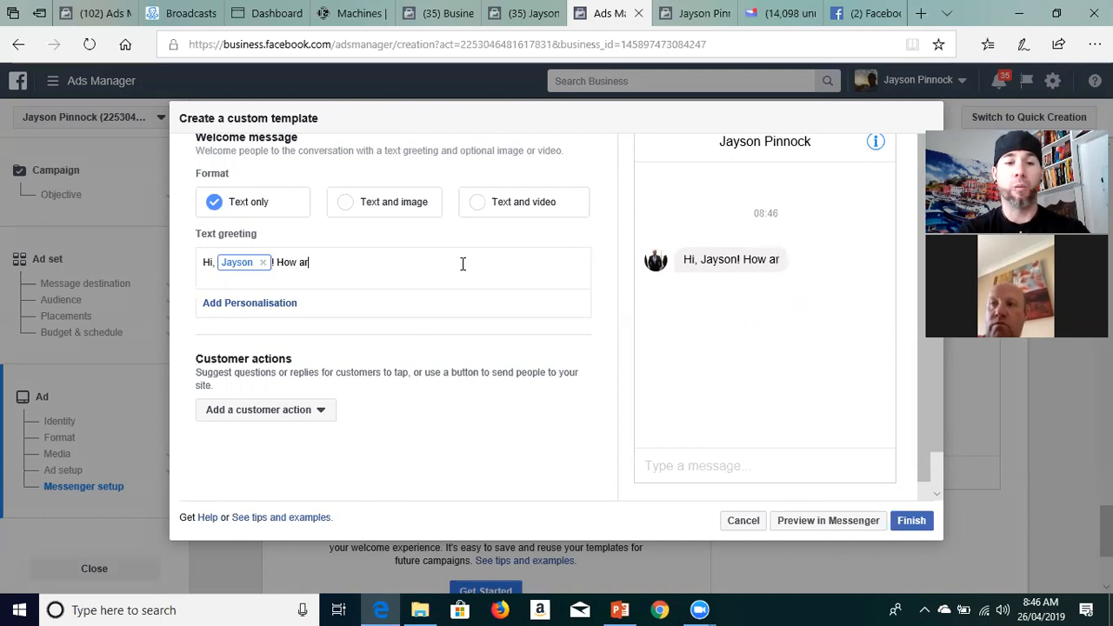
type("e you?")
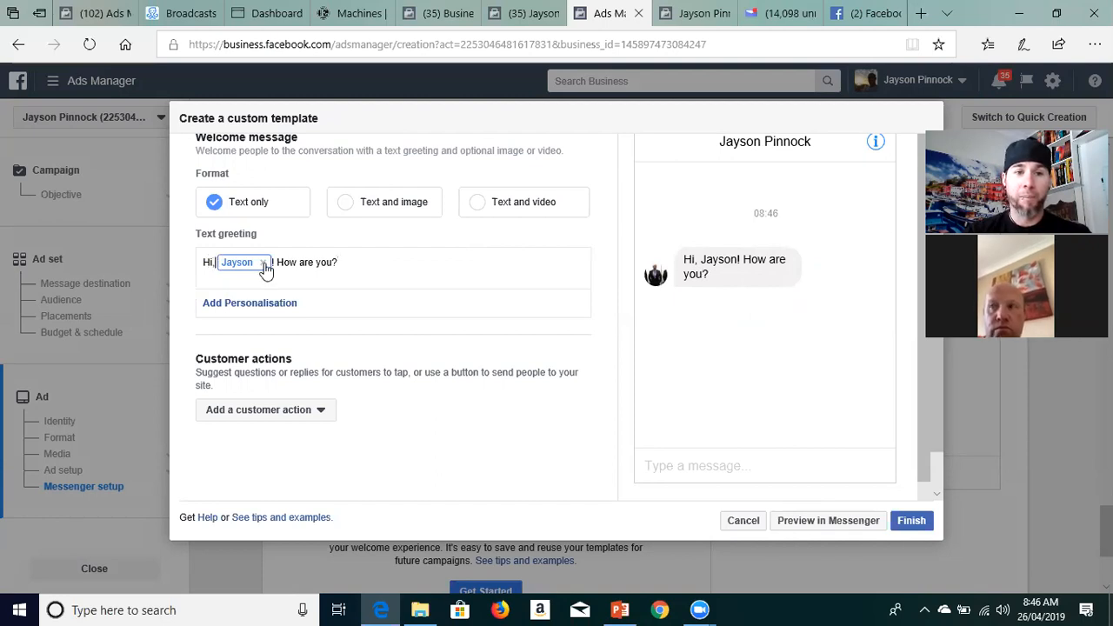
Change the opening word before the personalised first name in the text greeting to "Hey", without a comma
key("BackSpace")
key("BackSpace")
type("ey")
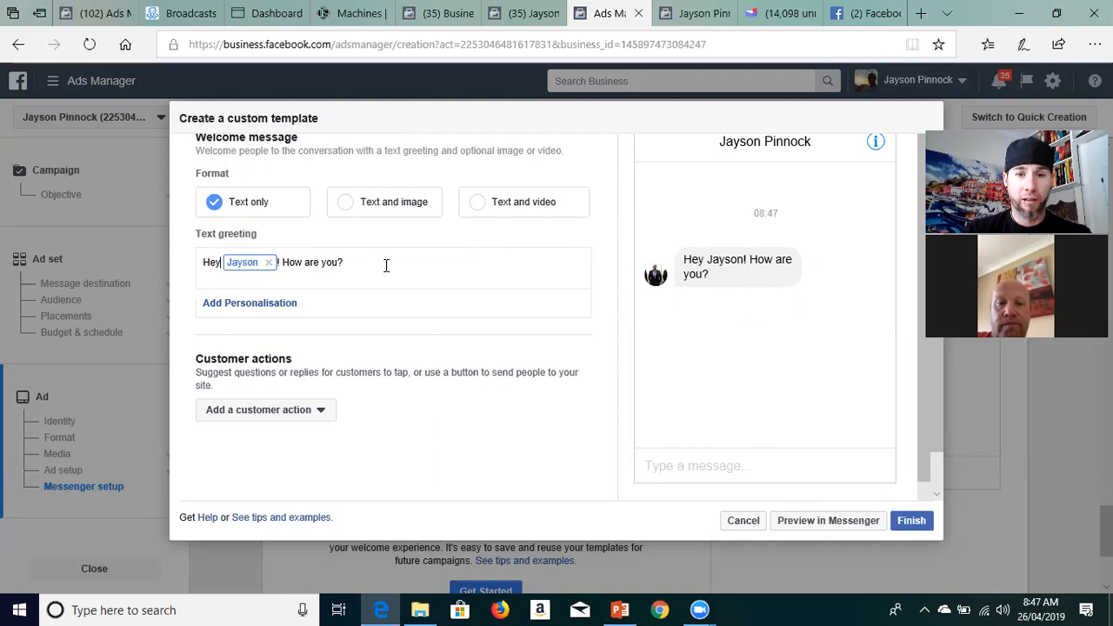
Finish the custom welcome message template and confirm saving it
scroll(447, 308, "up", 2)
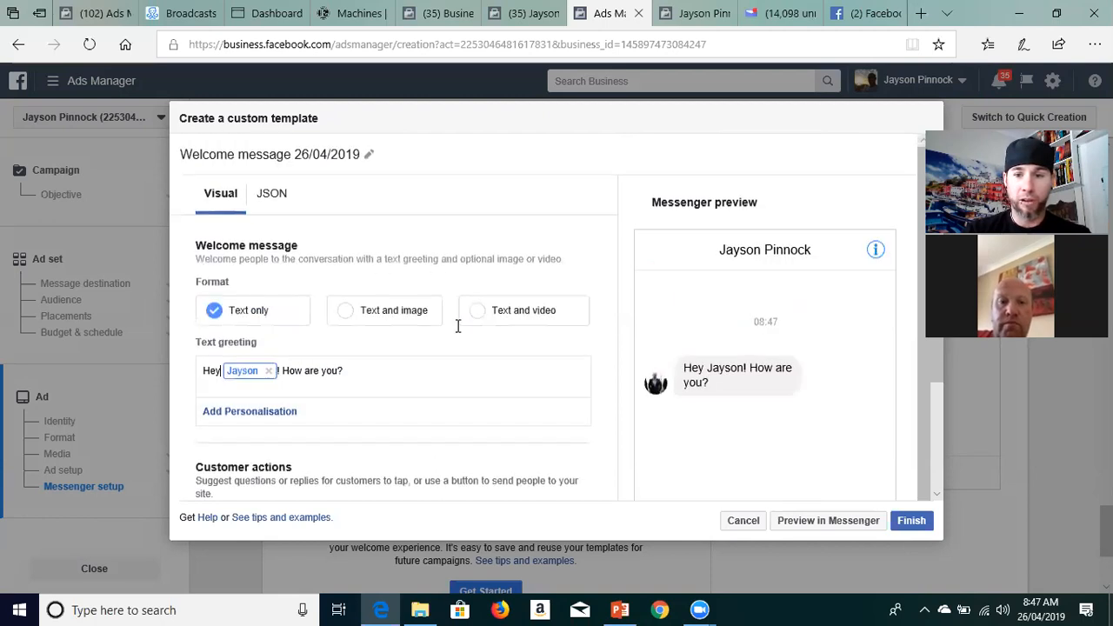
scroll(661, 409, "down", 1)
left_click(910, 521)
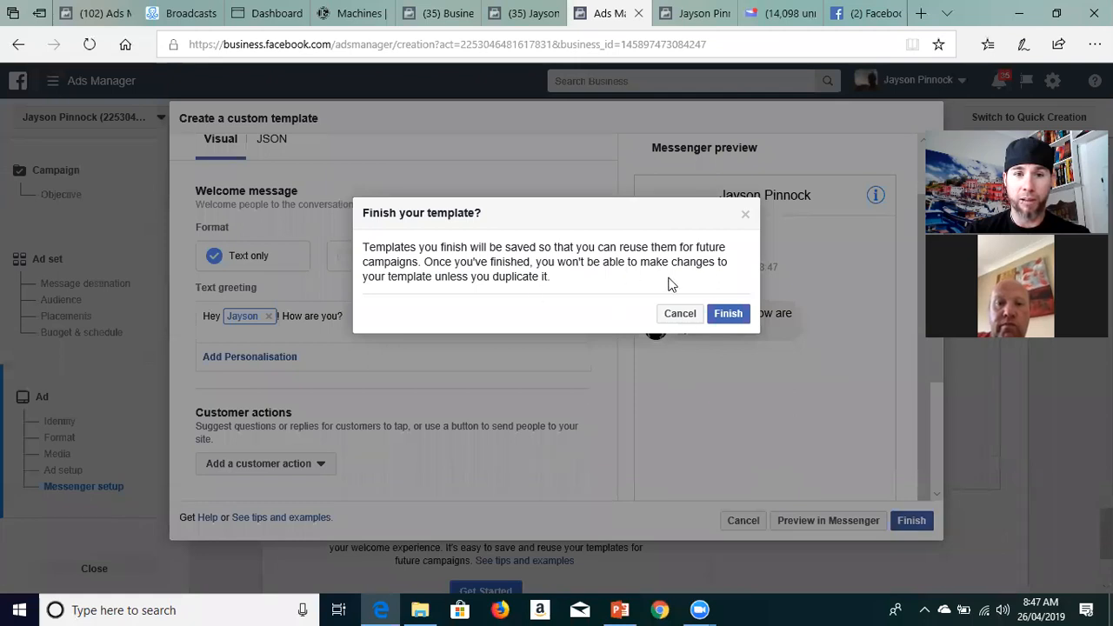
left_click(717, 314)
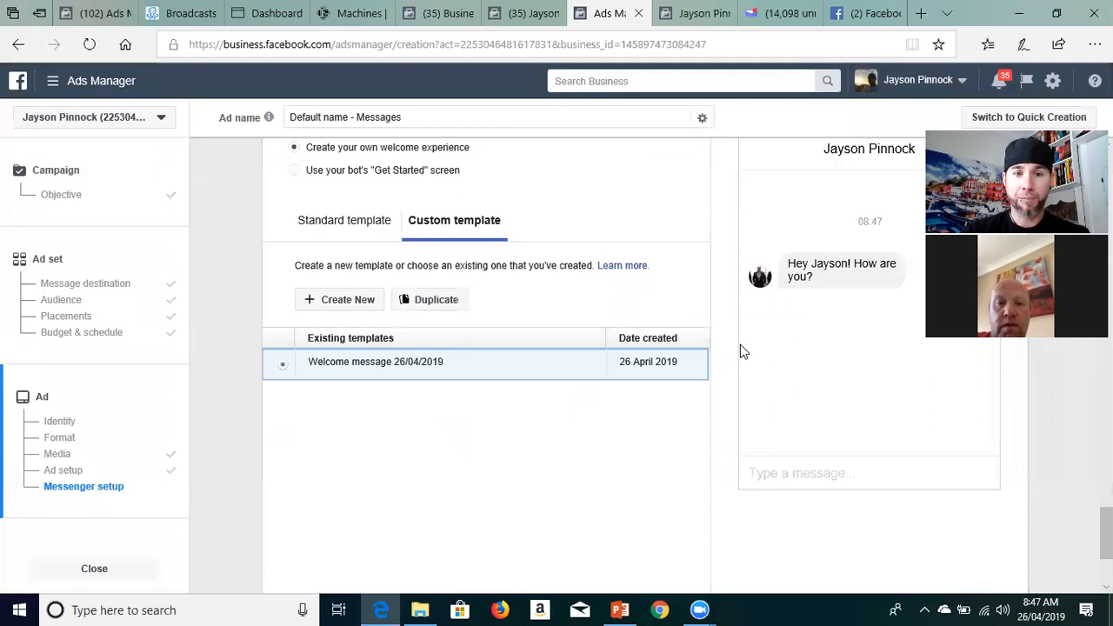
Review the ad text, preview and Messenger setup, and submit the completed Messages ad
scroll(452, 394, "up", 1)
scroll(638, 371, "up", 4)
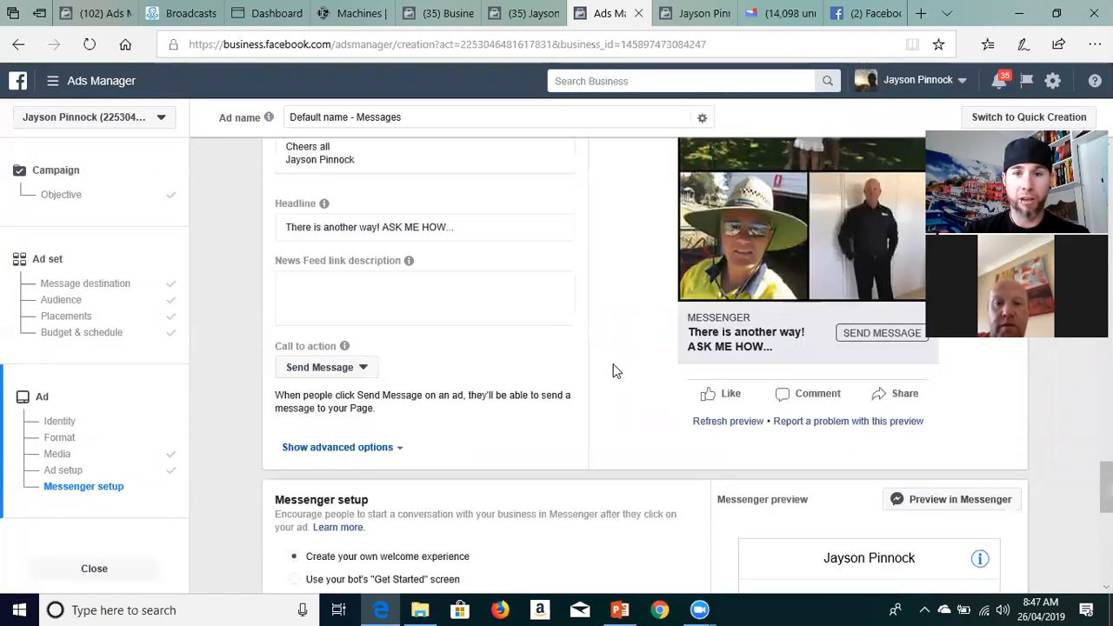
scroll(542, 316, "up", 2)
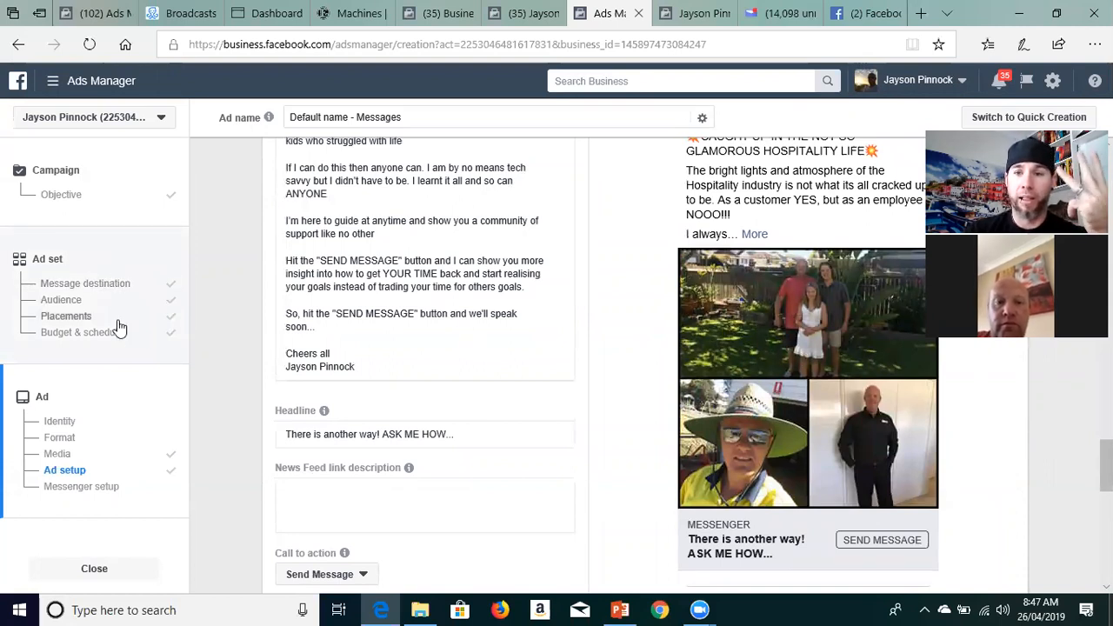
scroll(530, 345, "up", 5)
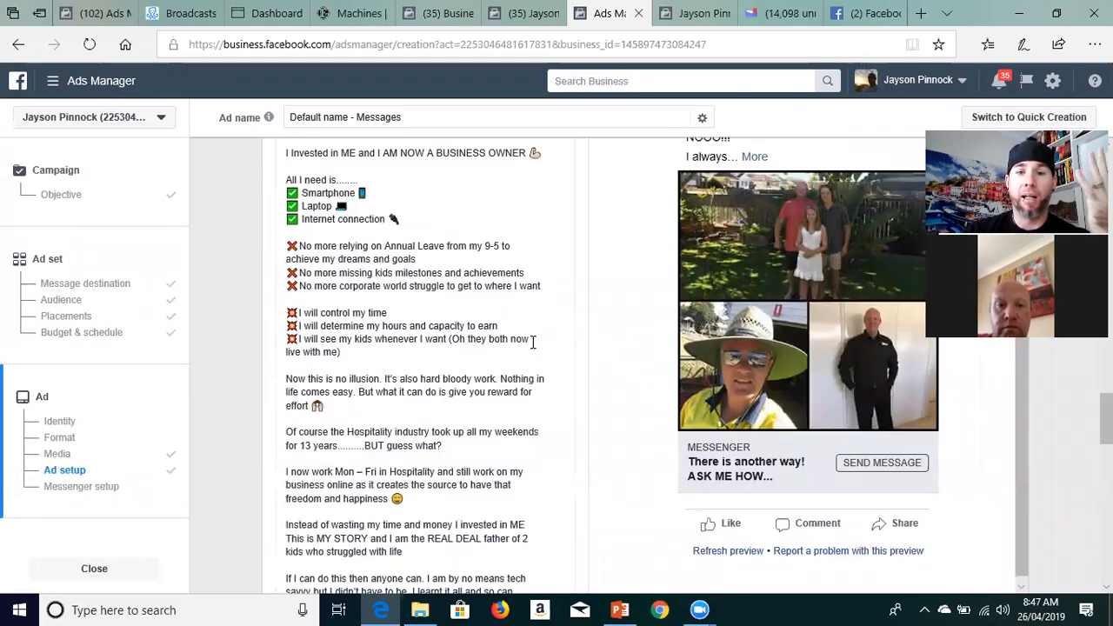
scroll(528, 346, "down", 10)
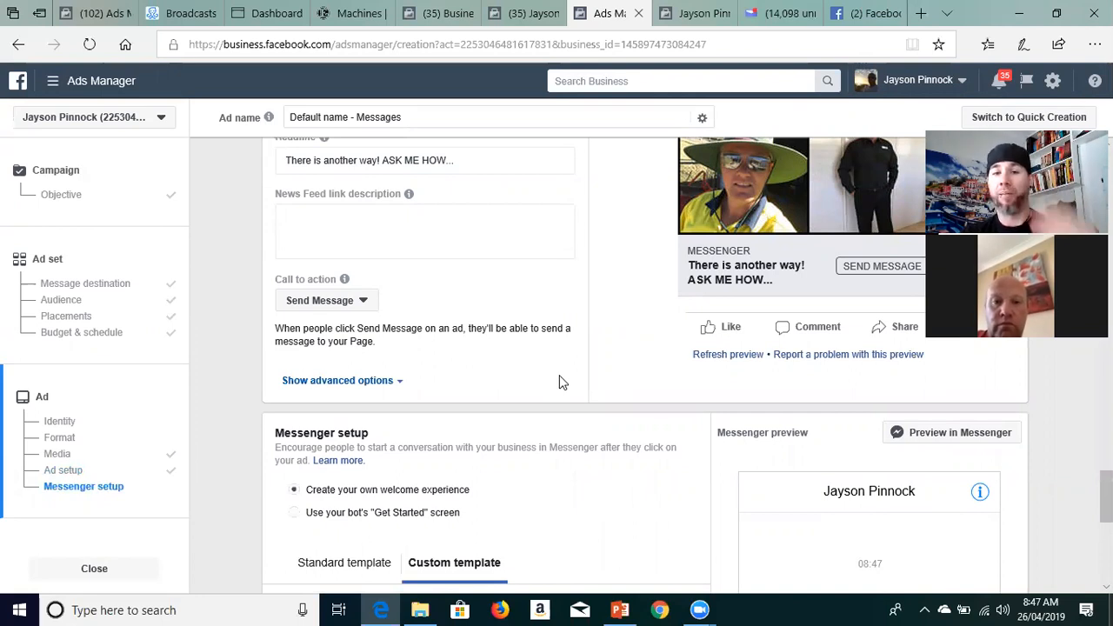
scroll(562, 379, "down", 4)
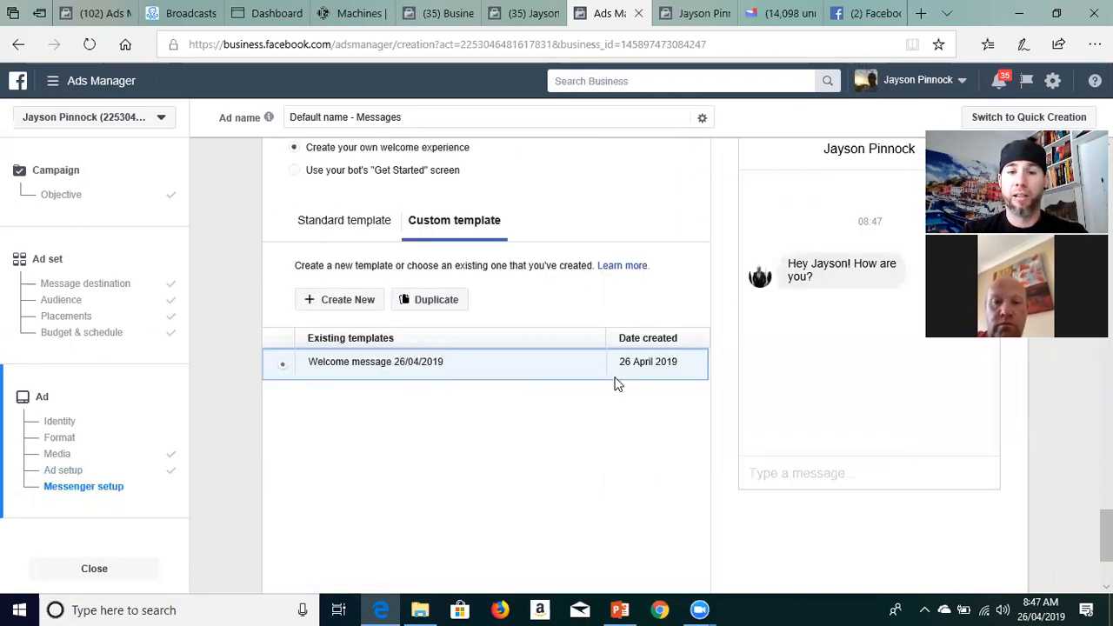
scroll(616, 383, "down", 2)
left_click(1004, 502)
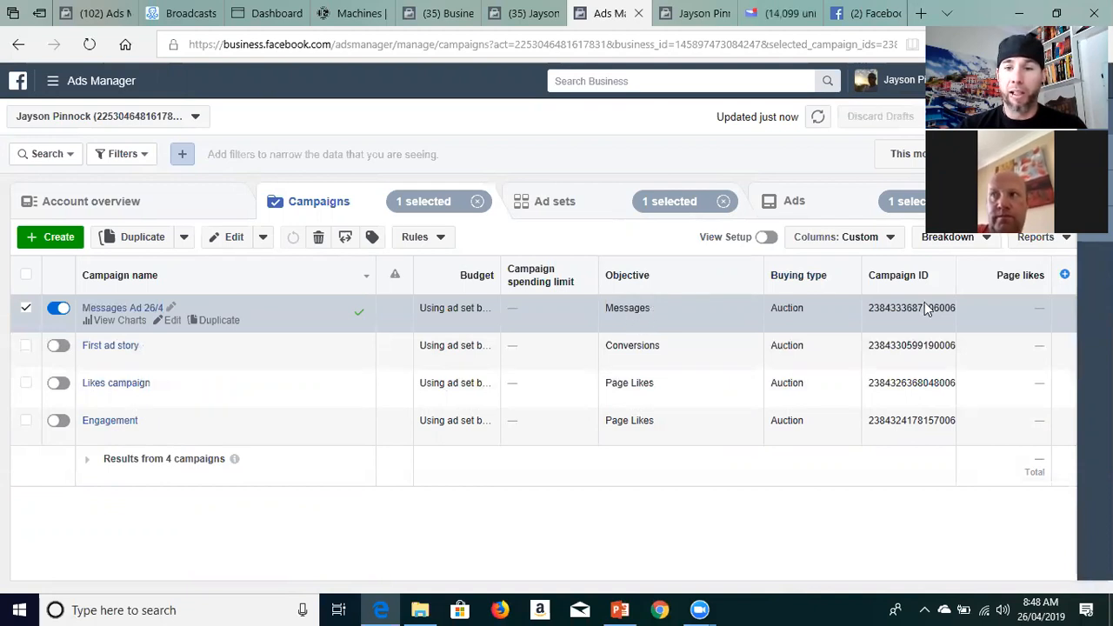
Show the Messaging engagement columns for the campaigns and sort by the conversion value of purchases
left_click(883, 245)
scroll(872, 291, "down", 1)
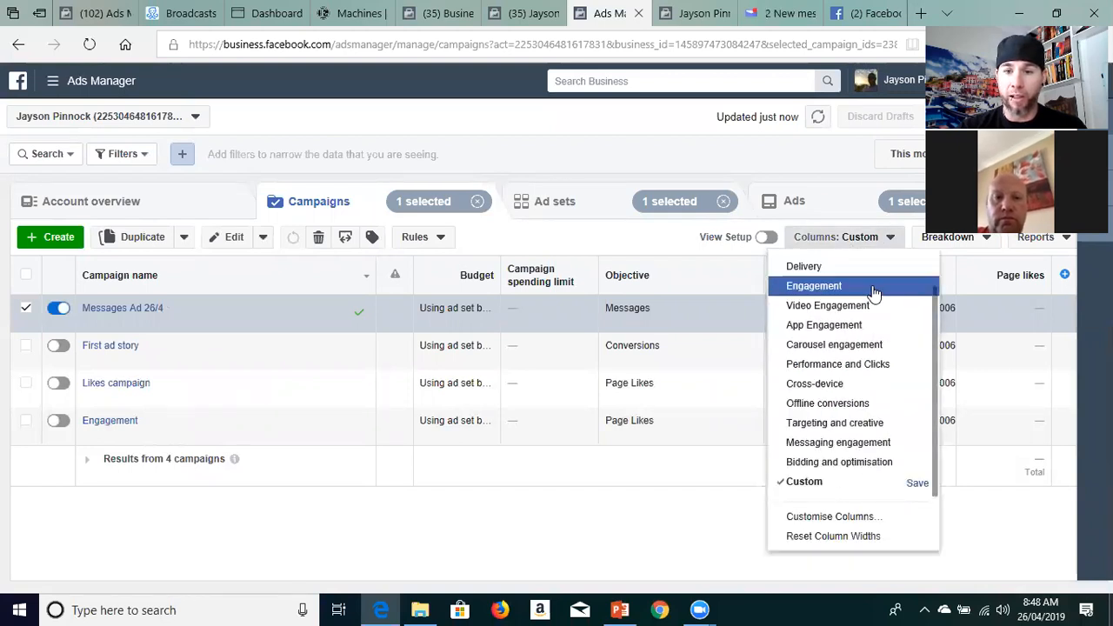
left_click(860, 445)
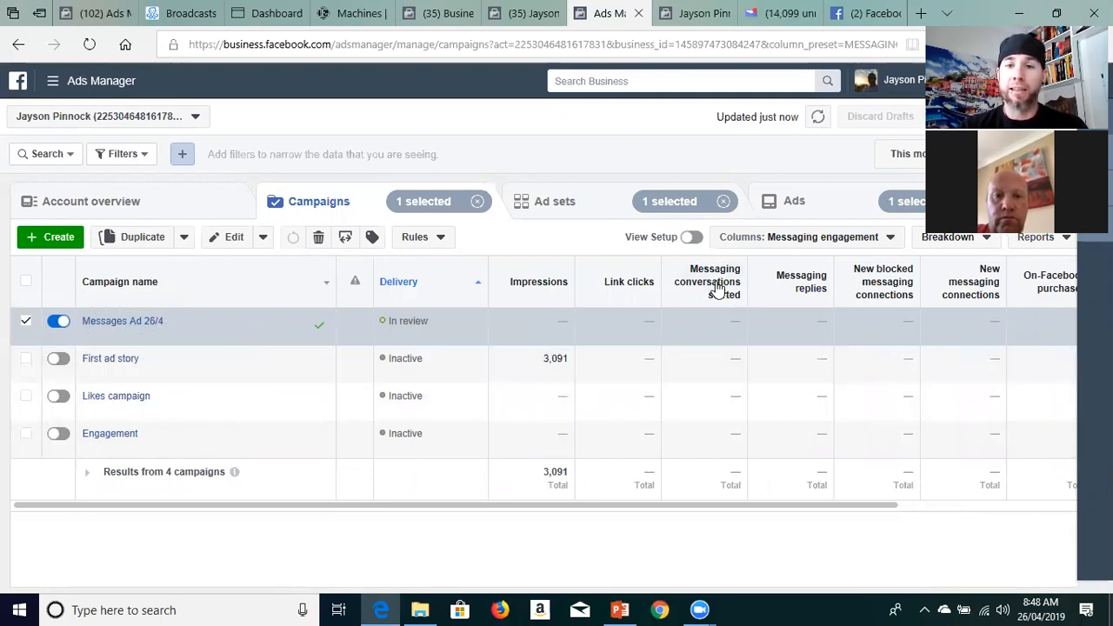
mouse_move(726, 287)
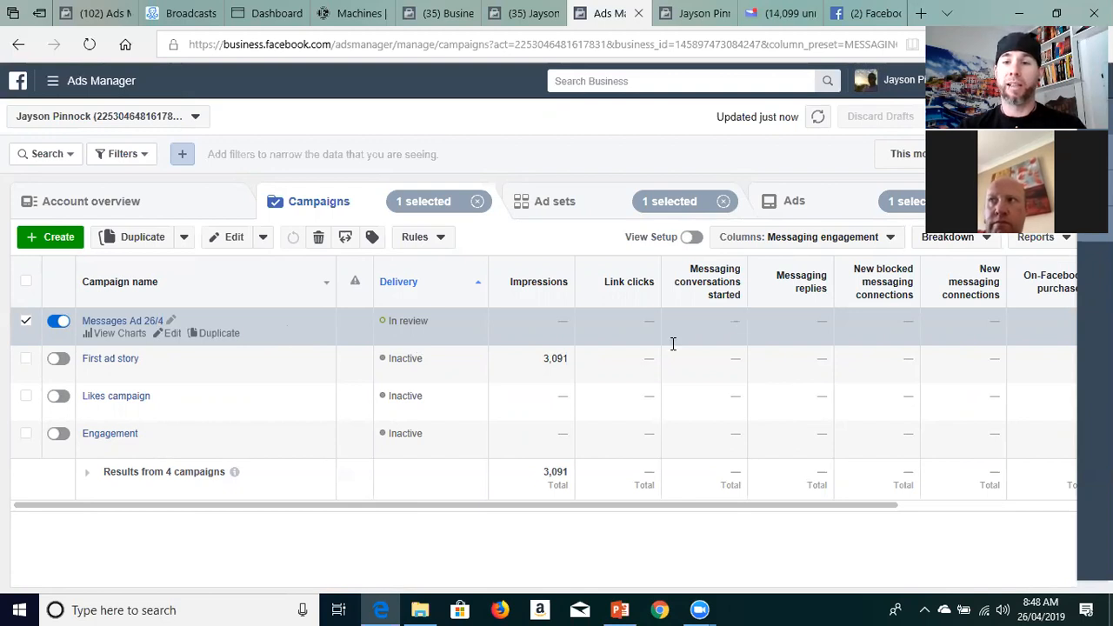
left_click_drag(861, 509, 978, 306)
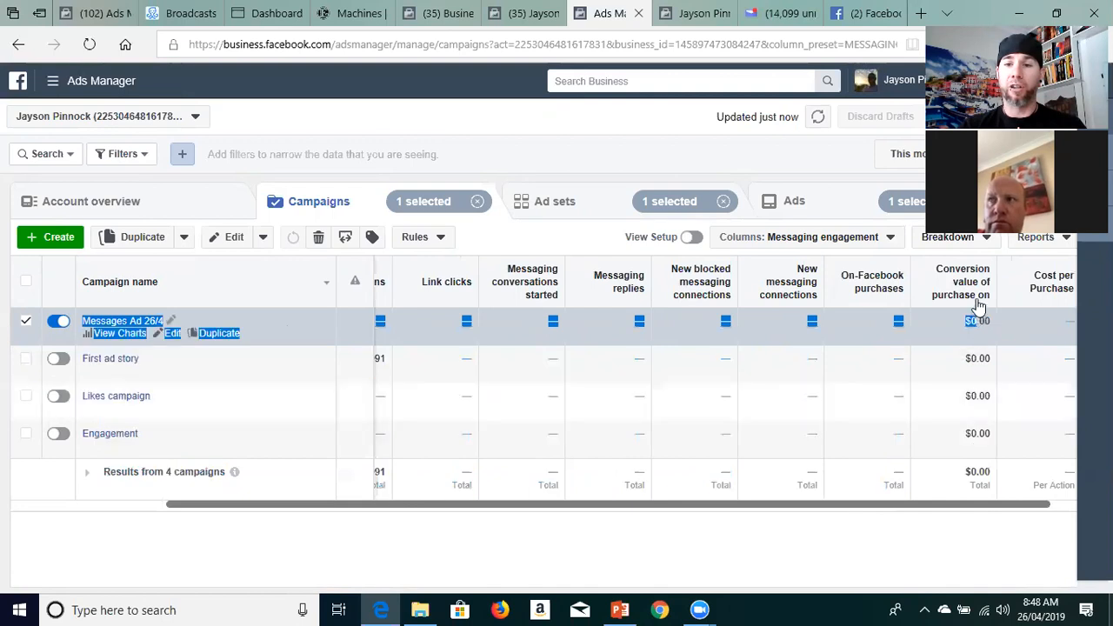
left_click(978, 300)
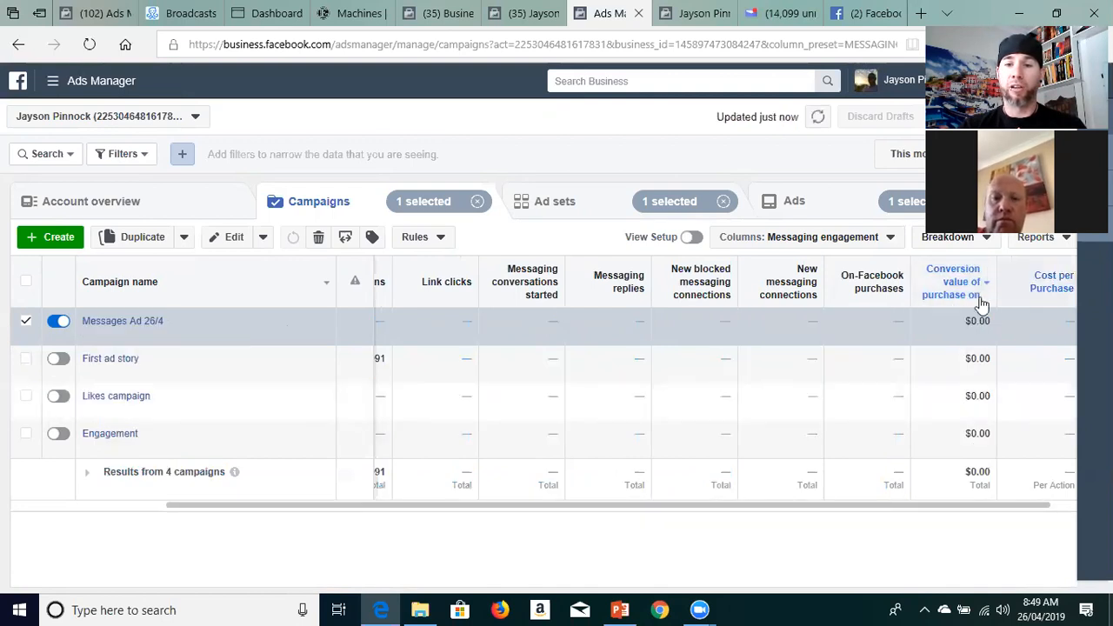
Switch the campaign table to the Performance columns and bring the Delivery column into view
left_click(887, 240)
left_click(816, 266)
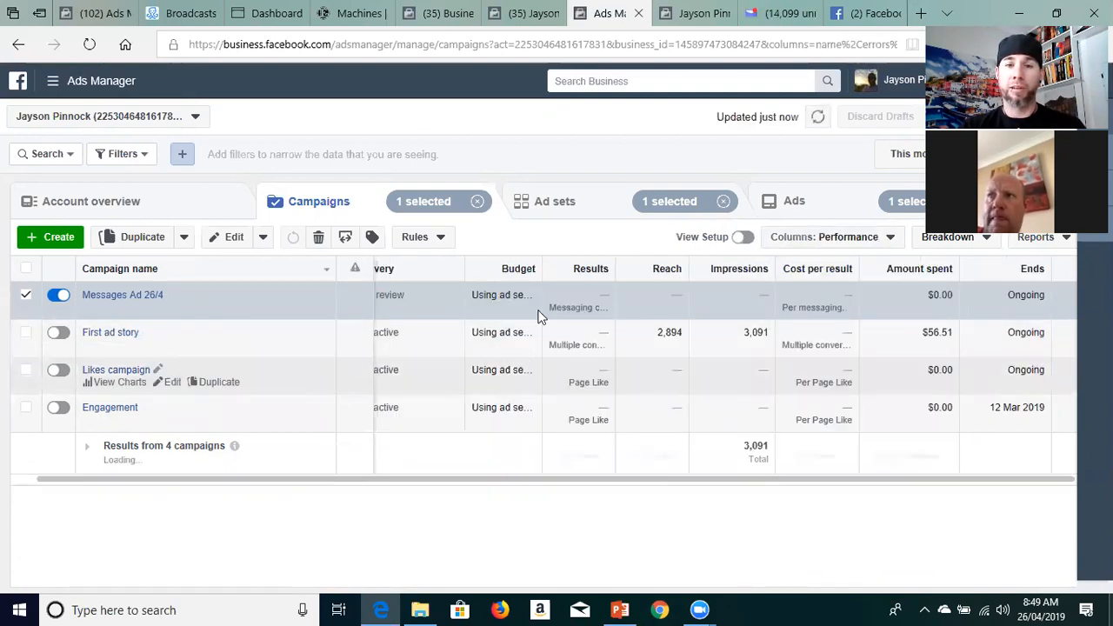
left_click(886, 239)
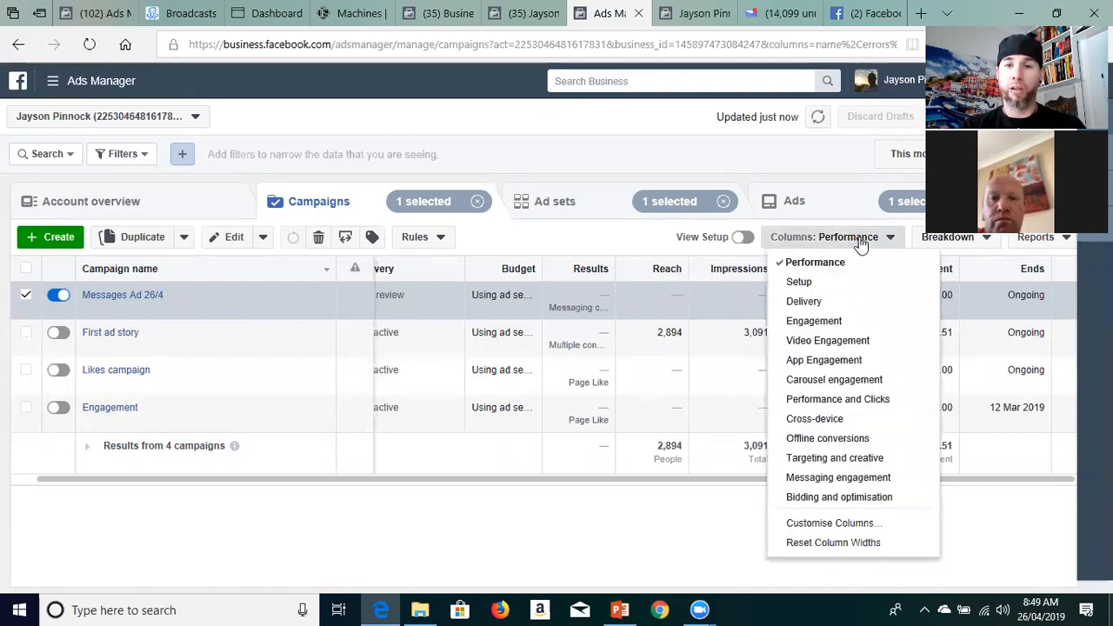
left_click(856, 237)
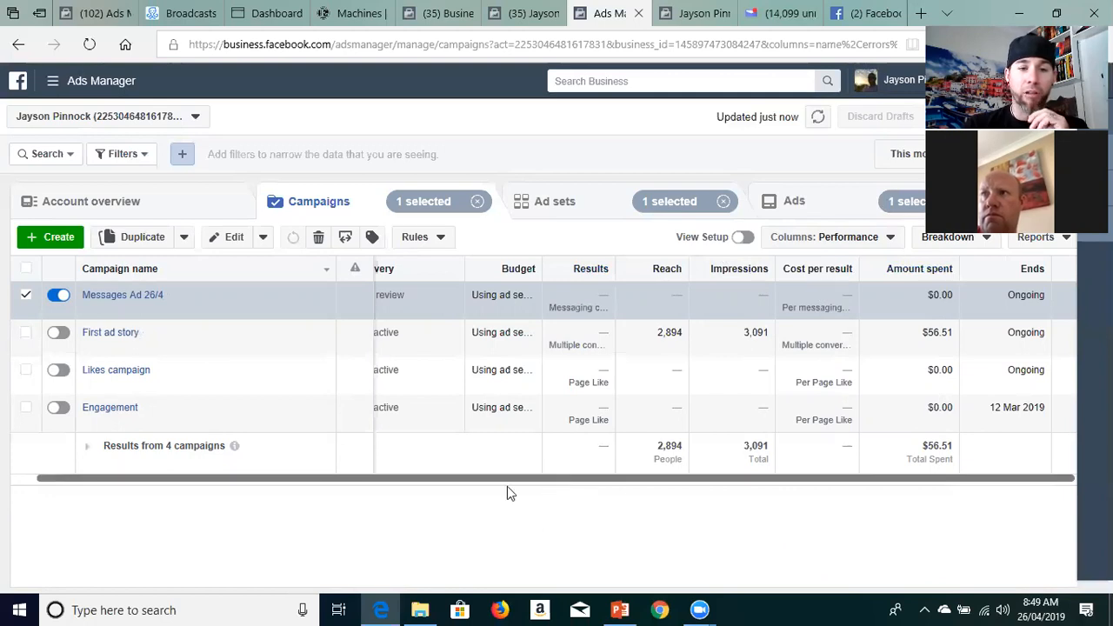
left_click_drag(506, 486, 434, 492)
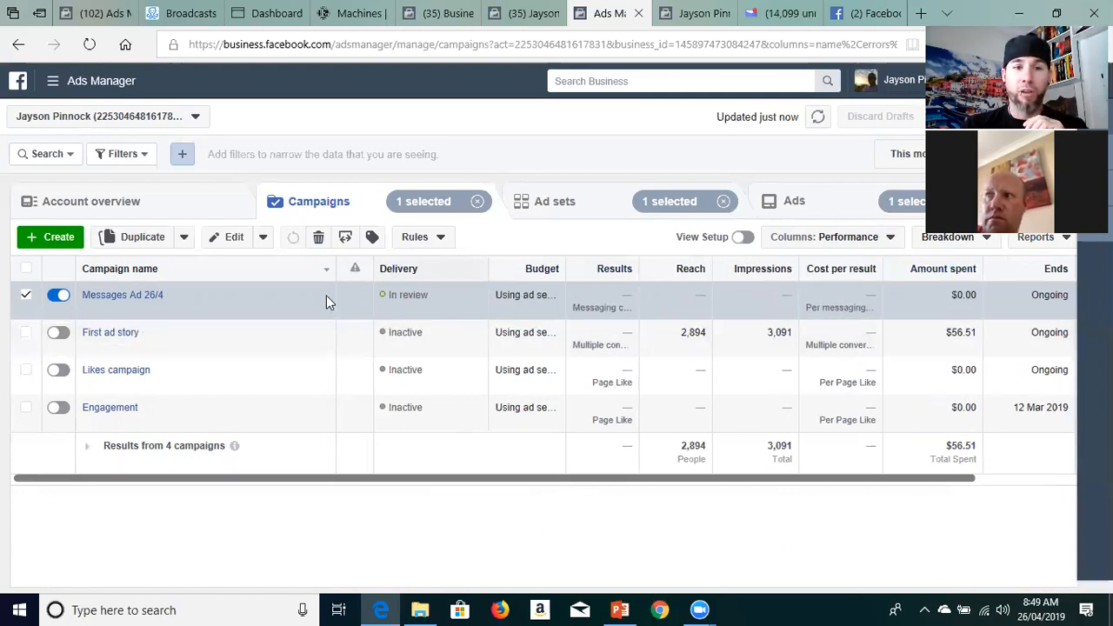